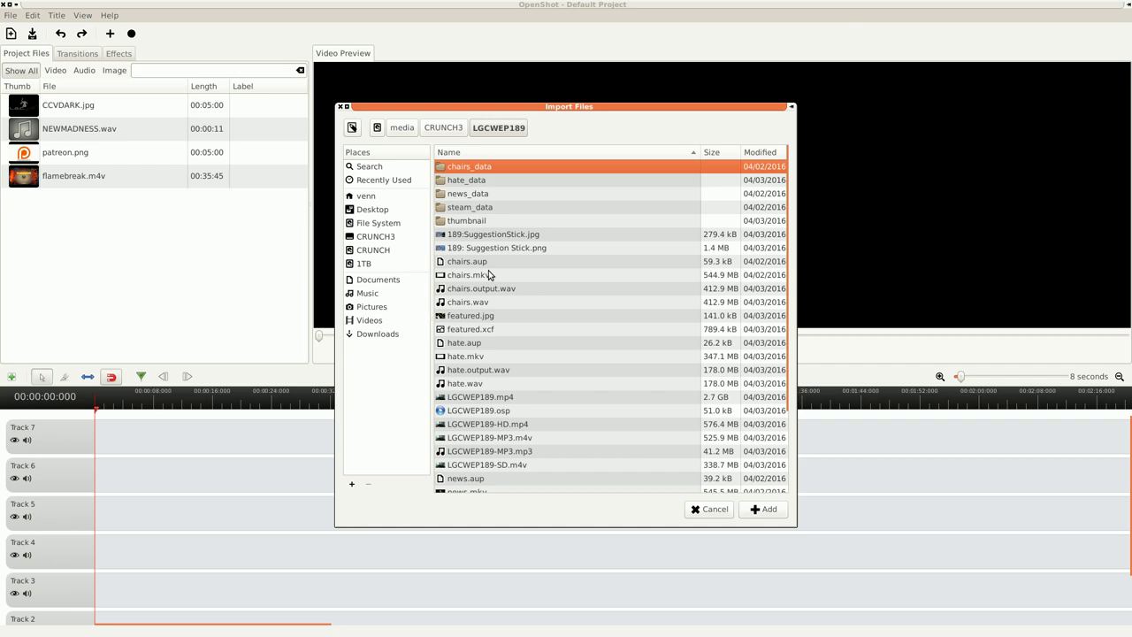
Step: Import chairs.mkv and chairs.output.wav from the LGCWEP189 folder into the project files
ctrl+click(518, 289)
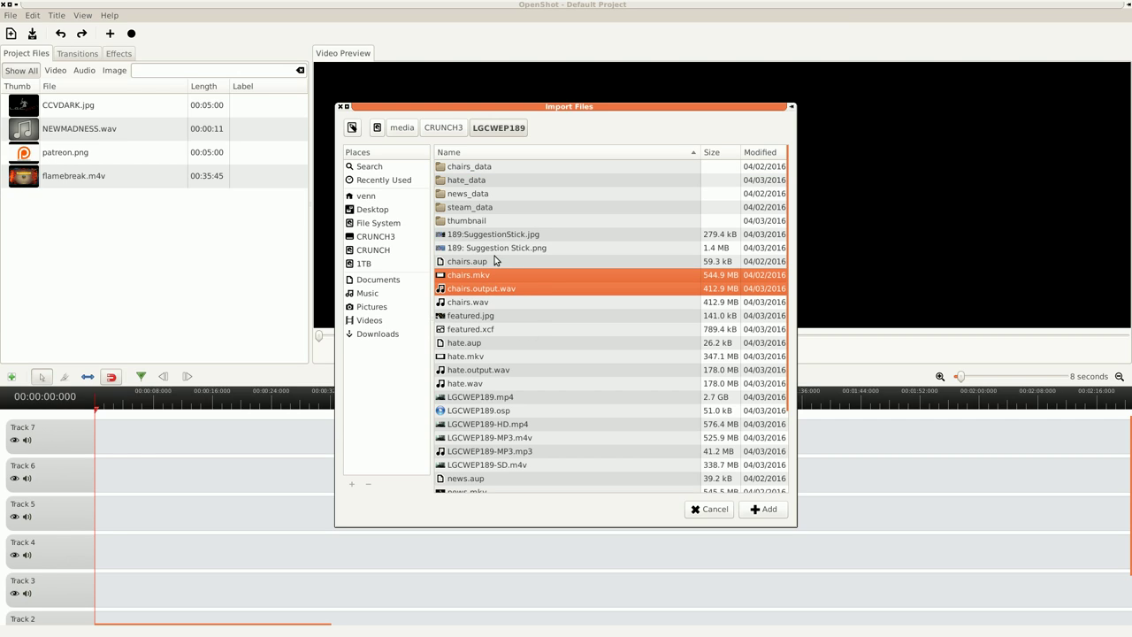
click(770, 510)
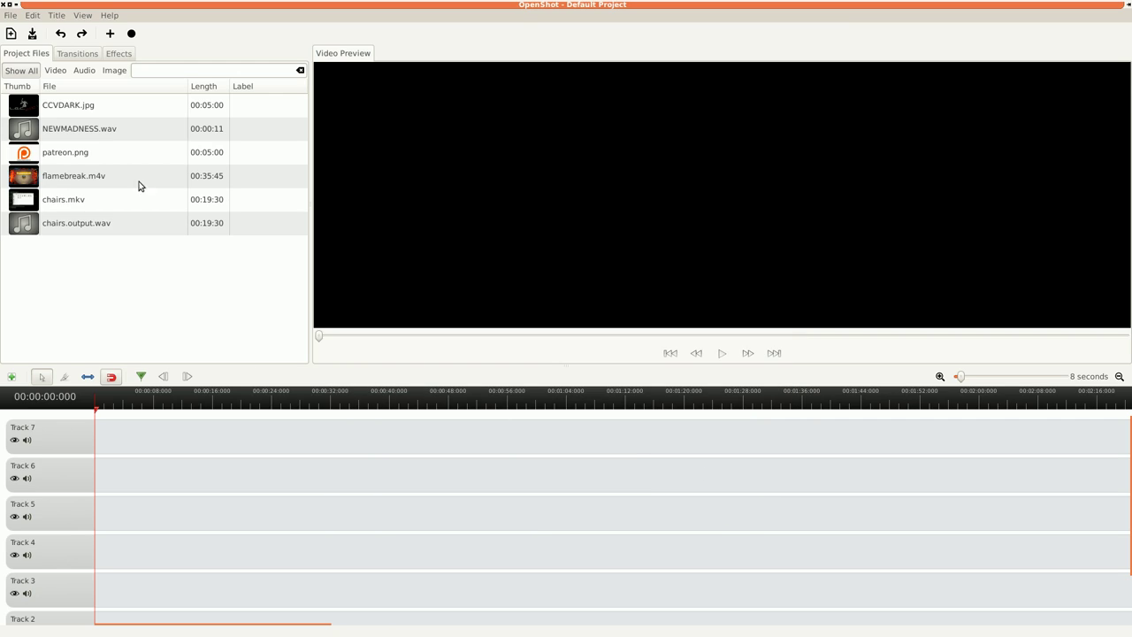
Step: Start saving the project under a new name, with the project profile set to HD 720p 30 fps
click(11, 15)
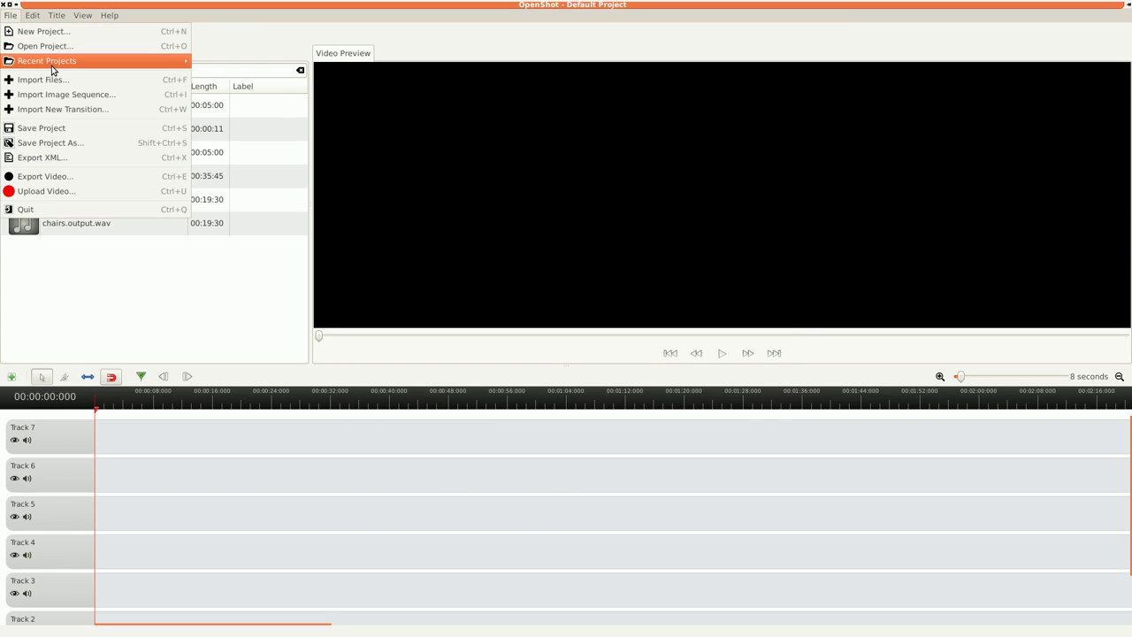
click(91, 145)
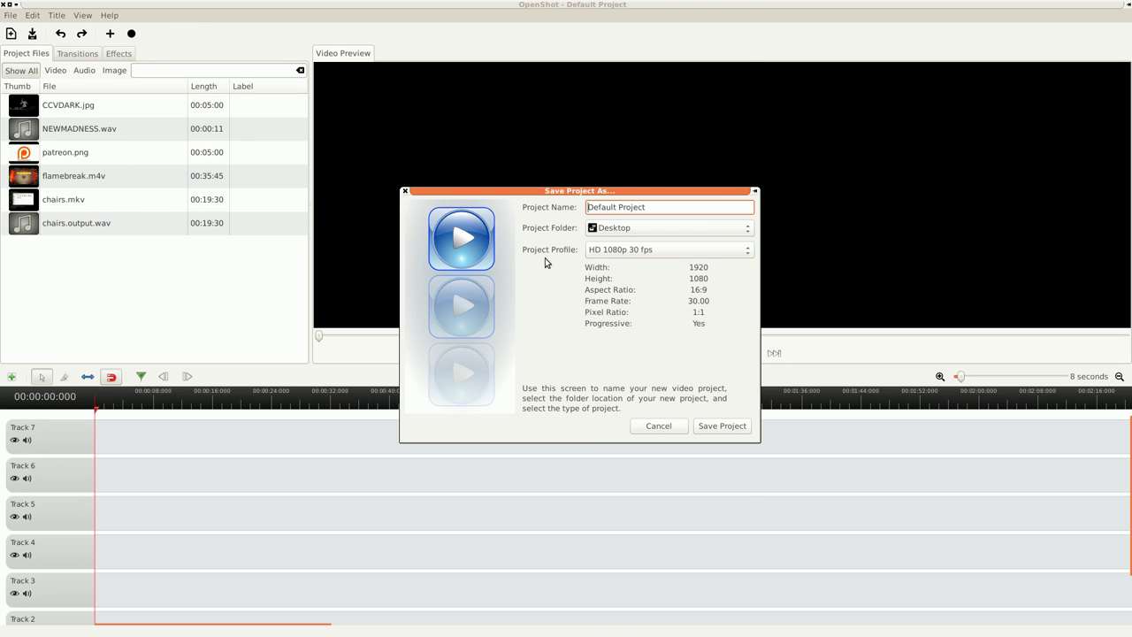
click(679, 249)
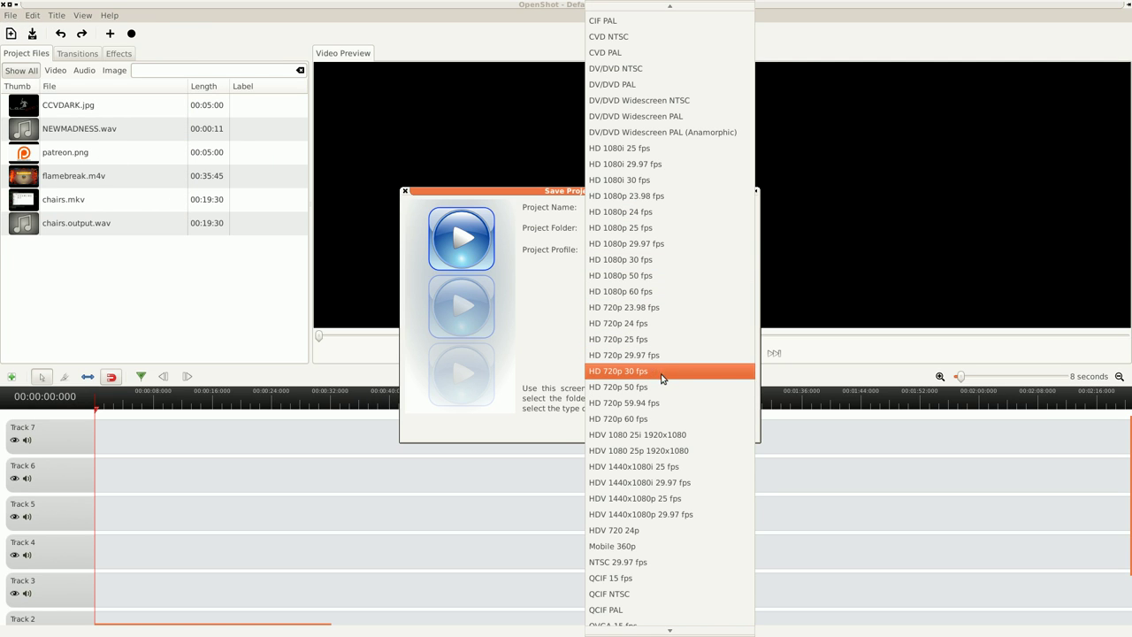
click(669, 372)
Step: Create a new folder named FlameB in the CRUNCH3 media directory and choose it as the project folder
click(643, 232)
click(617, 398)
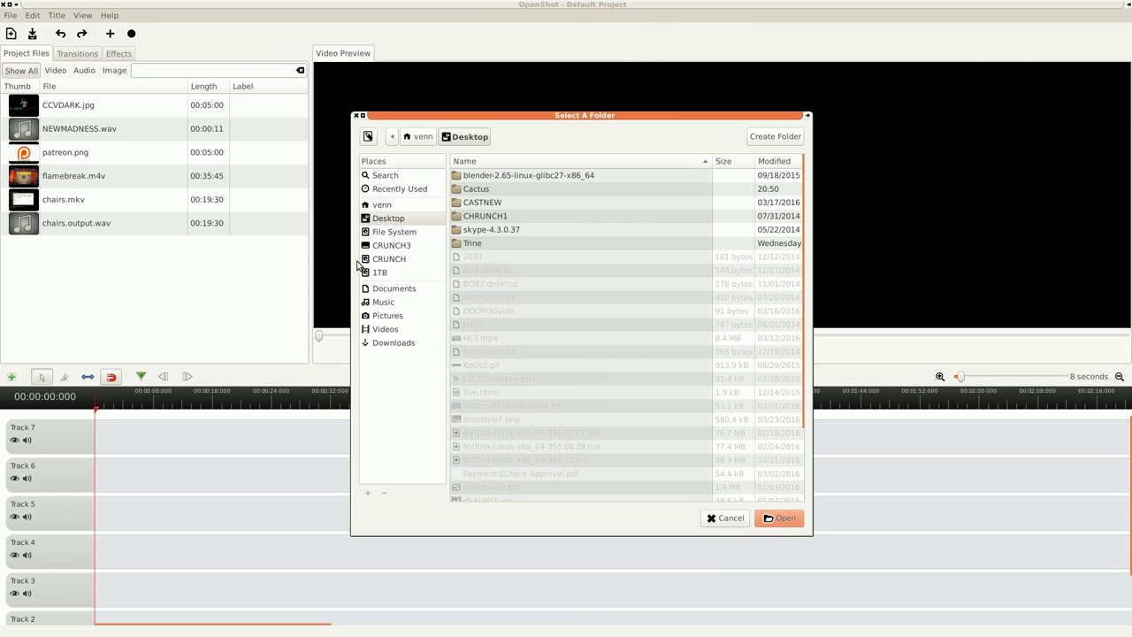
click(380, 259)
click(758, 141)
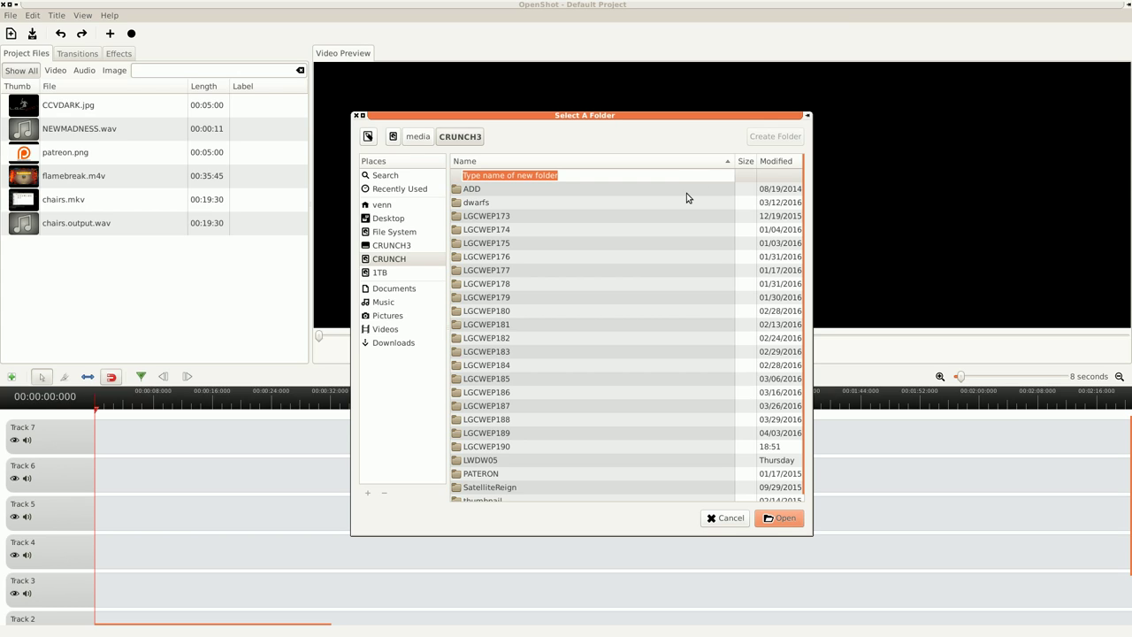
text(FlameB)
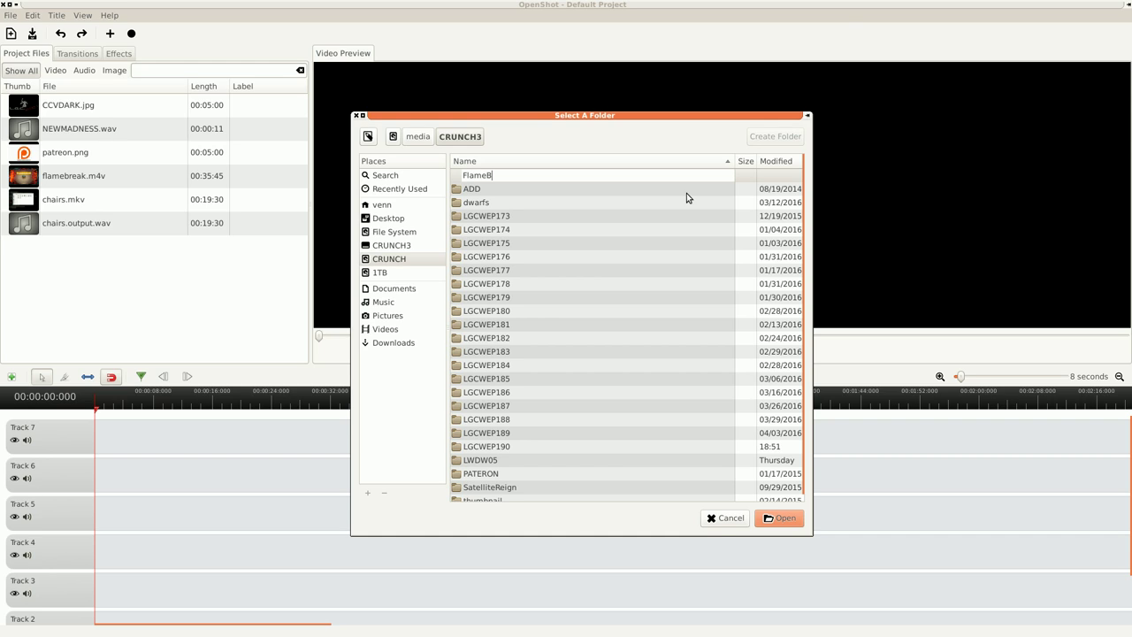
key(Return)
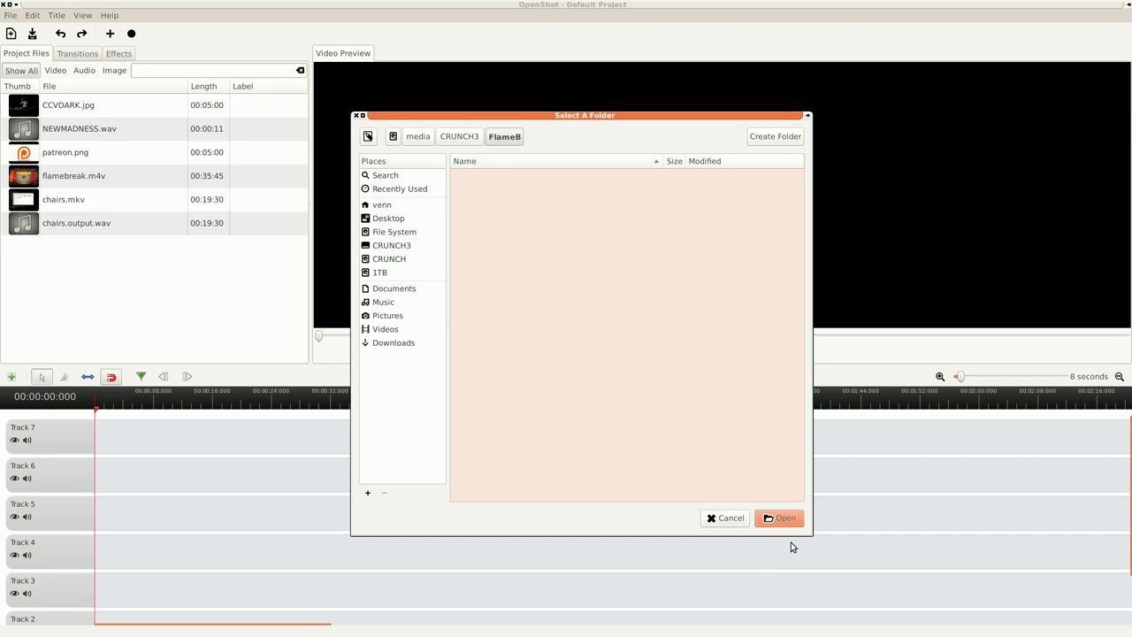
click(780, 518)
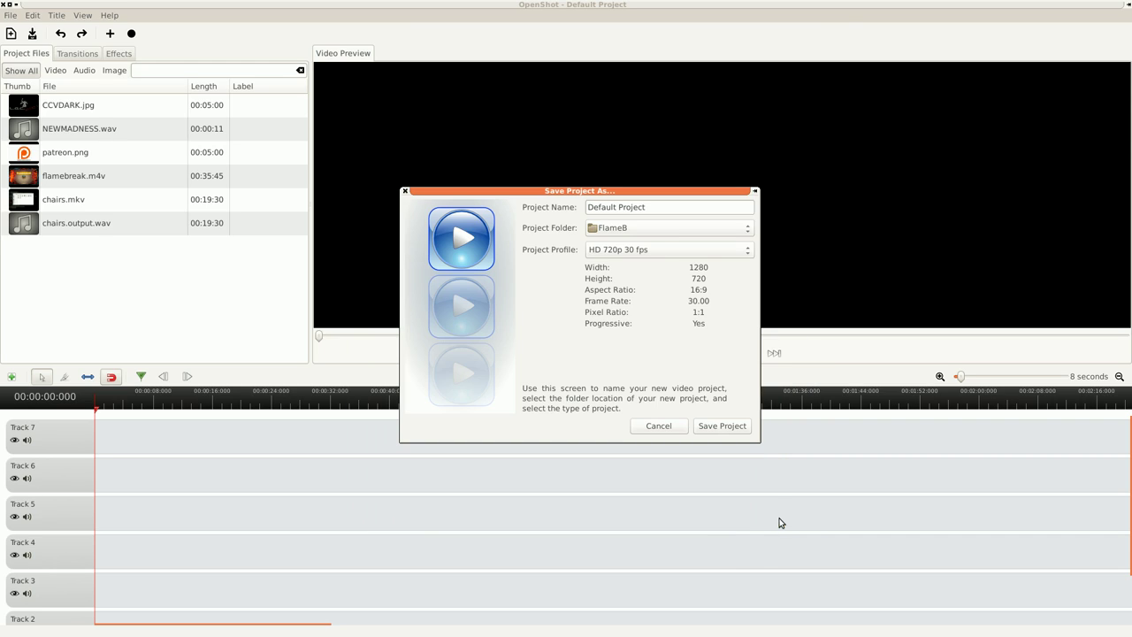
Step: Name the project FlameBreak and save it
triple_click(662, 205)
text(FlameBreak)
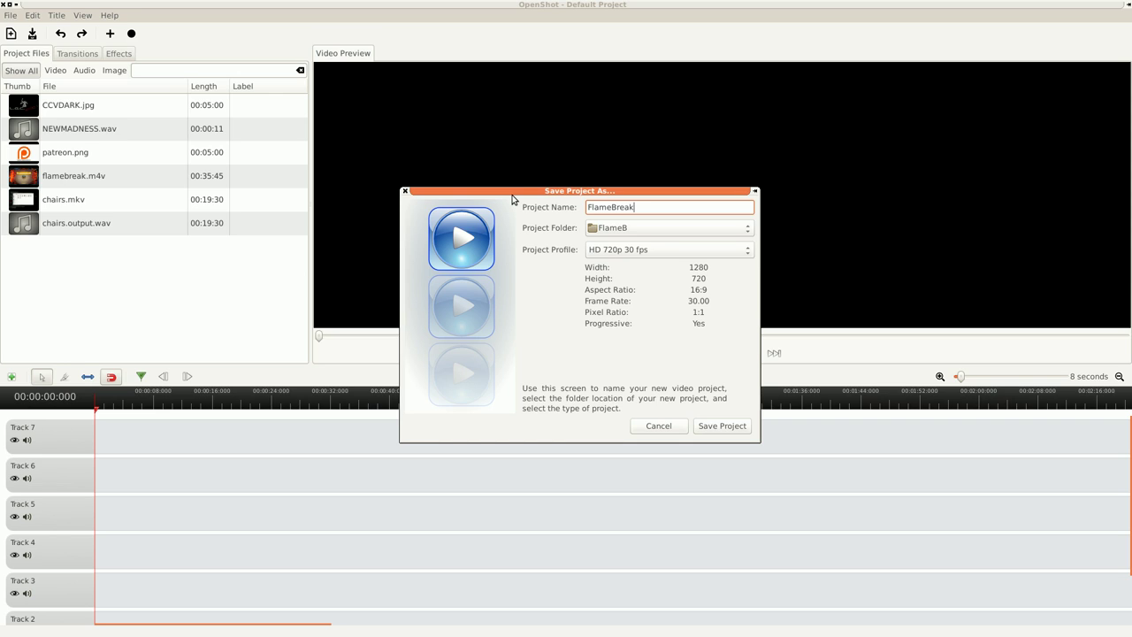
click(715, 427)
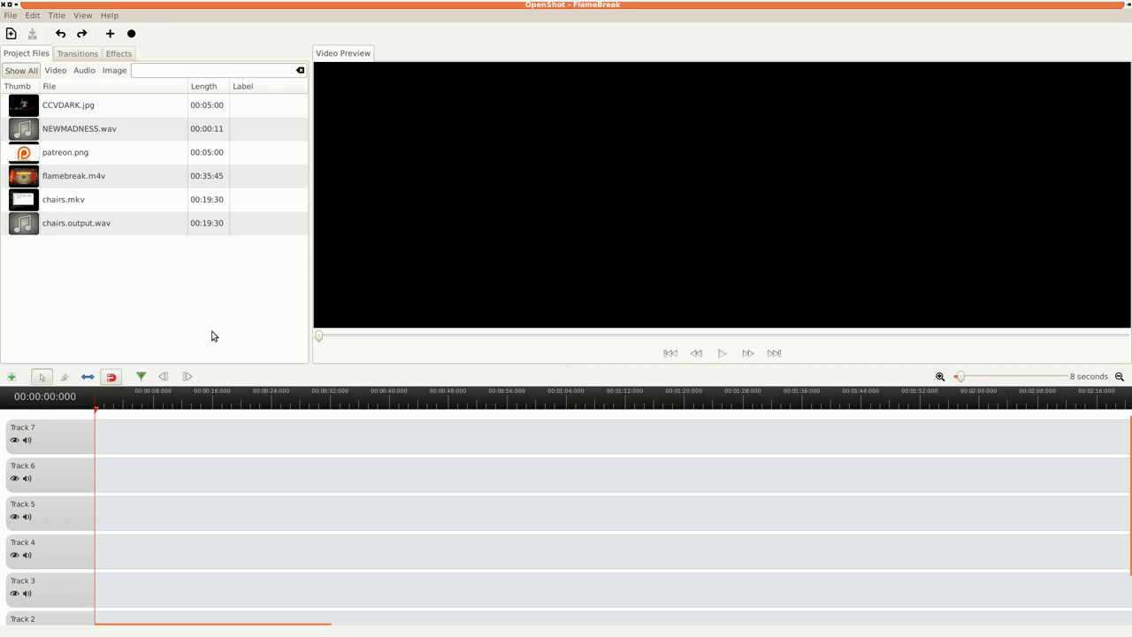
Step: Place patreon.png at the start of Track 6 and apply a fast fade in and out to it
drag(30, 158, 117, 473)
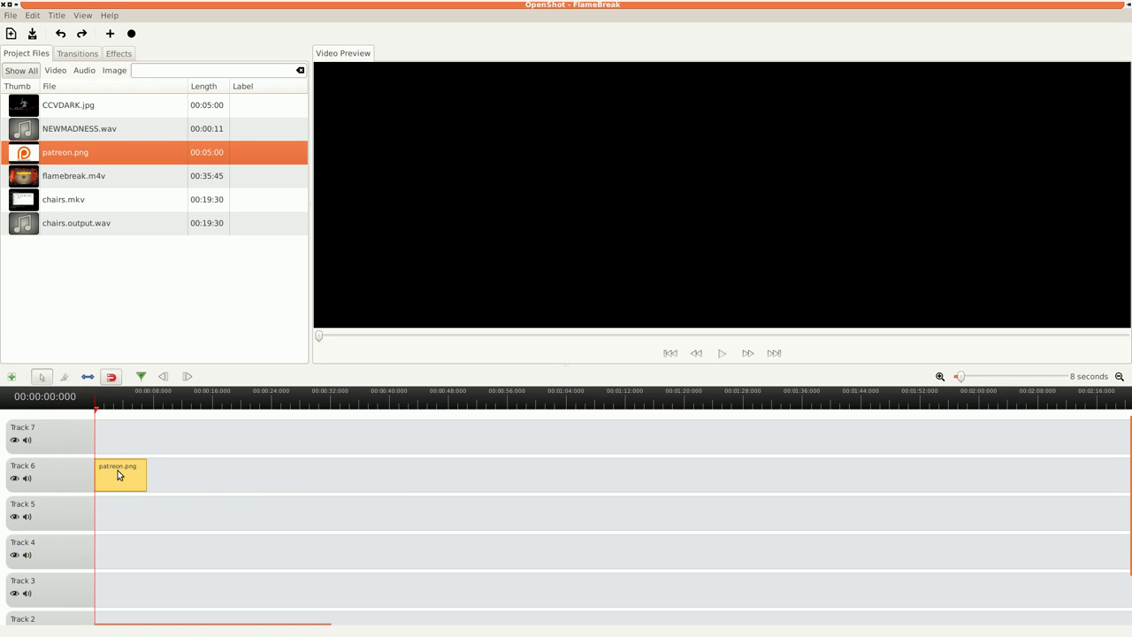
click(127, 406)
drag(127, 406, 95, 407)
right_click(113, 473)
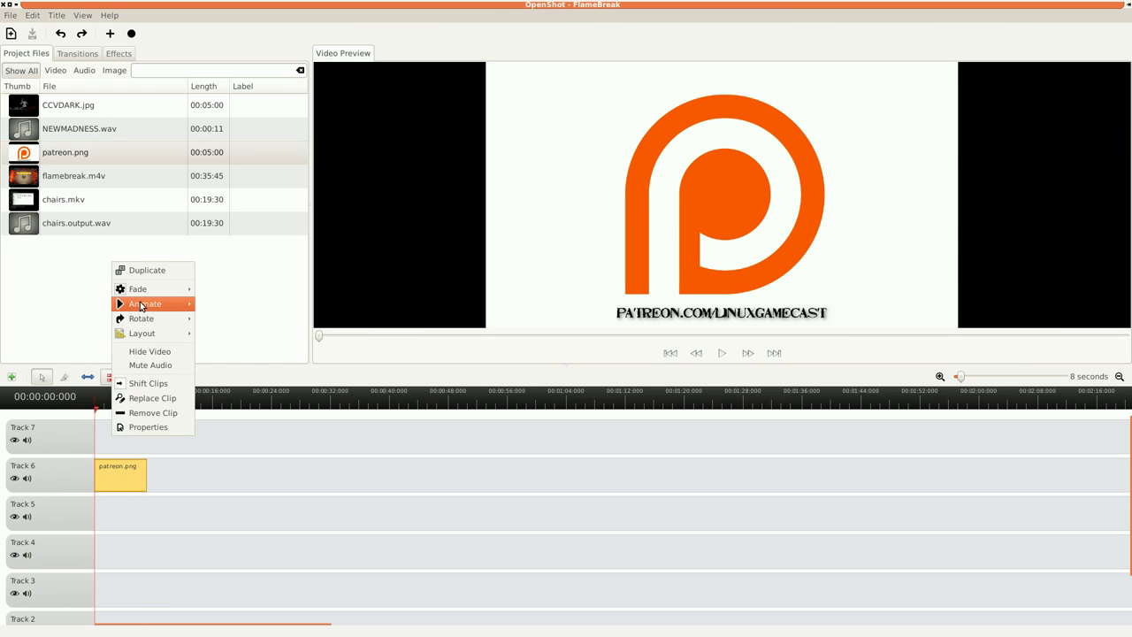
mouse_move(146, 289)
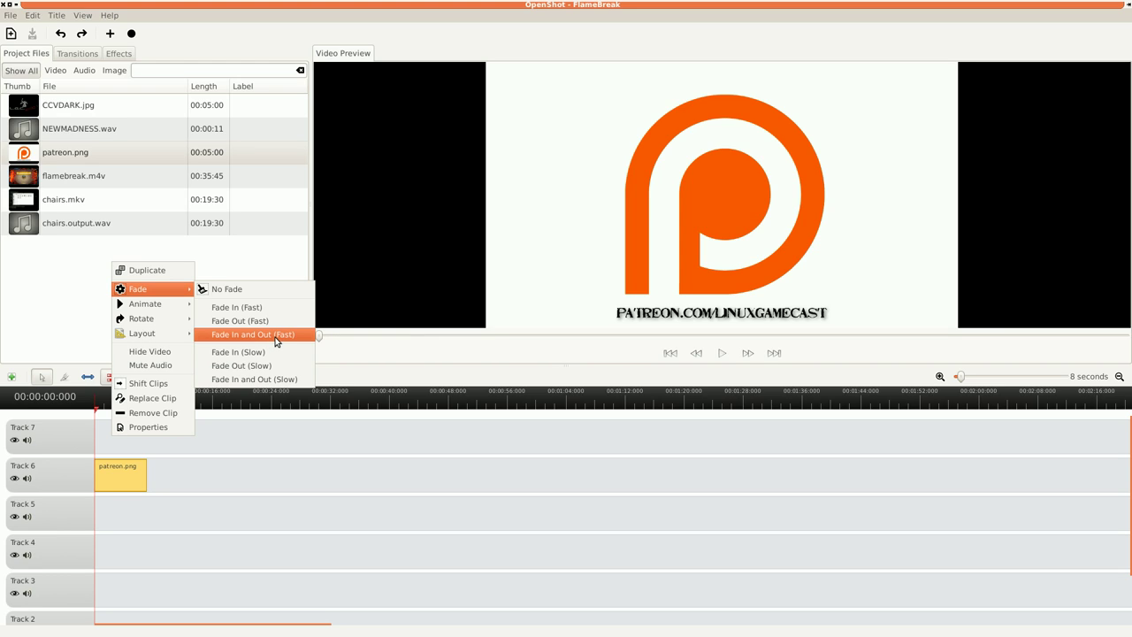
click(276, 342)
Step: Place NEWMADNESS.wav at the start of Track 7, split it where patreon.png ends, and remove the leftover piece
drag(121, 407, 147, 412)
drag(22, 132, 148, 411)
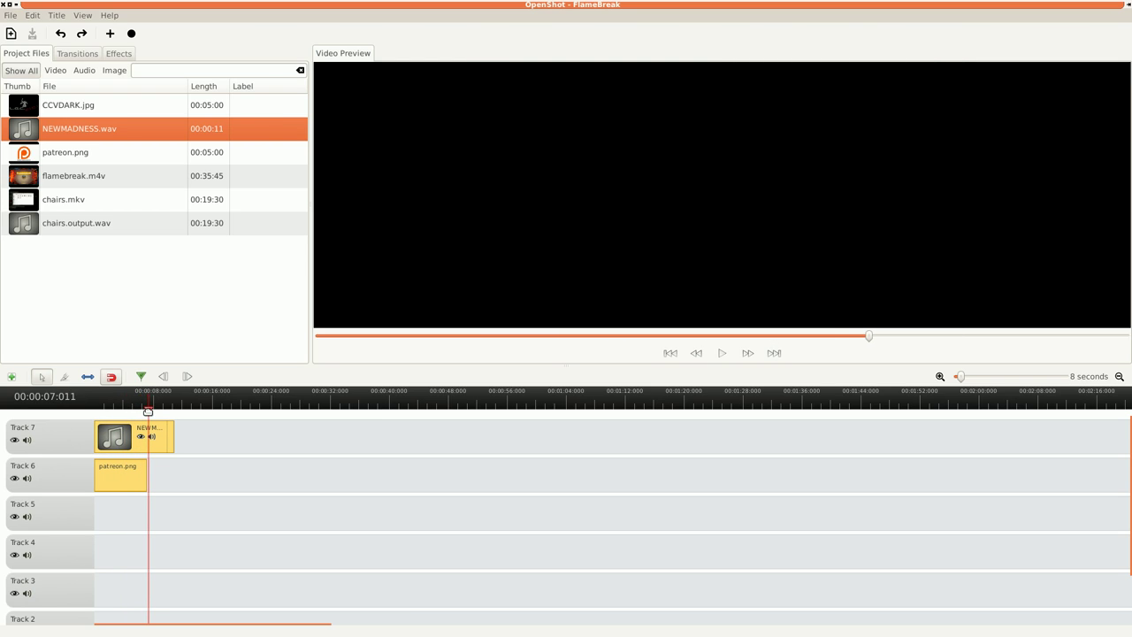
click(64, 377)
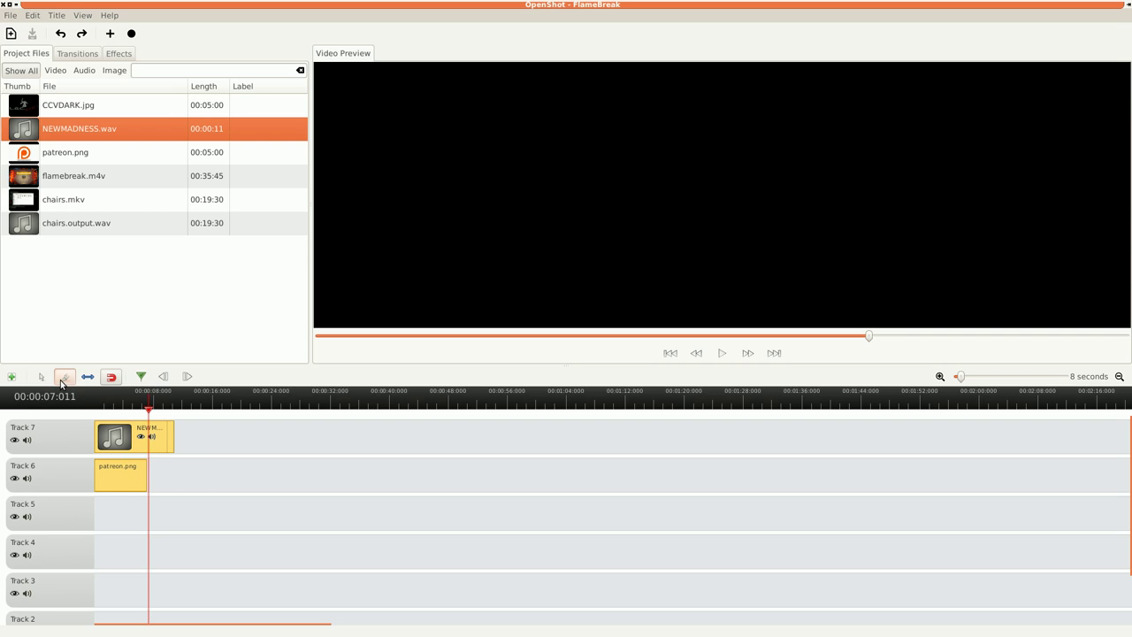
click(148, 432)
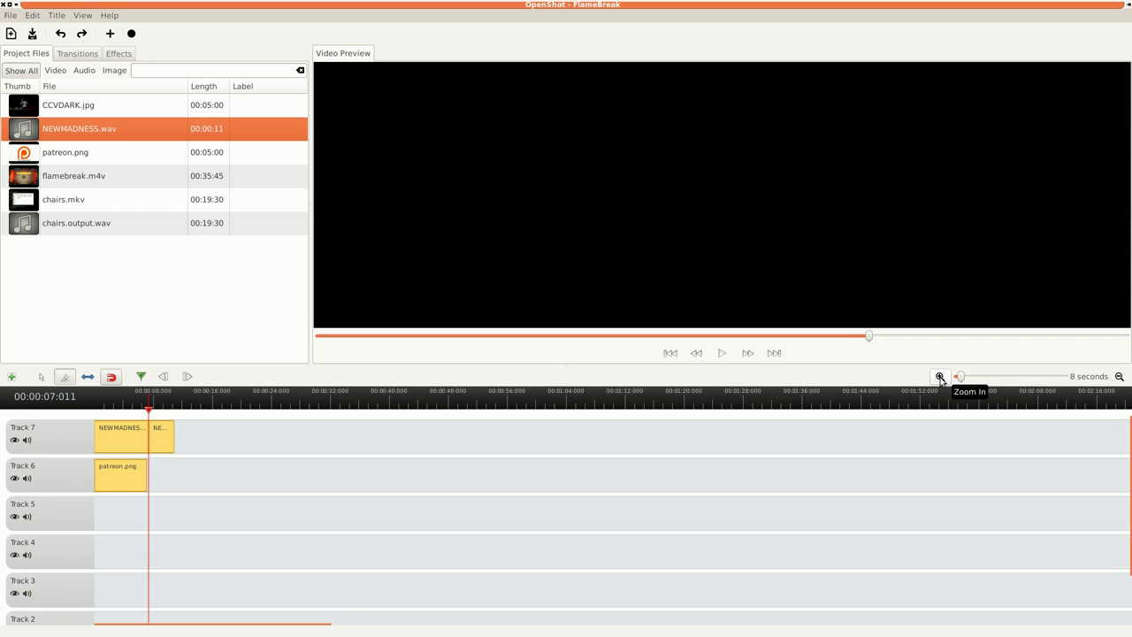
right_click(162, 433)
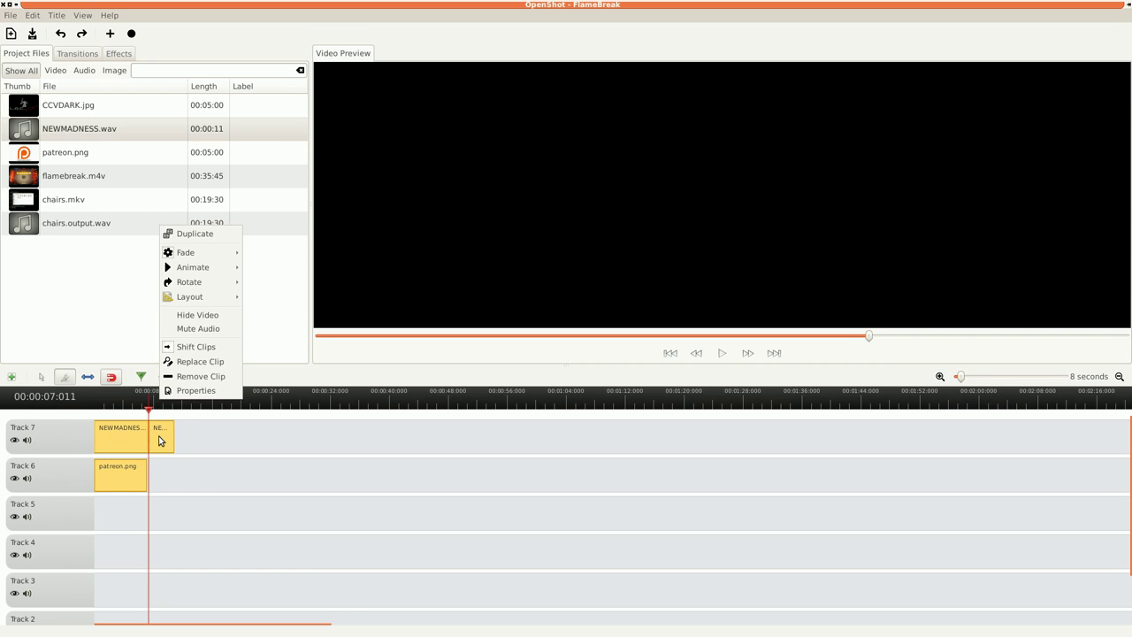
click(206, 378)
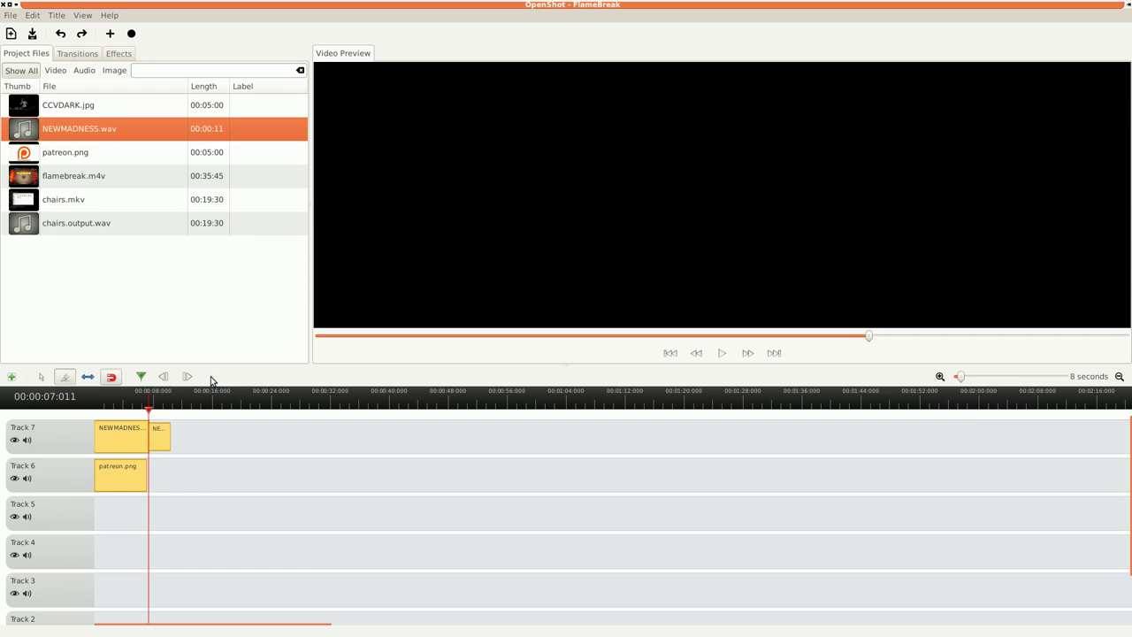
click(43, 381)
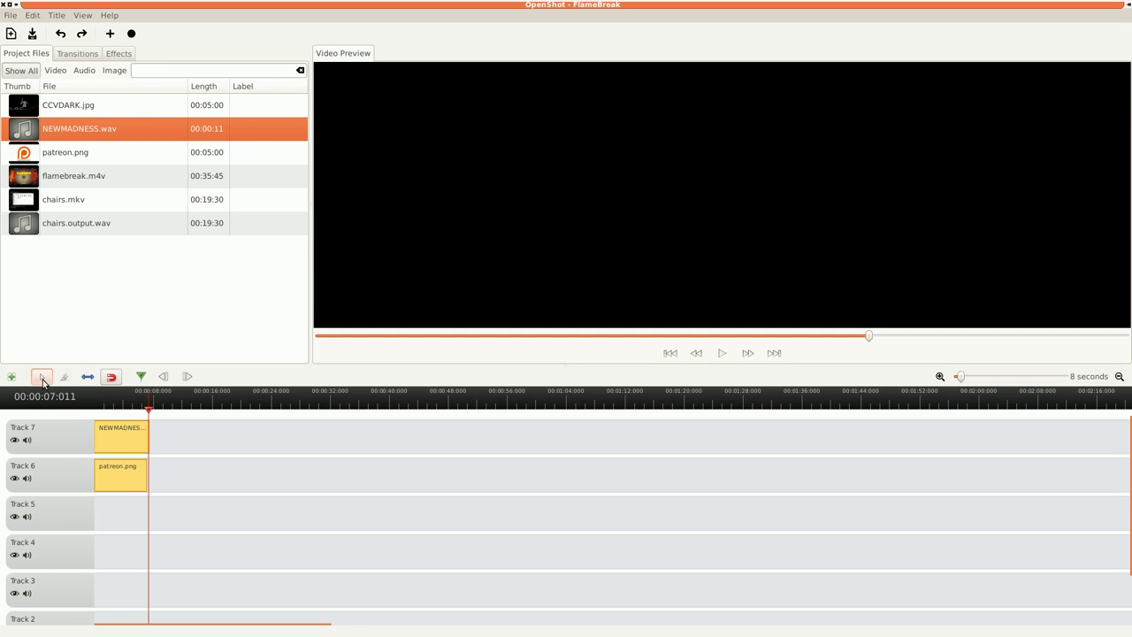
Step: Apply a fast fade in and out to the NEWMADNESS.wav clip and set its volume to 56
right_click(125, 442)
mouse_move(152, 254)
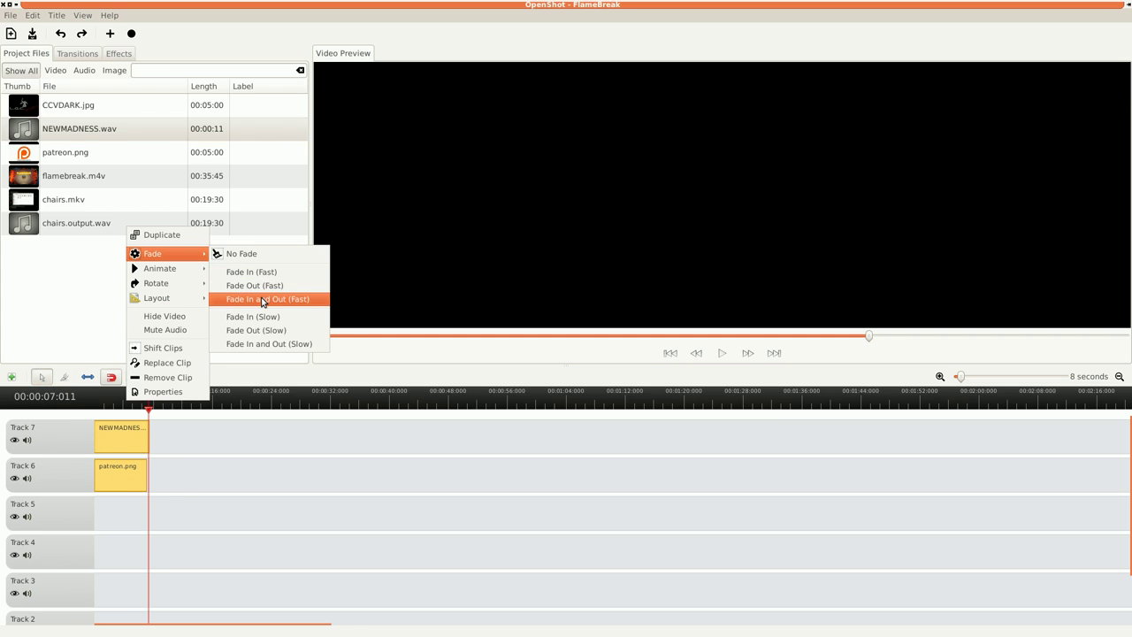
click(262, 303)
right_click(107, 436)
click(143, 389)
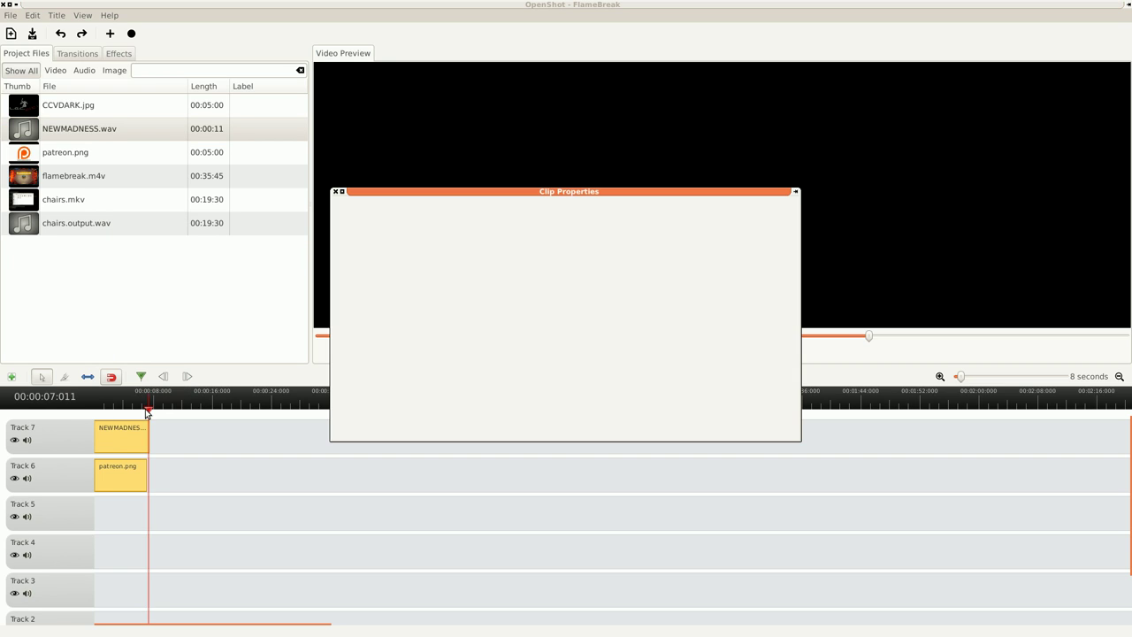
click(619, 209)
drag(651, 227, 667, 234)
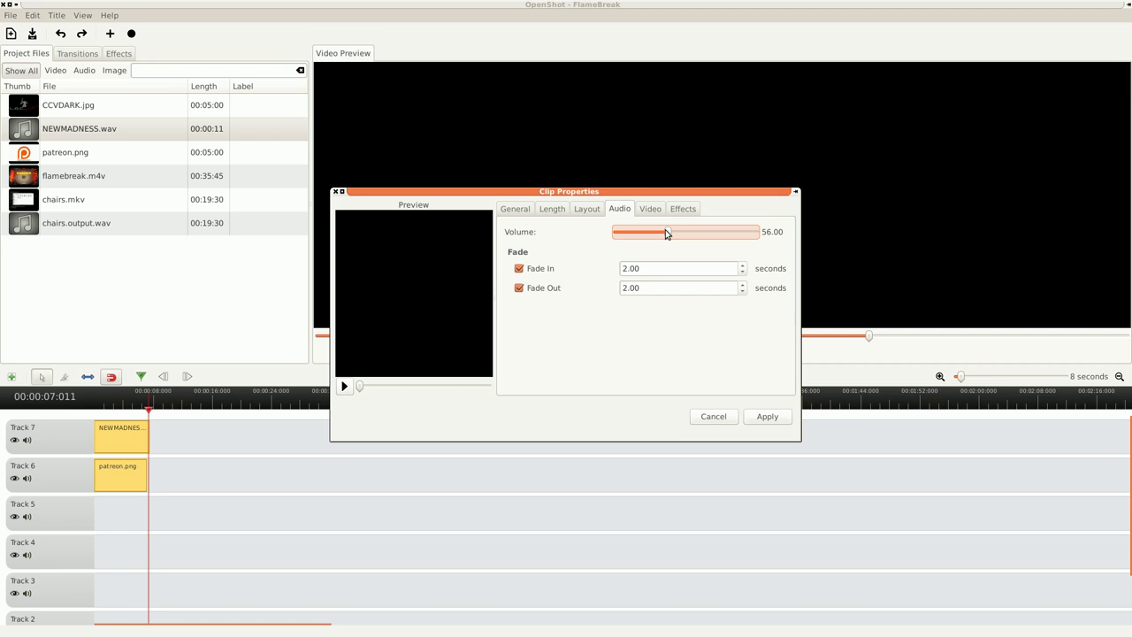
click(782, 417)
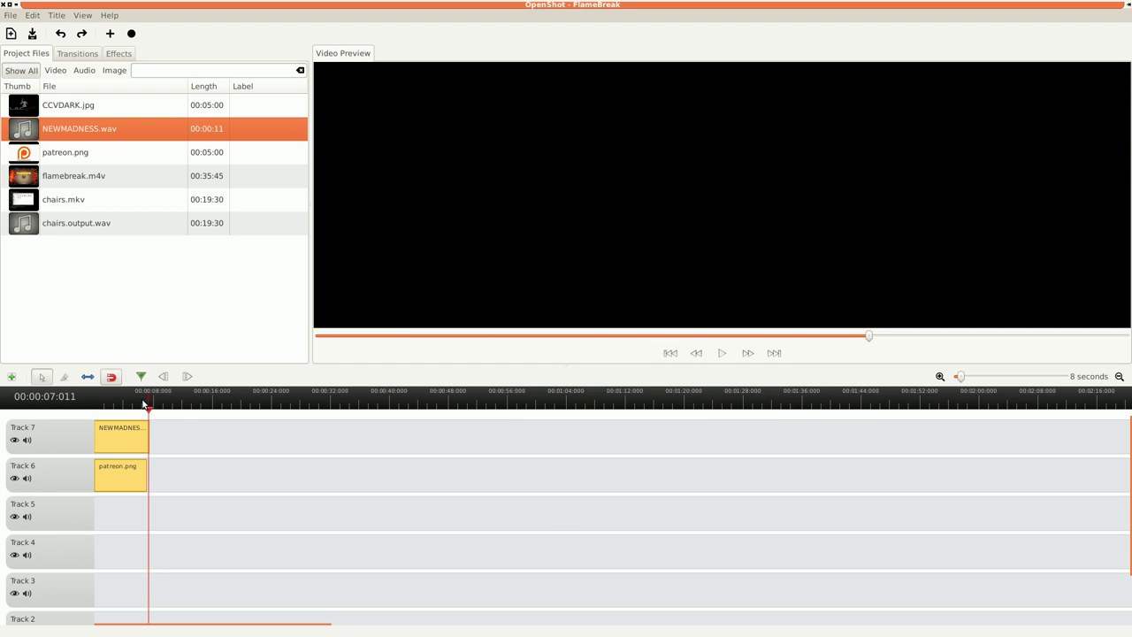
Step: Place chairs.output.wav on Track 4 and chairs.mkv on Track 5, both starting at about 16 seconds
drag(117, 409, 149, 414)
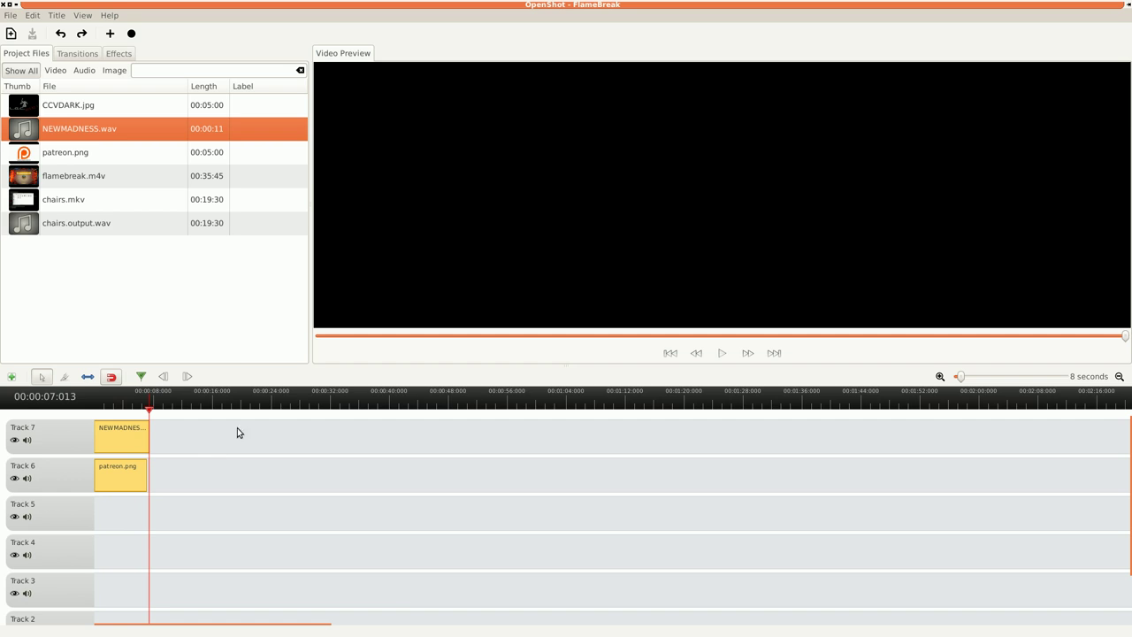
drag(22, 228, 235, 552)
drag(24, 199, 241, 520)
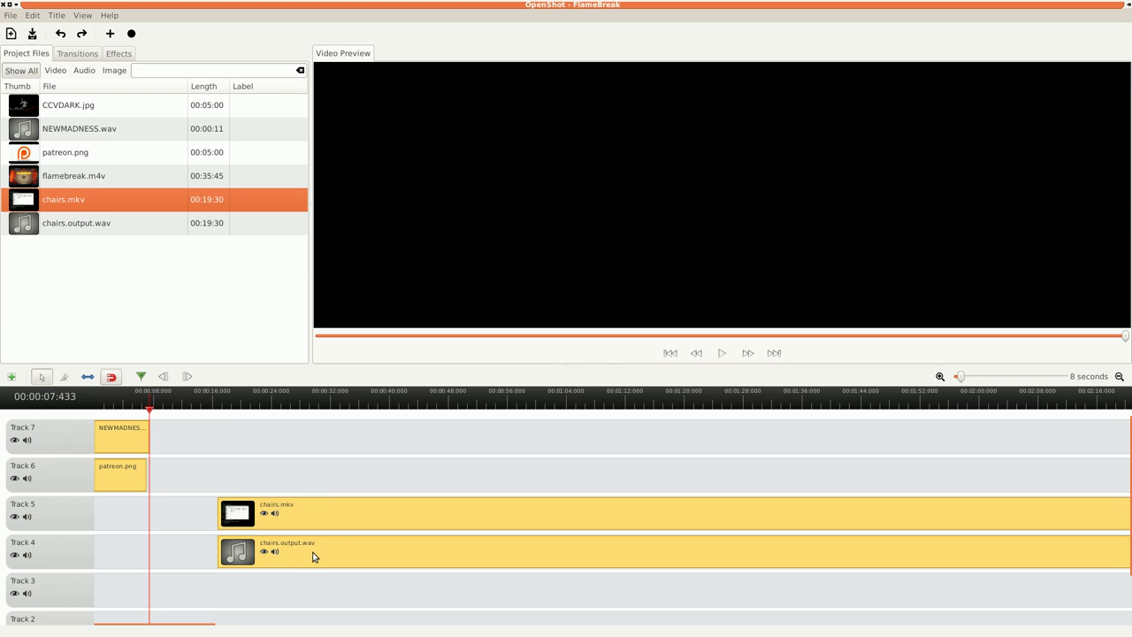
Step: Play the start of the chairs clips to check their sync, and nudge chairs.mkv slightly earlier on Track 5
drag(225, 392, 220, 400)
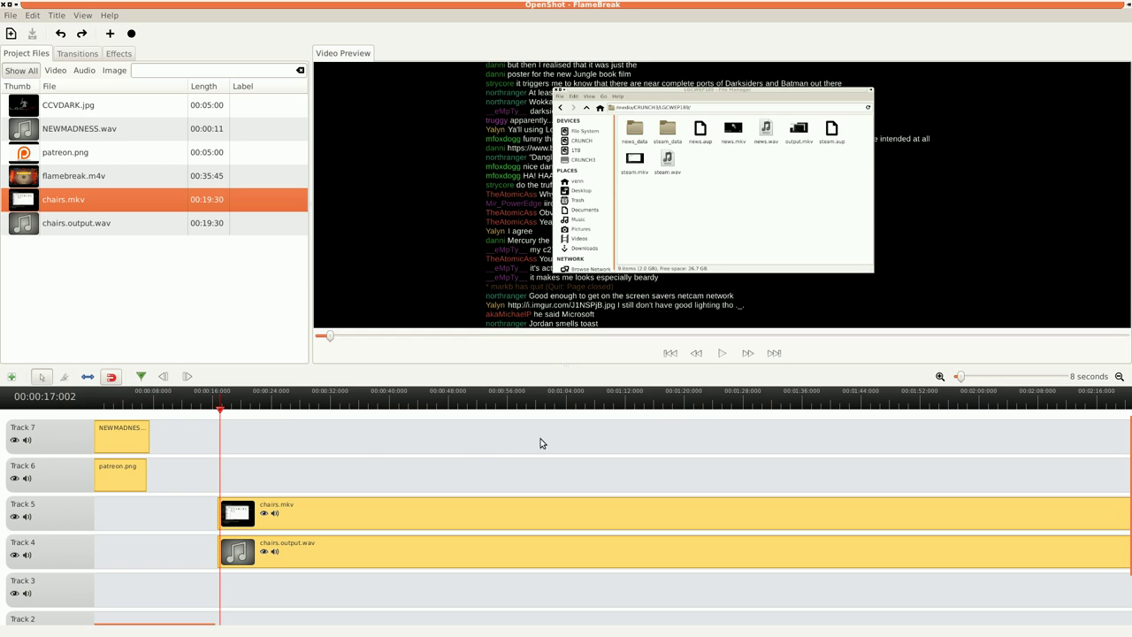
click(722, 354)
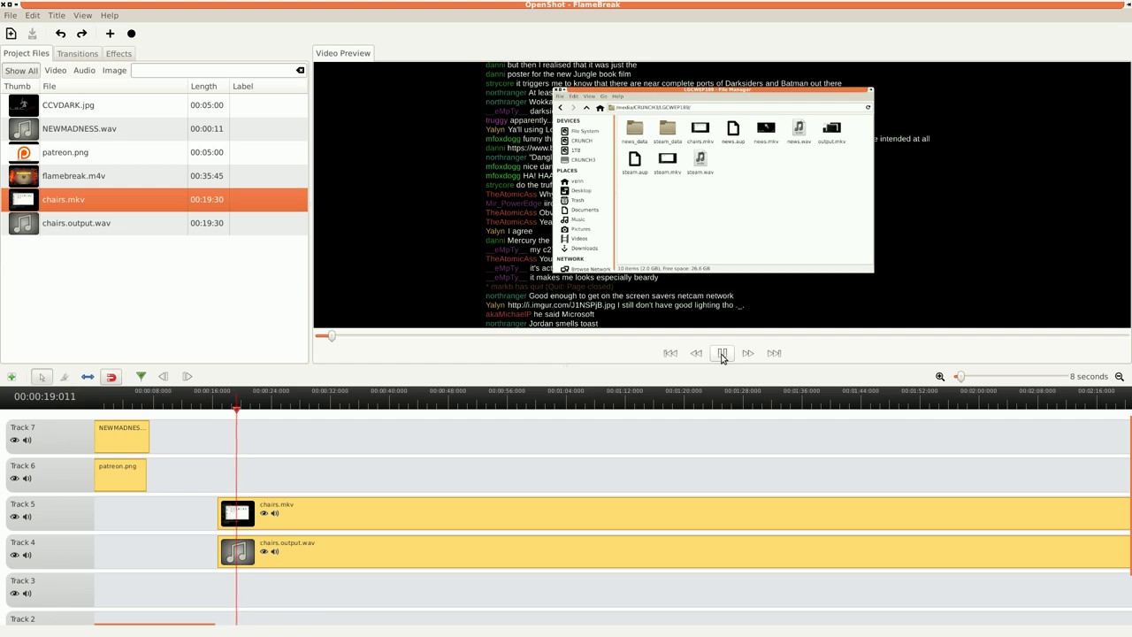
click(722, 354)
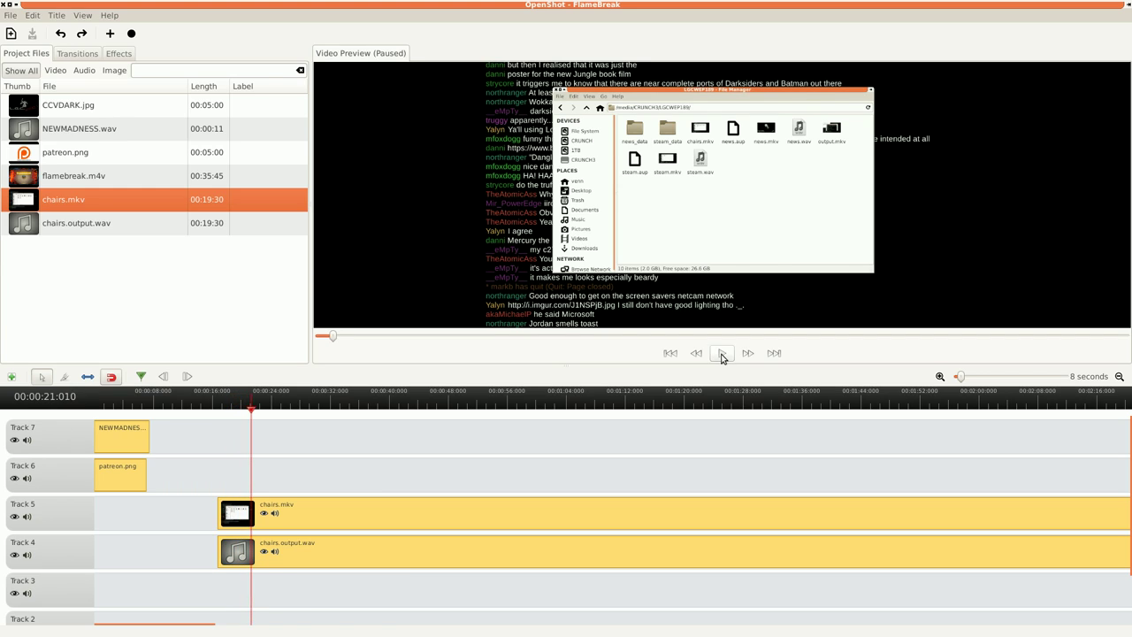
click(225, 406)
drag(225, 406, 216, 404)
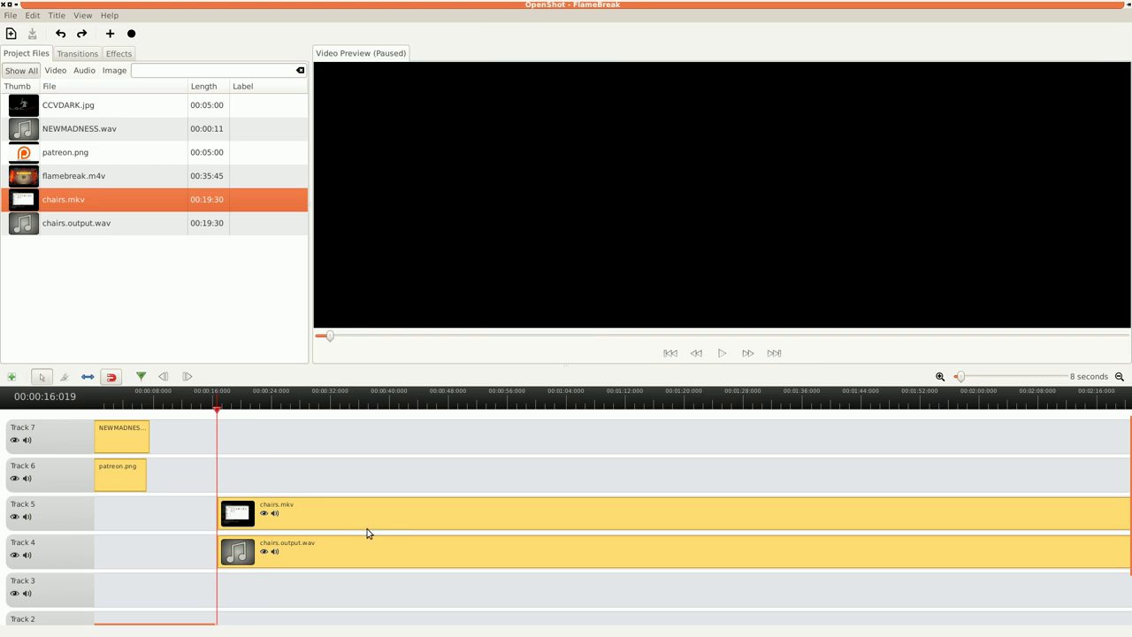
drag(381, 520, 383, 518)
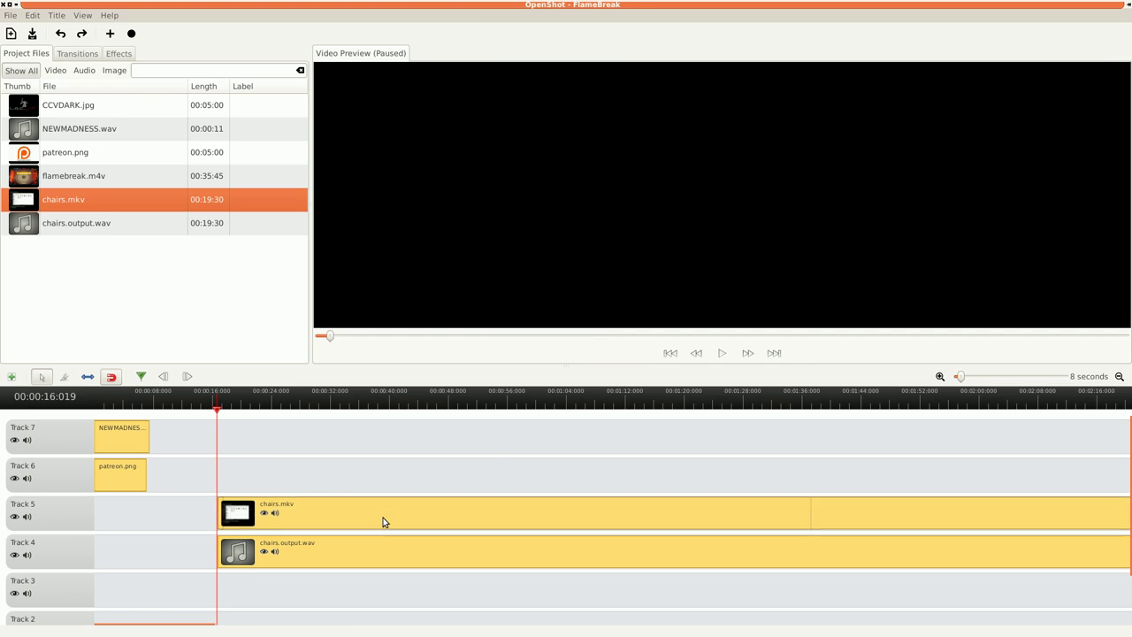
Step: Play the aligned chairs clips from their start, then scrub through them to about 47 seconds
click(721, 354)
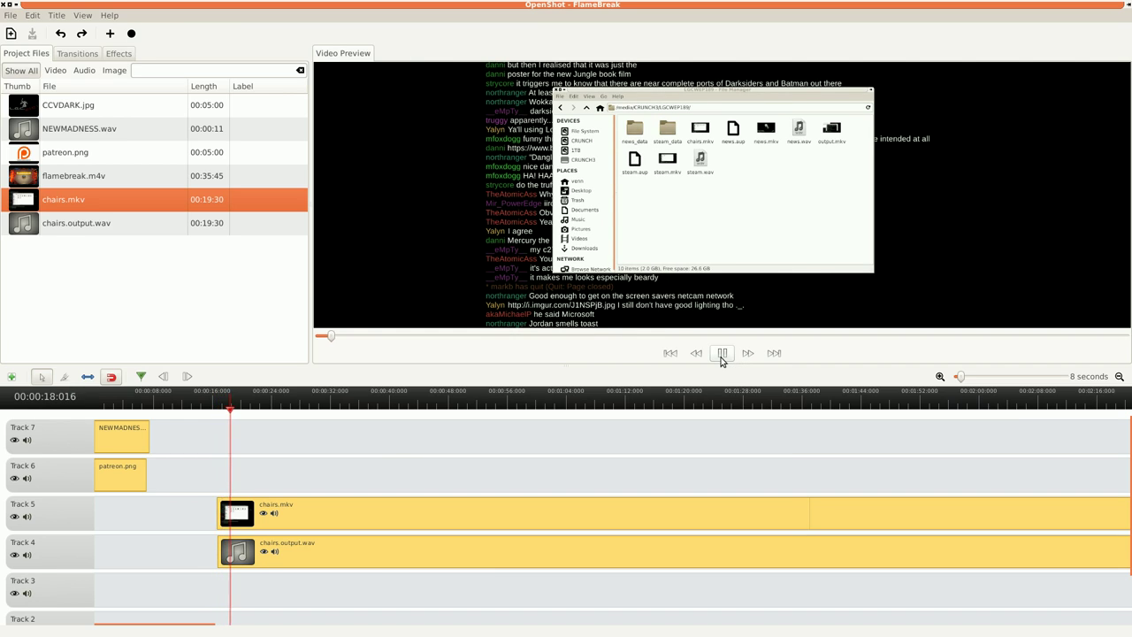
click(722, 354)
drag(248, 405, 233, 407)
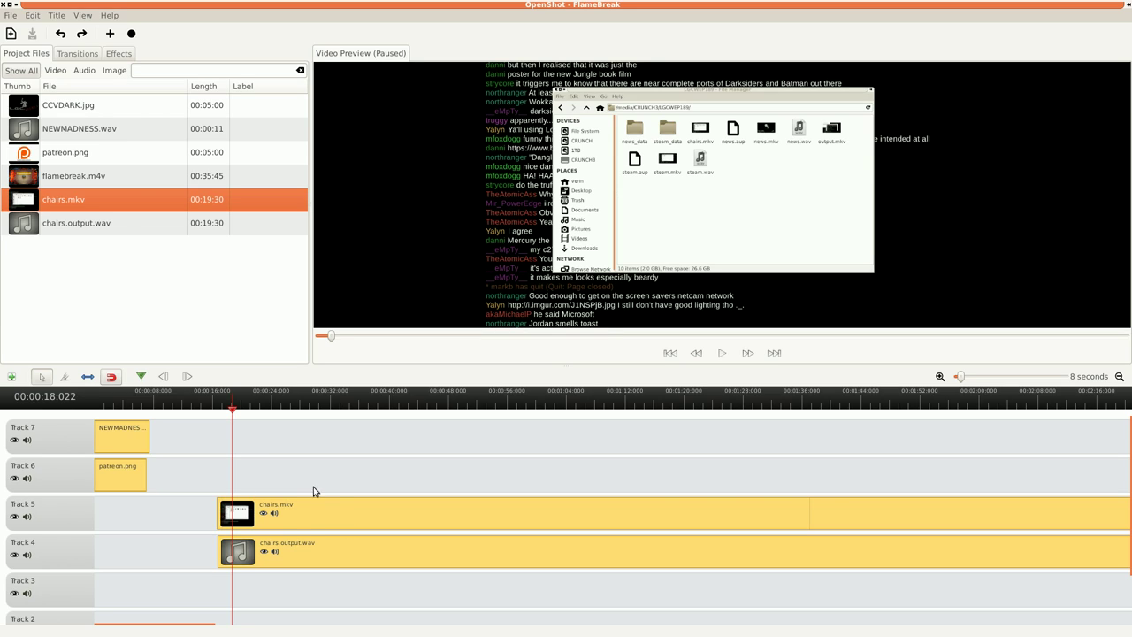
drag(269, 405, 448, 412)
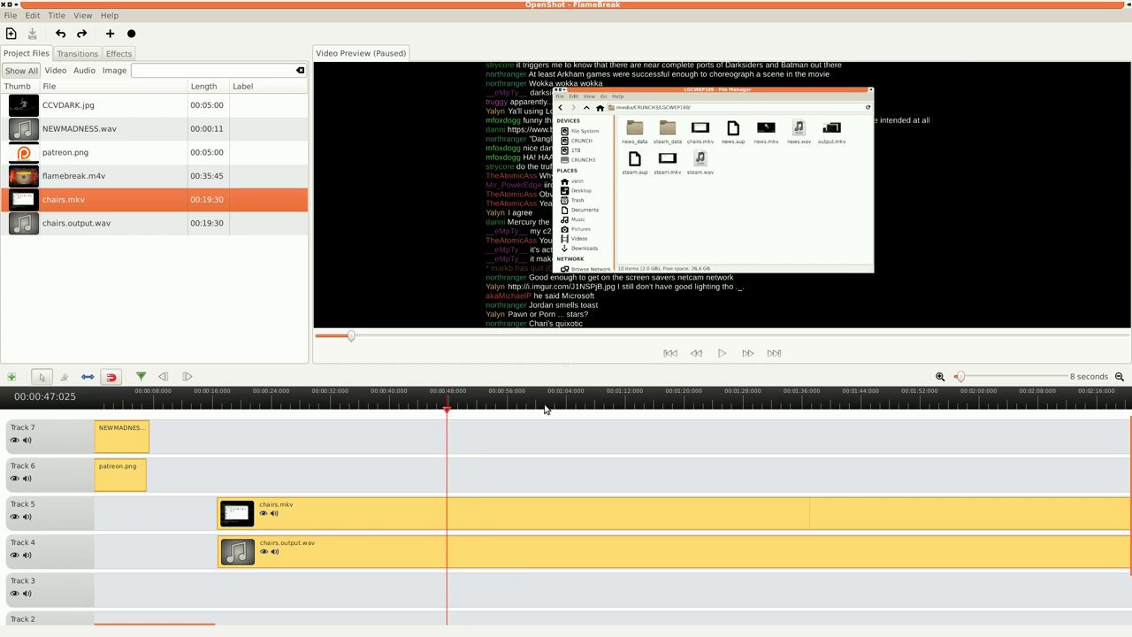
Step: Find the cut point and split chairs.mkv on Track 5 and chairs.output.wav on Track 4 at about 49 seconds
click(722, 353)
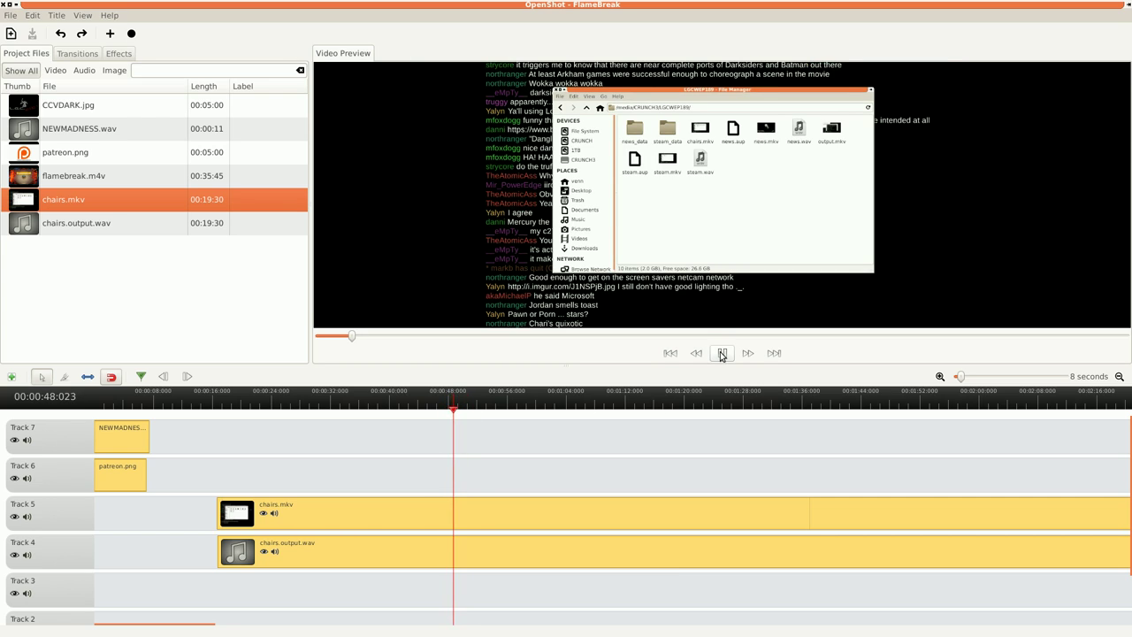
click(722, 353)
click(457, 412)
click(64, 376)
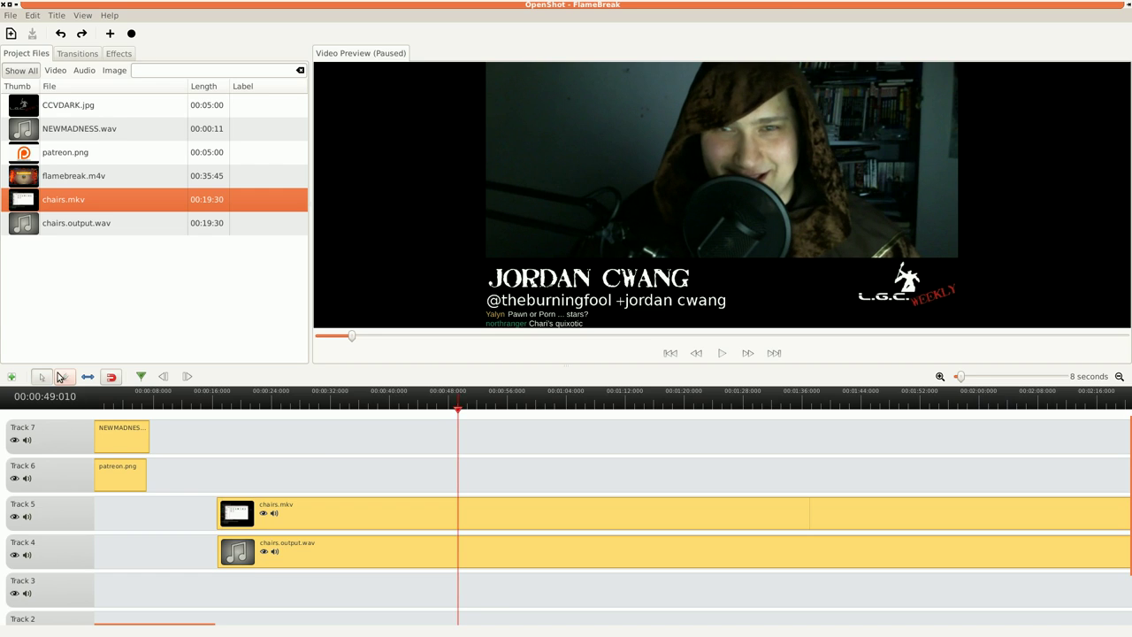
click(460, 506)
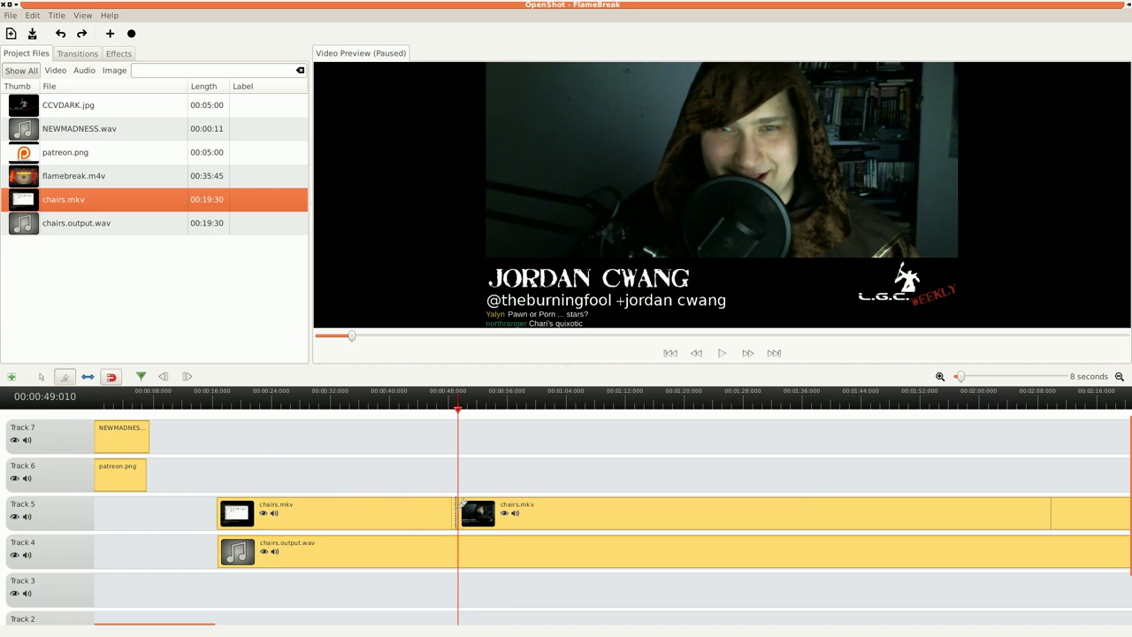
click(459, 544)
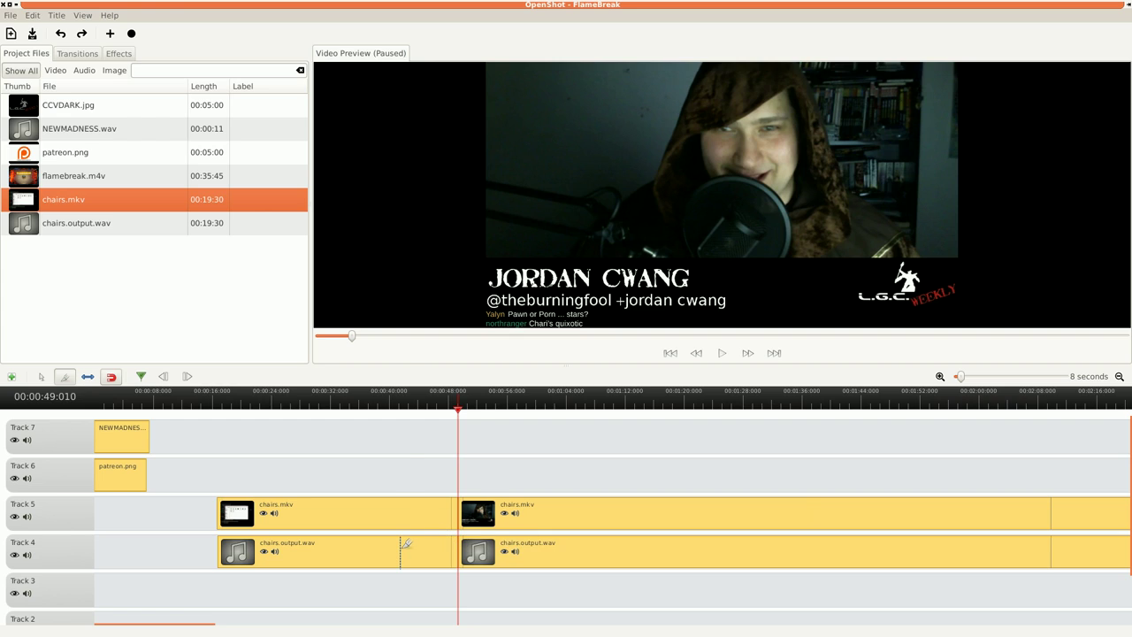
Step: Remove the chairs.output.wav and chairs.mkv sections that lie before the 49-second cut
right_click(405, 542)
click(419, 497)
right_click(425, 517)
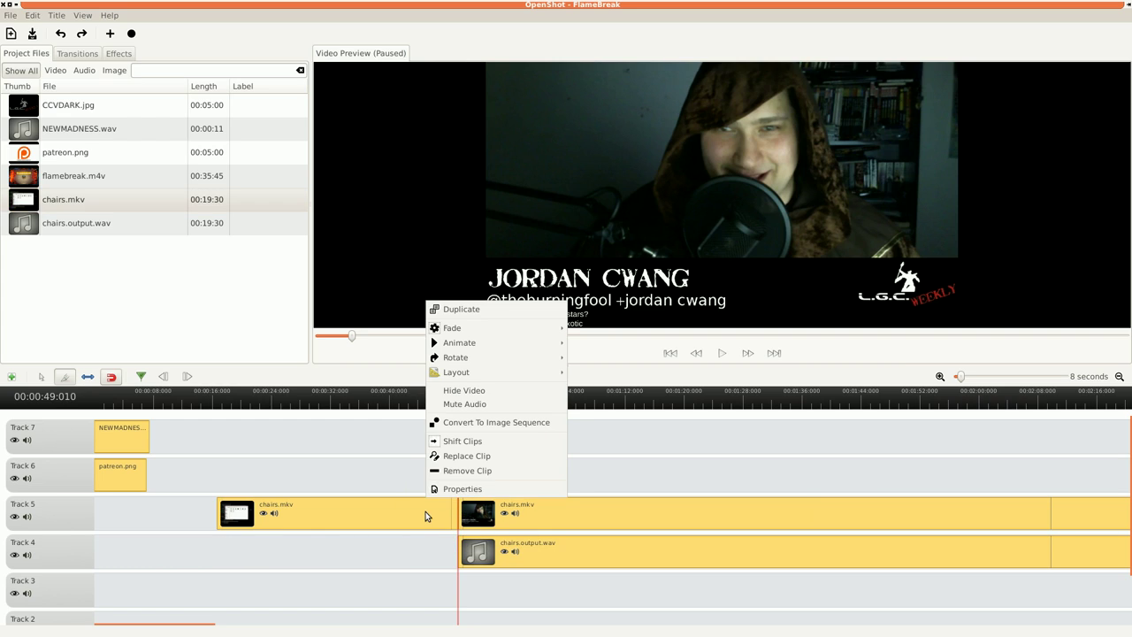
click(447, 471)
click(44, 378)
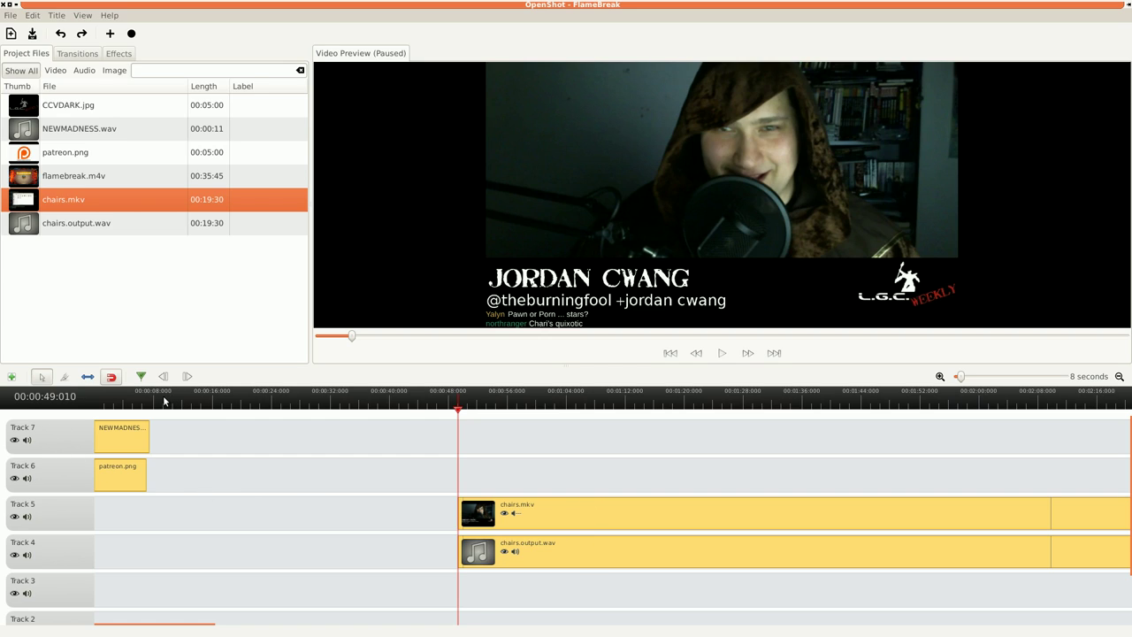
Step: Move the remaining chairs.mkv and chairs.output.wav clips to start at about 6 seconds, as the Patreon image fades out
drag(134, 404, 141, 406)
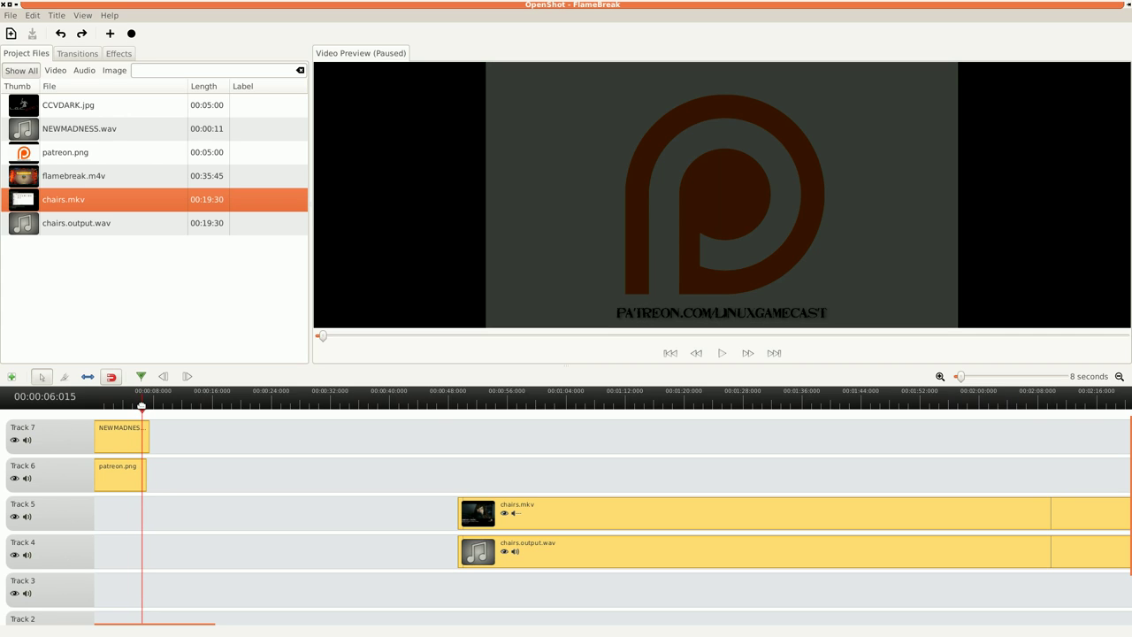
drag(644, 515, 328, 516)
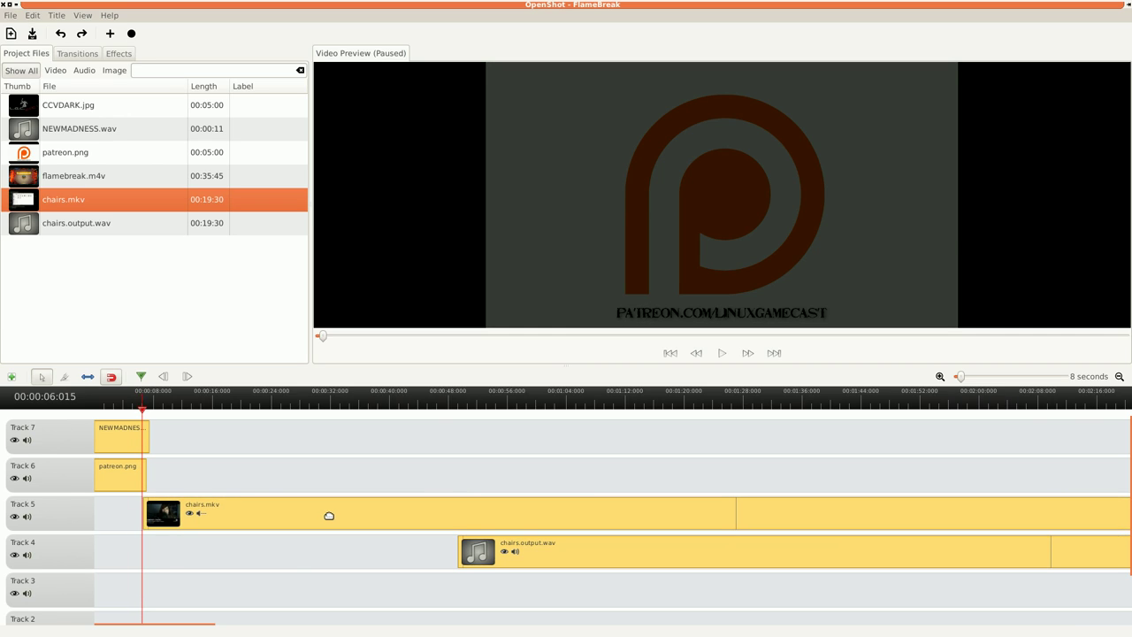
drag(629, 561, 329, 558)
Step: Place flamebreak.m4v on Track 6 from about 20 seconds and split it at about 2:11
drag(131, 408, 193, 418)
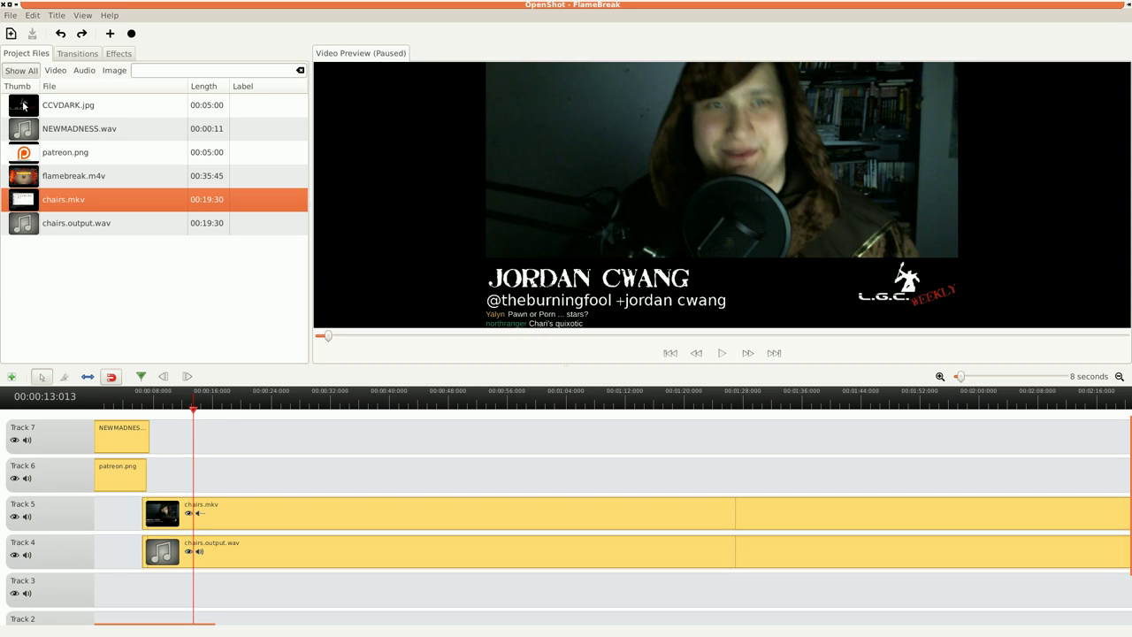
drag(25, 175, 255, 473)
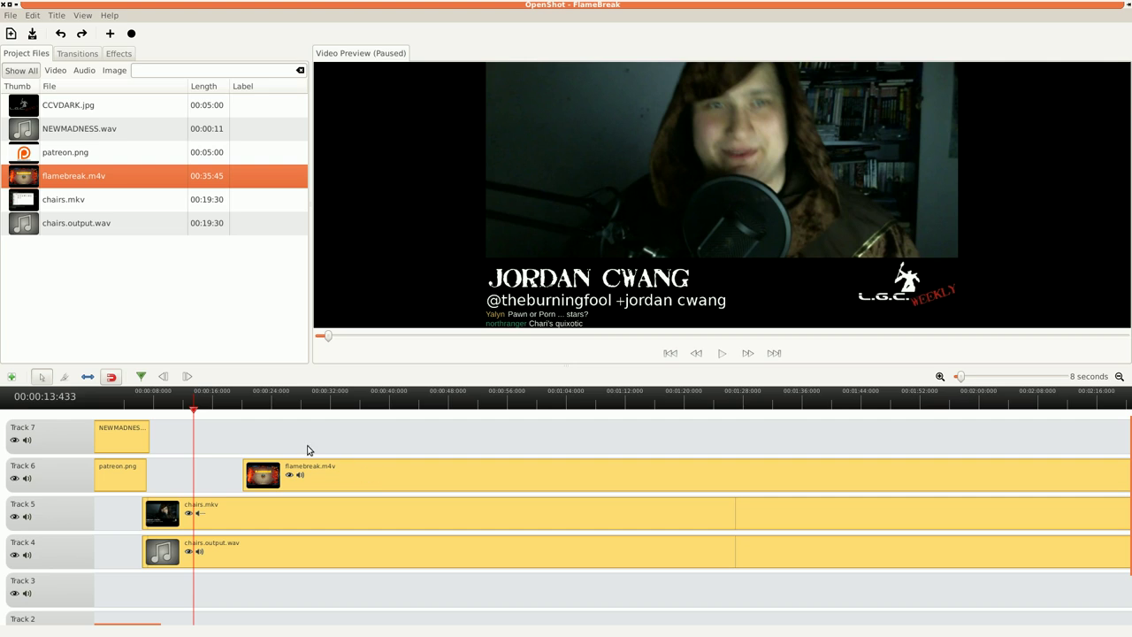
drag(309, 403, 892, 430)
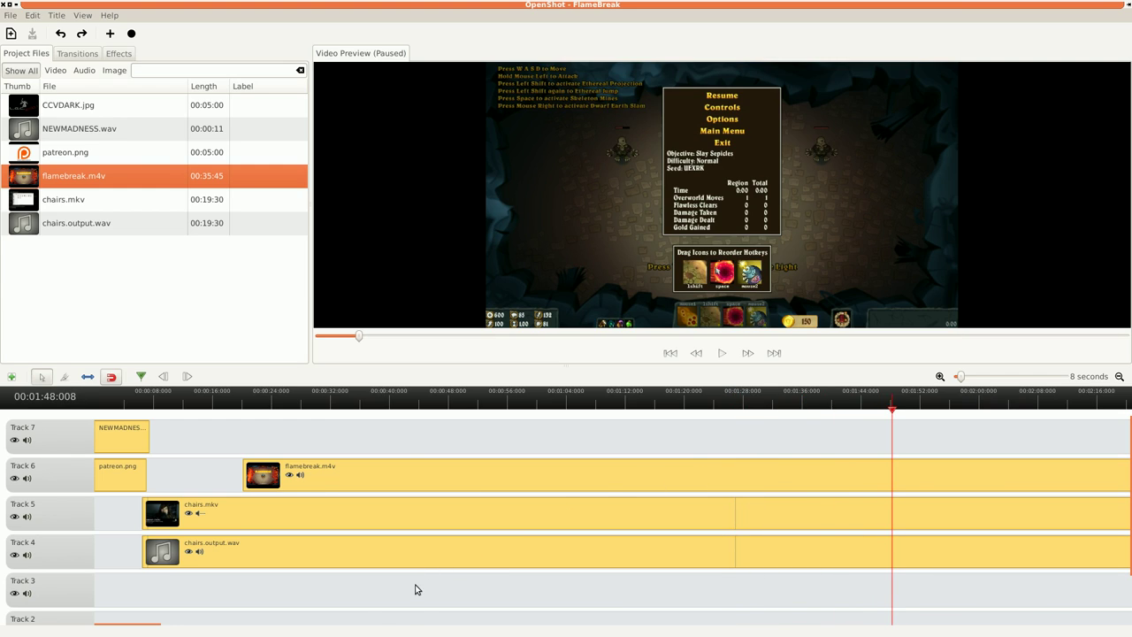
drag(398, 627, 411, 628)
drag(703, 411, 874, 417)
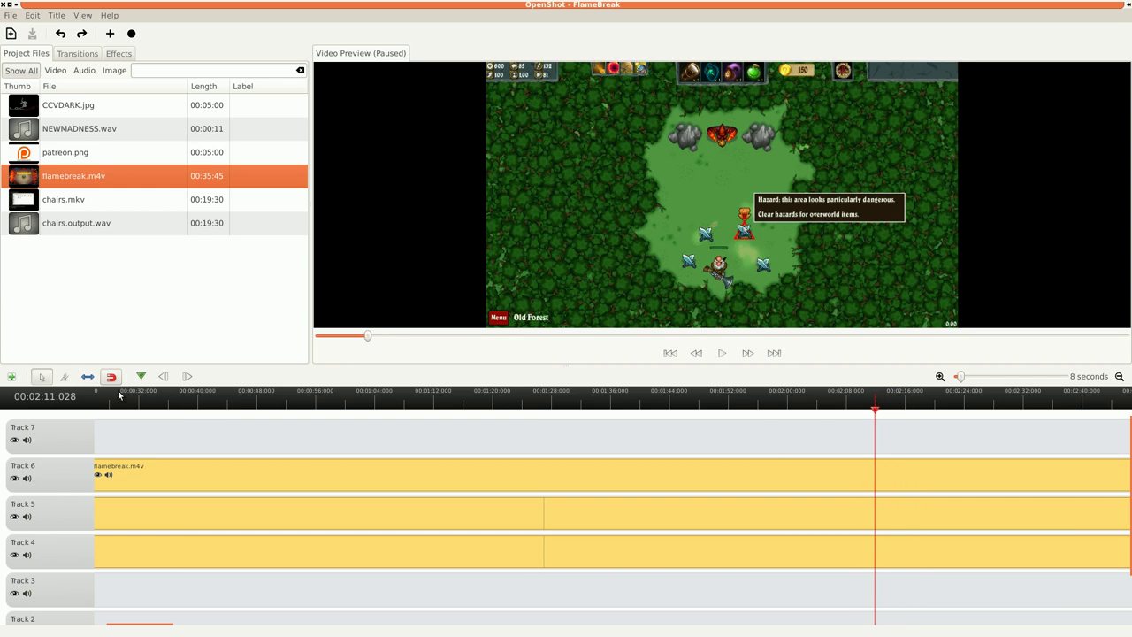
click(66, 377)
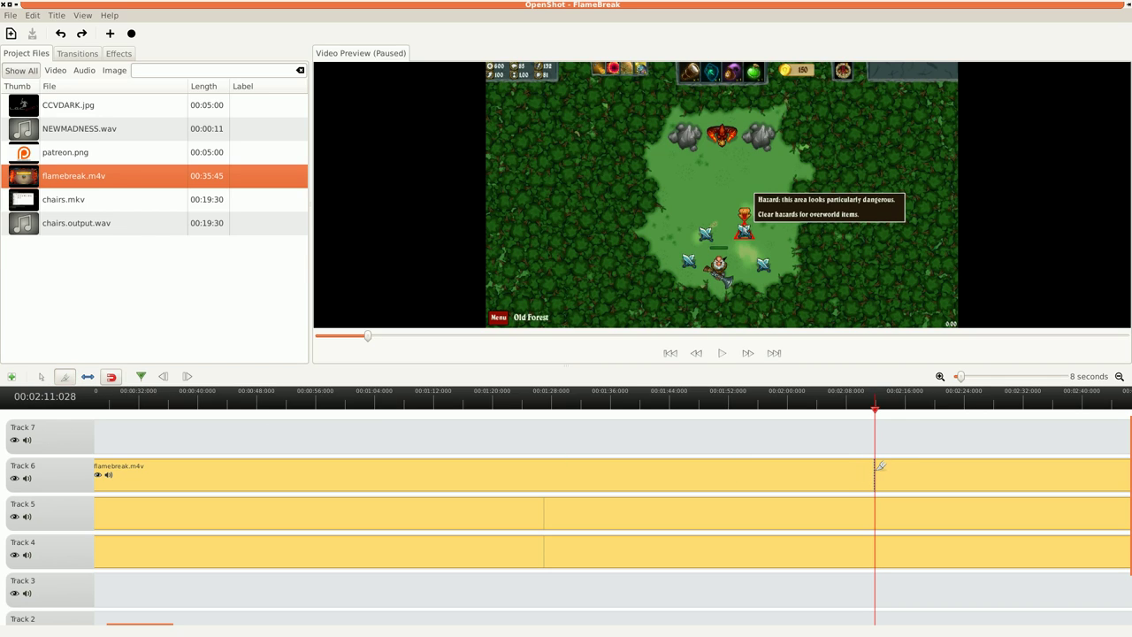
click(870, 471)
Step: Remove the flamebreak.m4v section before the cut and move the remaining clip to about 14 seconds on Track 6
right_click(865, 478)
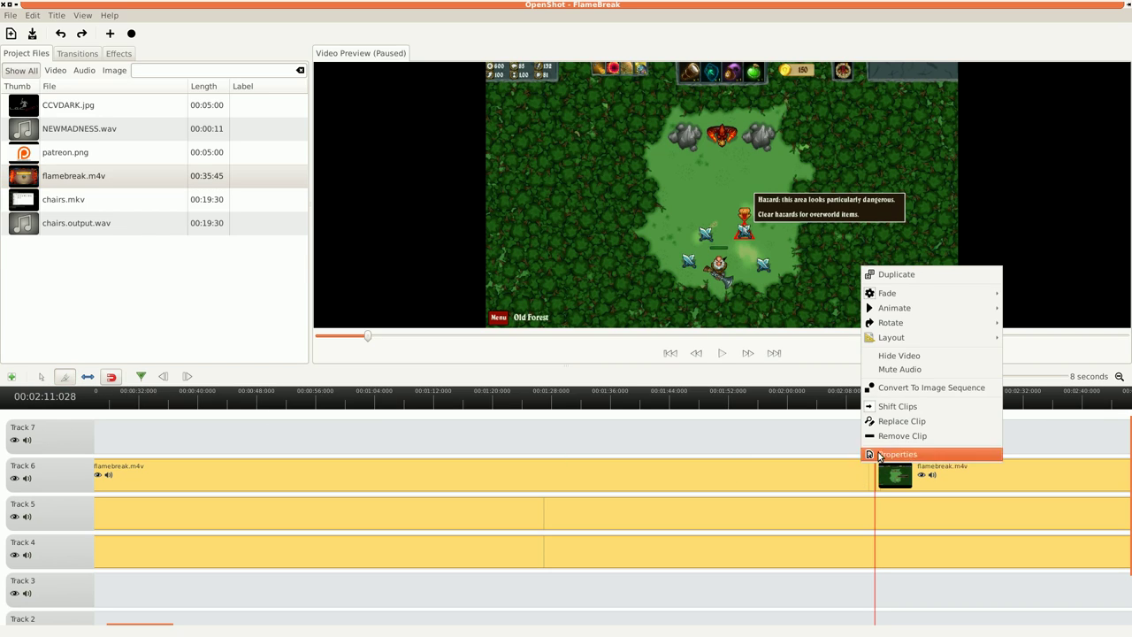
click(893, 436)
click(40, 377)
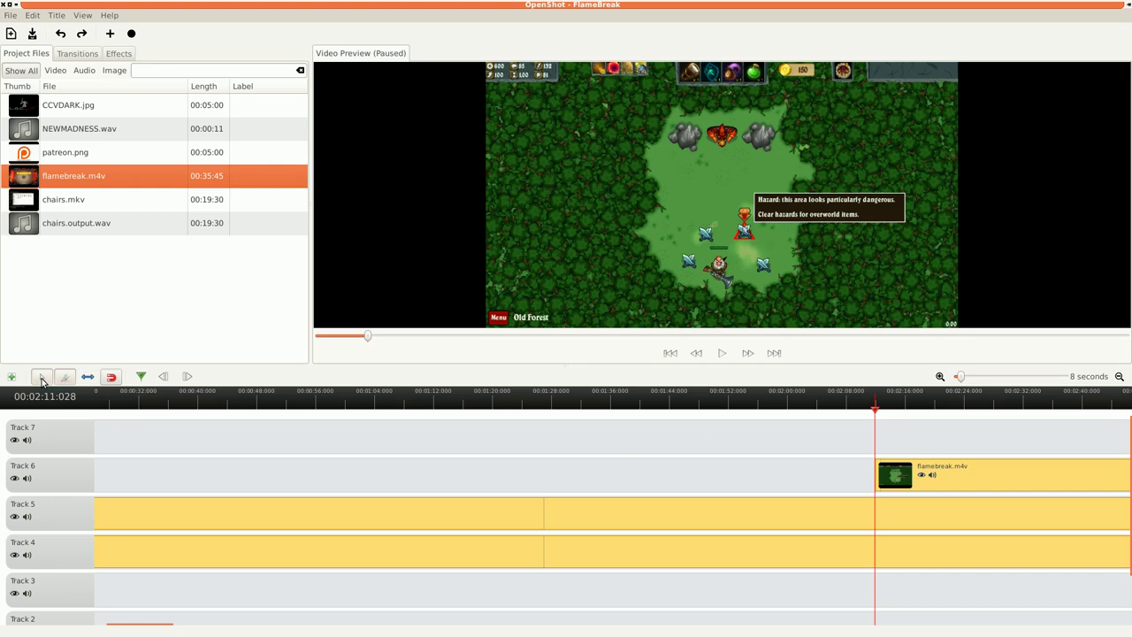
drag(1066, 470, 196, 460)
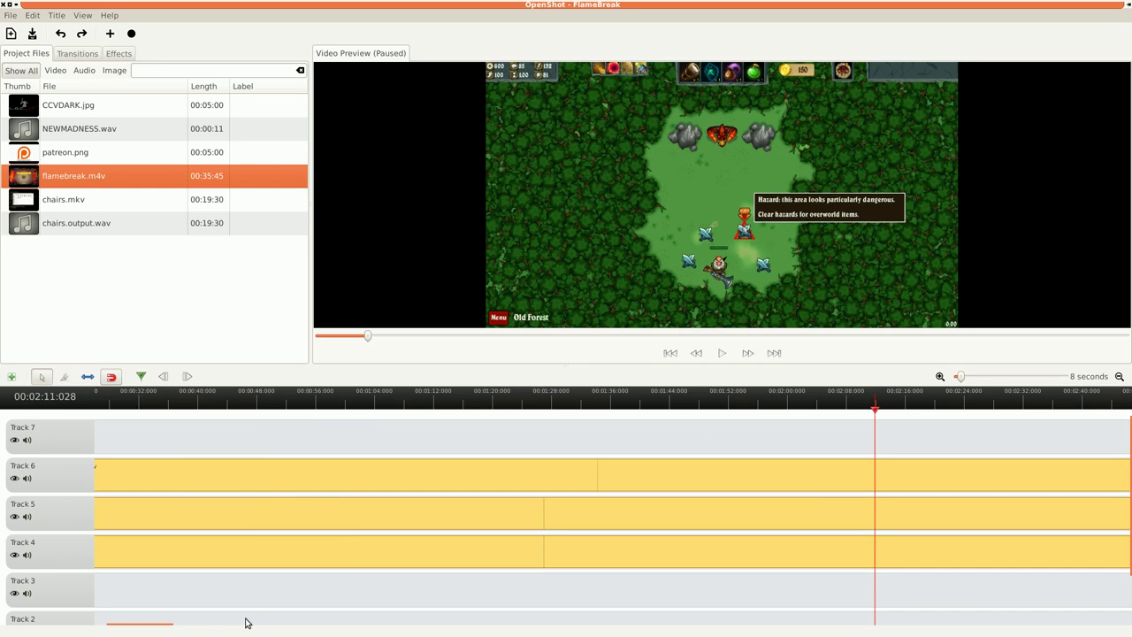
Step: Split a short sliver off the start of the flamebreak.m4v clip on Track 6 at about 14 seconds
drag(215, 628, 189, 630)
click(165, 408)
drag(165, 408, 198, 414)
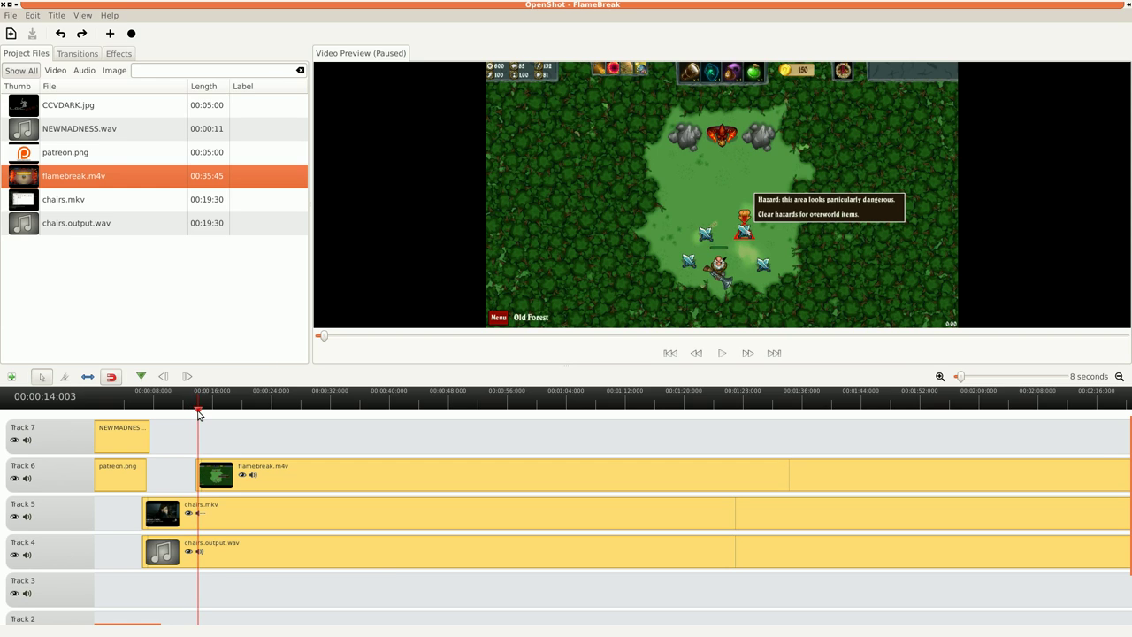
click(64, 376)
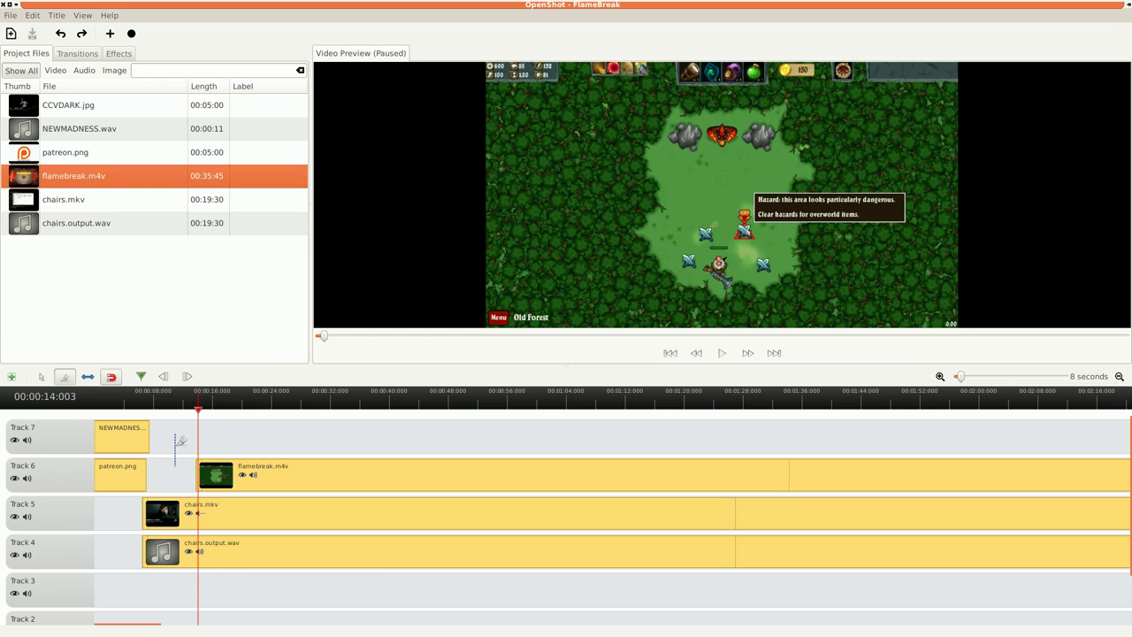
click(203, 462)
click(41, 376)
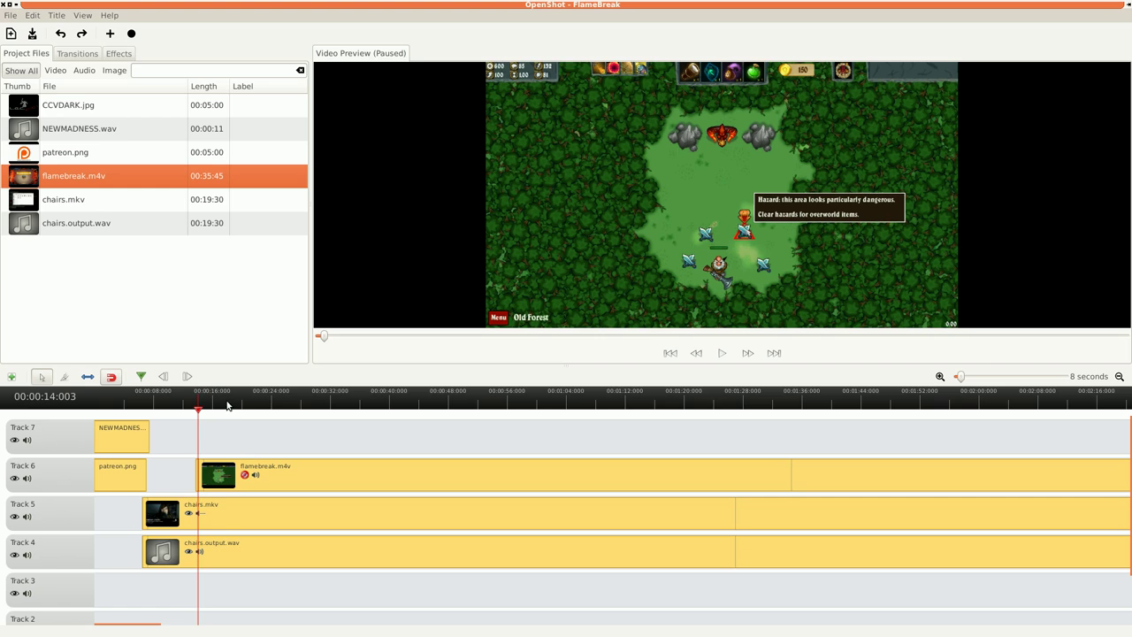
Step: Scrub to where the chairs rating slide appears and split flamebreak.m4v on Track 6 at about 58 seconds
click(227, 405)
drag(228, 405, 523, 420)
click(64, 377)
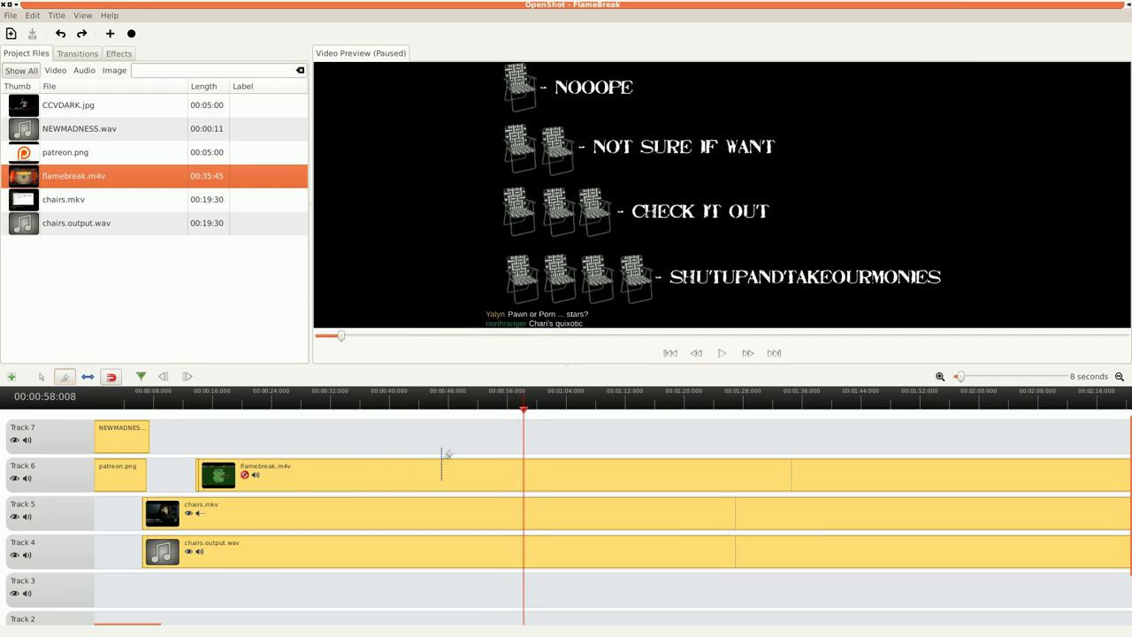
click(525, 461)
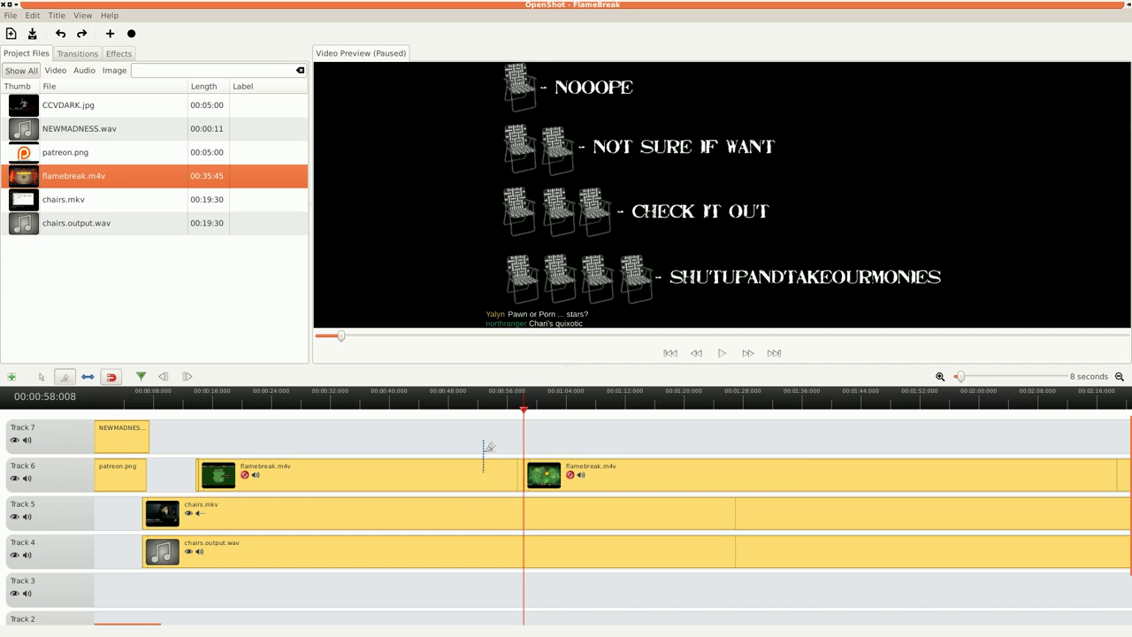
Step: Split a short sliver off the end of the first long flamebreak.m4v section, just before the 58-second cut
click(517, 409)
drag(517, 409, 523, 409)
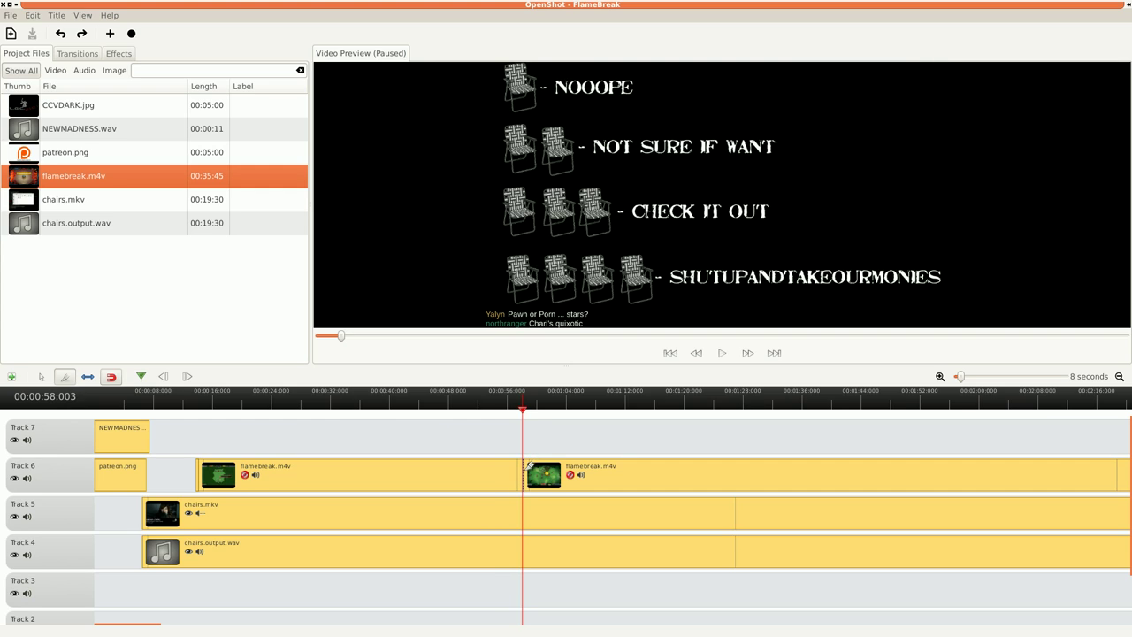
click(518, 404)
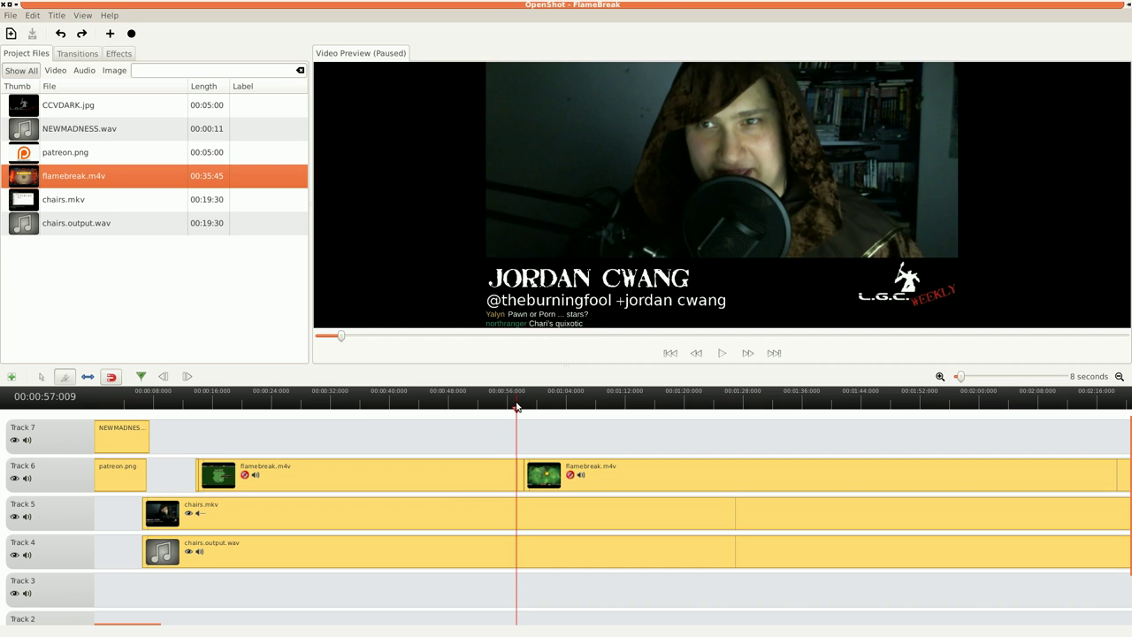
drag(518, 404, 521, 405)
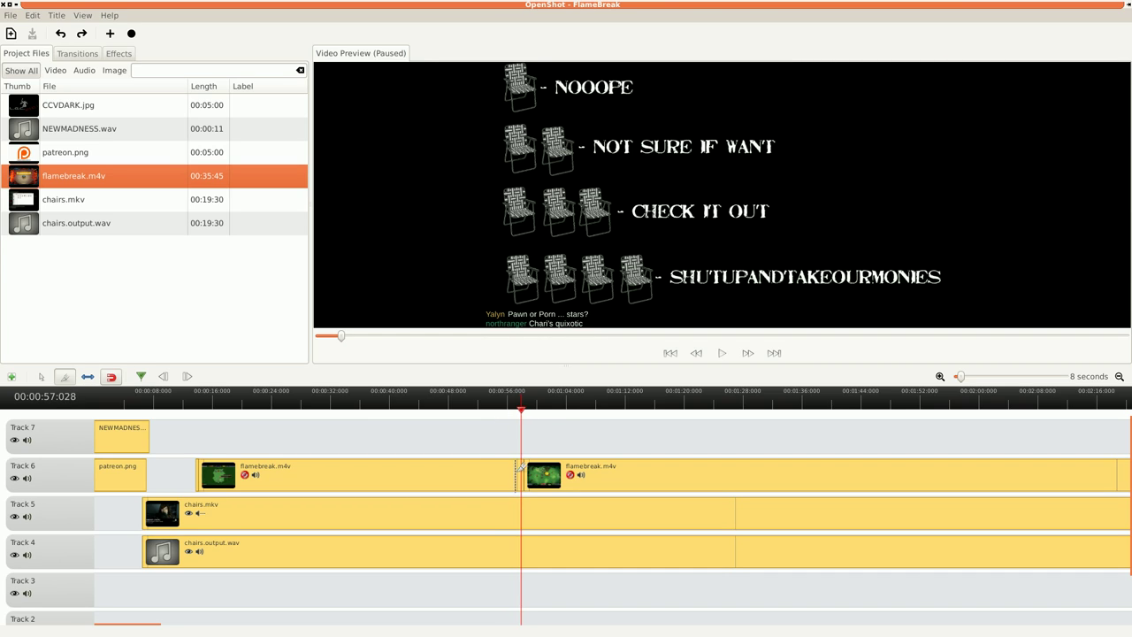
click(518, 473)
Step: Move the leftover flamebreak.m4v clip after the cut from Track 6 down to Track 3, starting at about 1:09
click(496, 404)
click(41, 376)
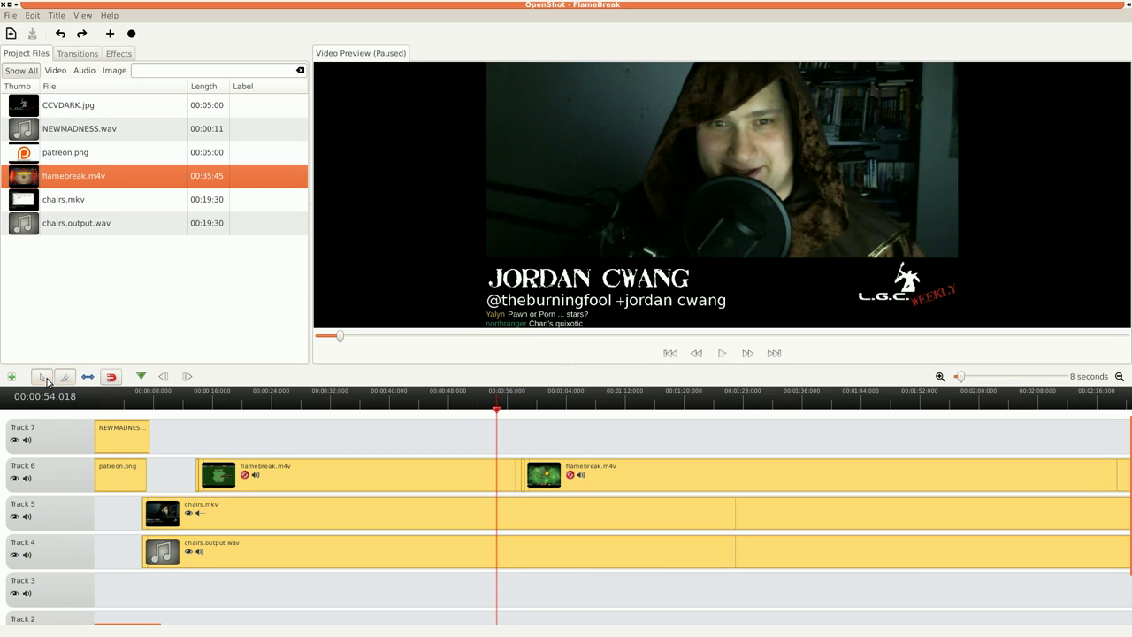
drag(609, 478, 706, 594)
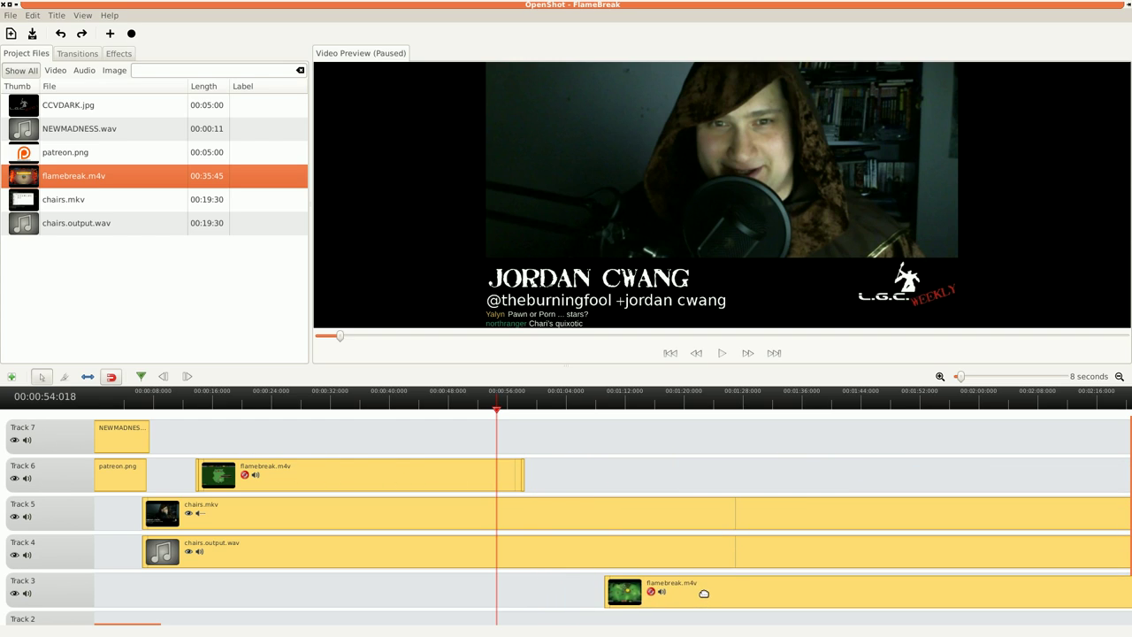
Step: Apply the Left to Center animation to the short opening sliver of flamebreak.m4v on Track 6
right_click(198, 478)
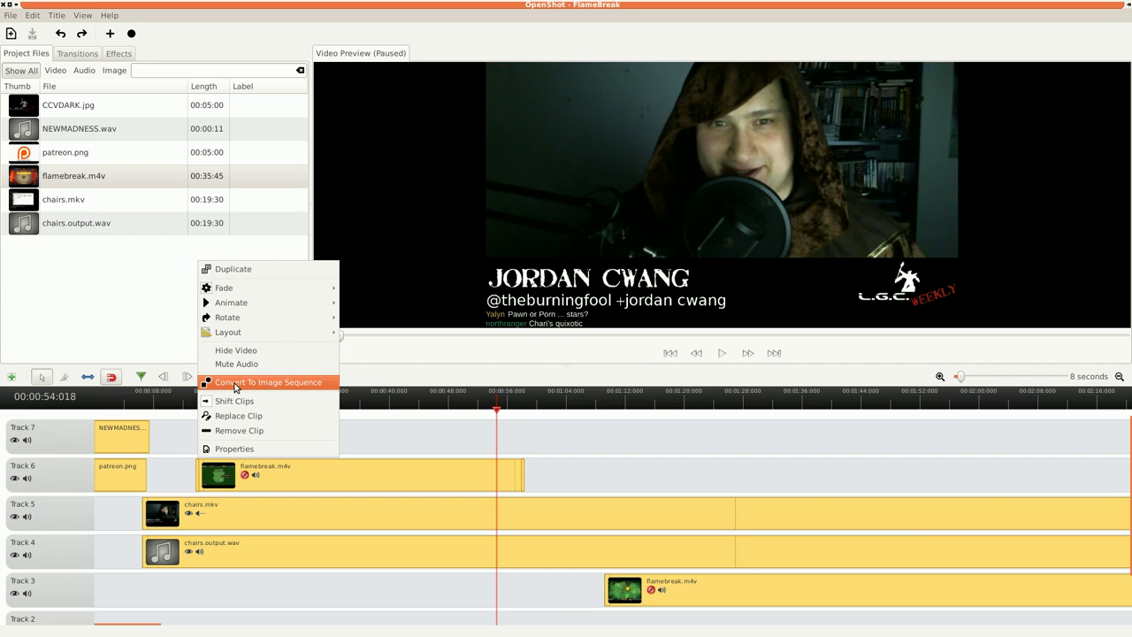
mouse_move(241, 303)
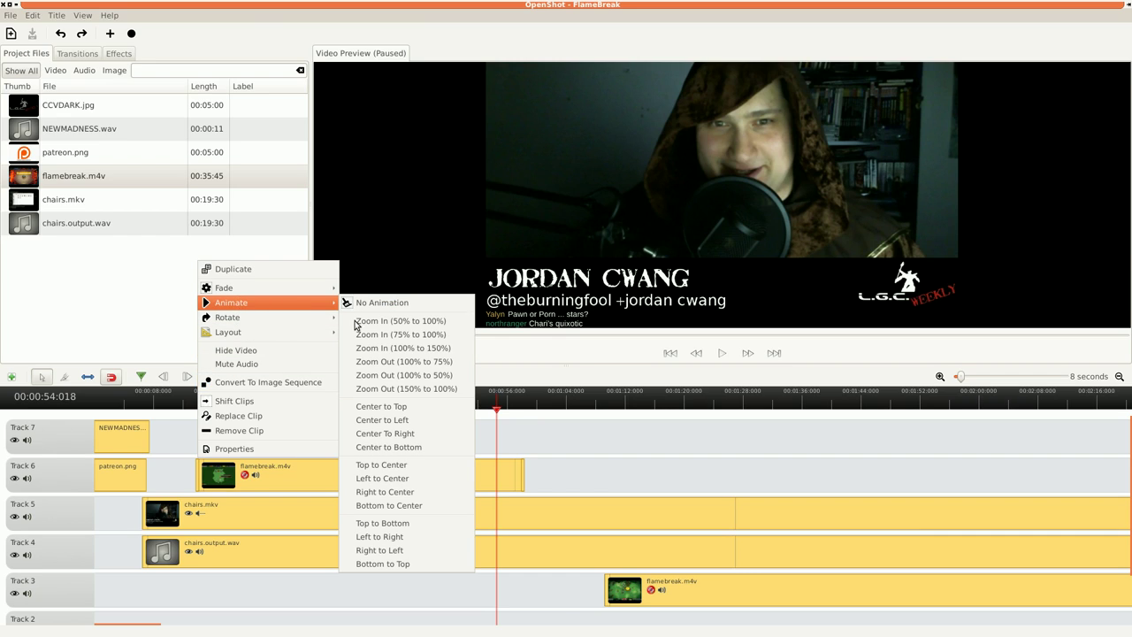
click(413, 478)
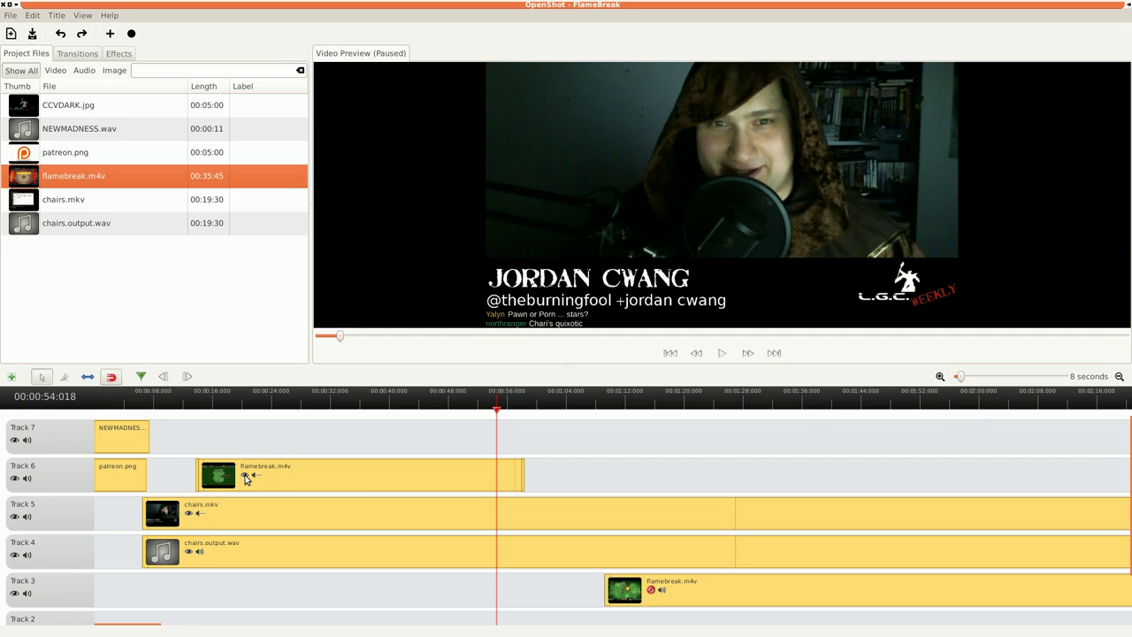
Step: Turn off Hide Video for the short closing sliver of flamebreak.m4v on Track 6
right_click(198, 478)
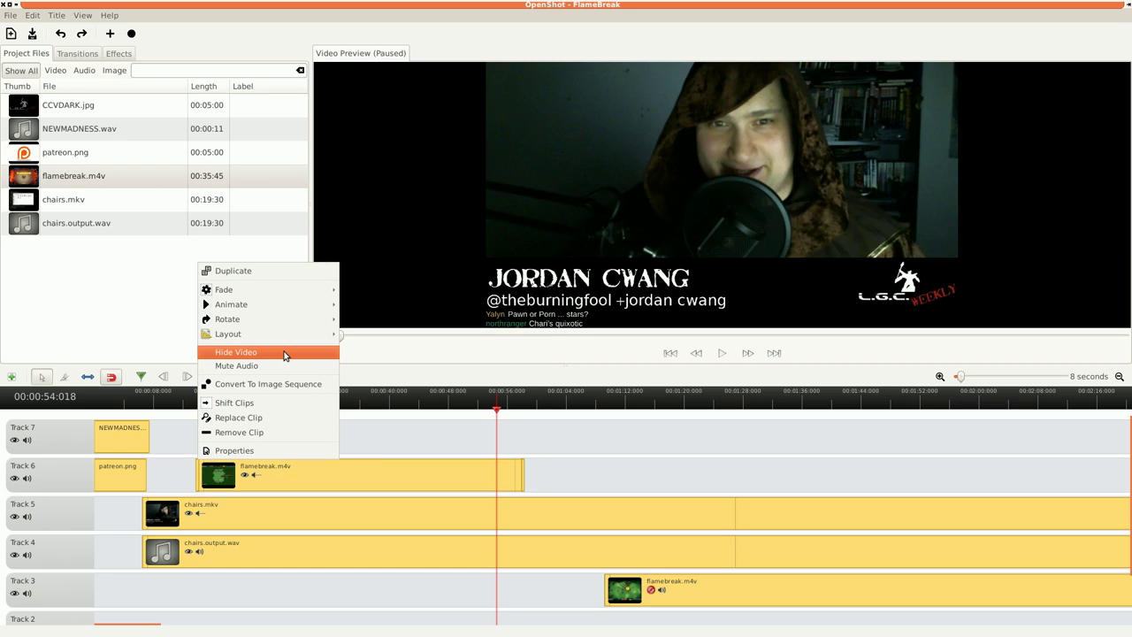
click(523, 483)
right_click(523, 483)
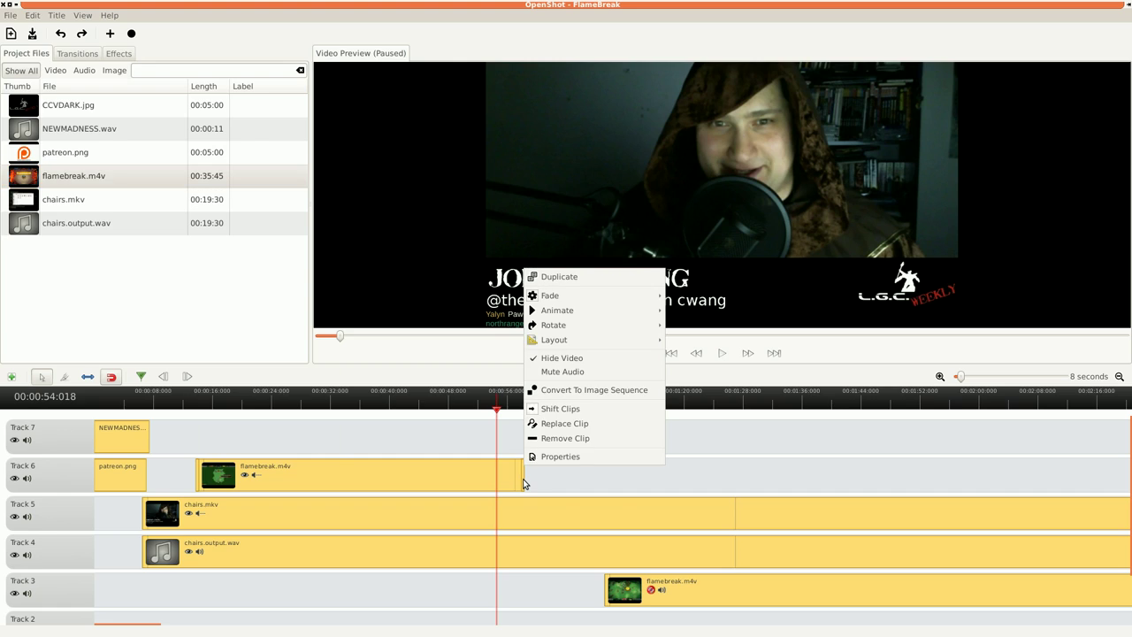
click(583, 359)
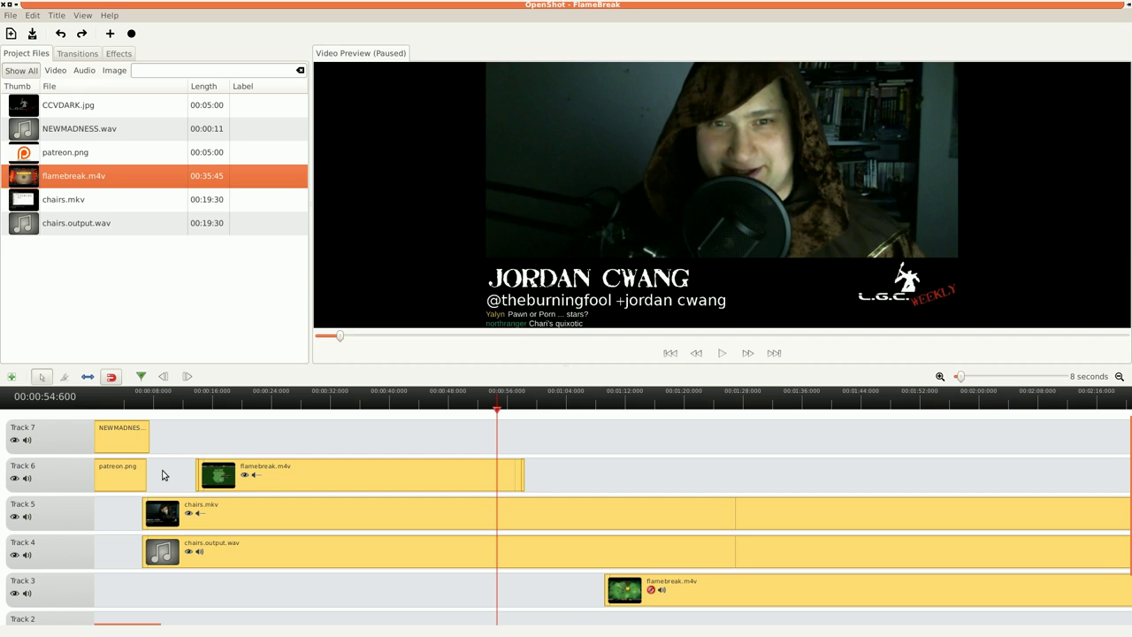
Step: Apply the Center To Right animation to the short closing sliver of flamebreak.m4v on Track 6
right_click(523, 478)
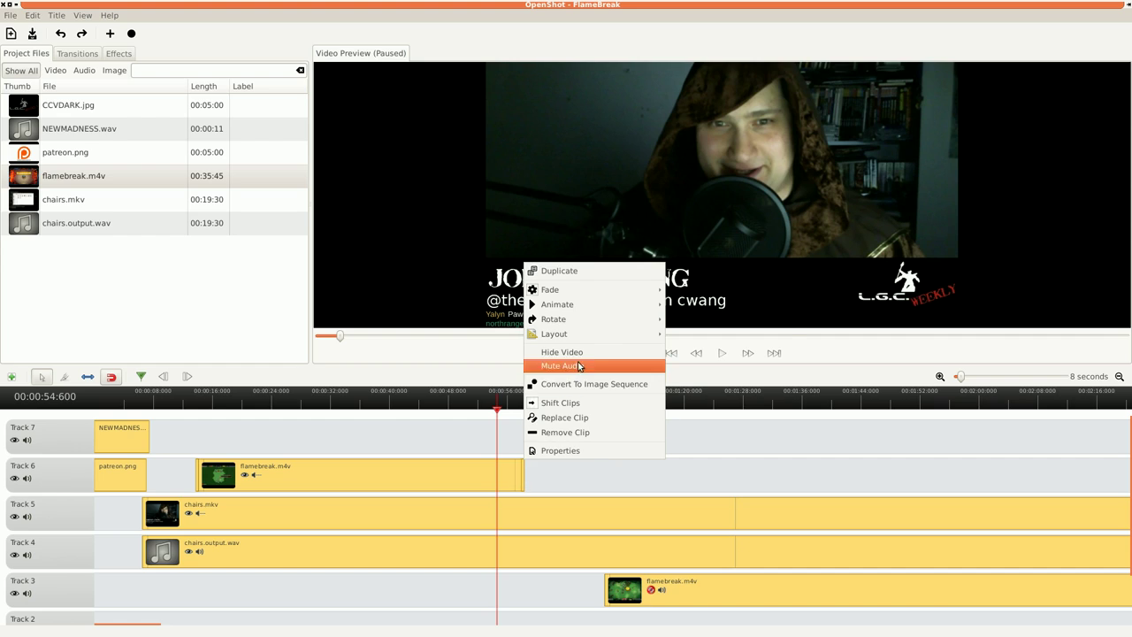
mouse_move(589, 335)
mouse_move(591, 304)
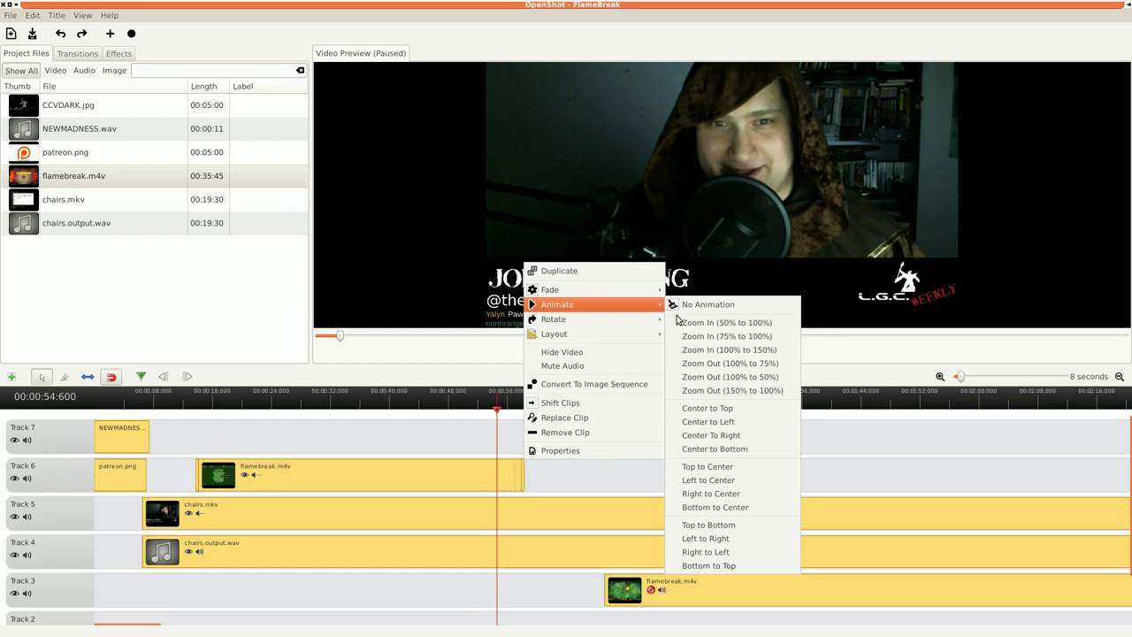
click(735, 435)
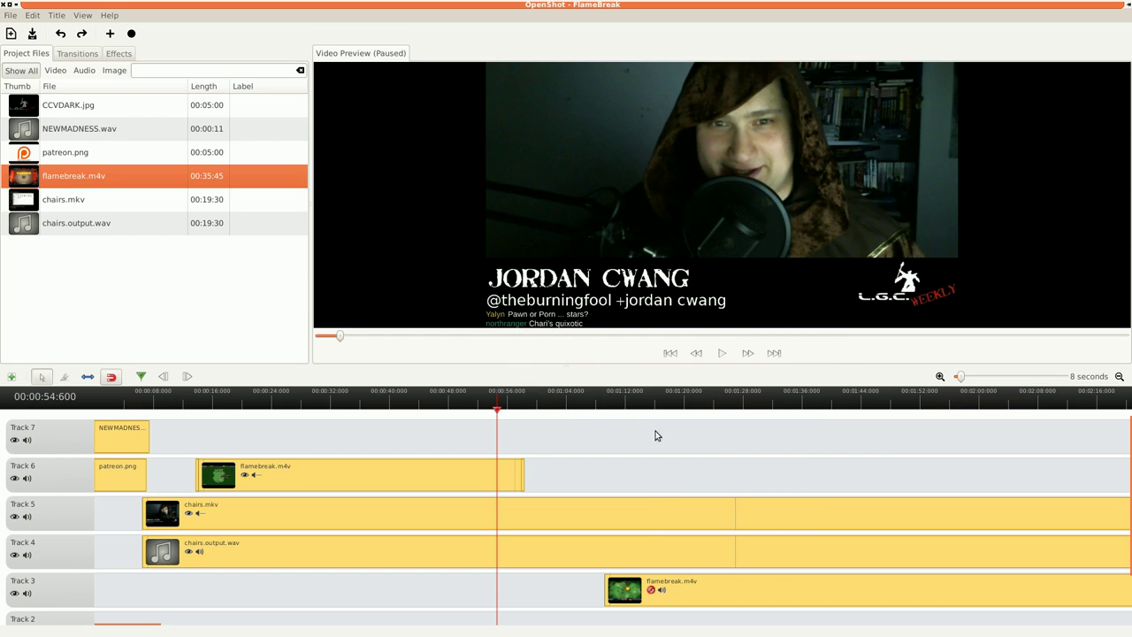
Step: Move the flamebreak.m4v clip on Track 3 so that it starts at about 1:30
click(482, 405)
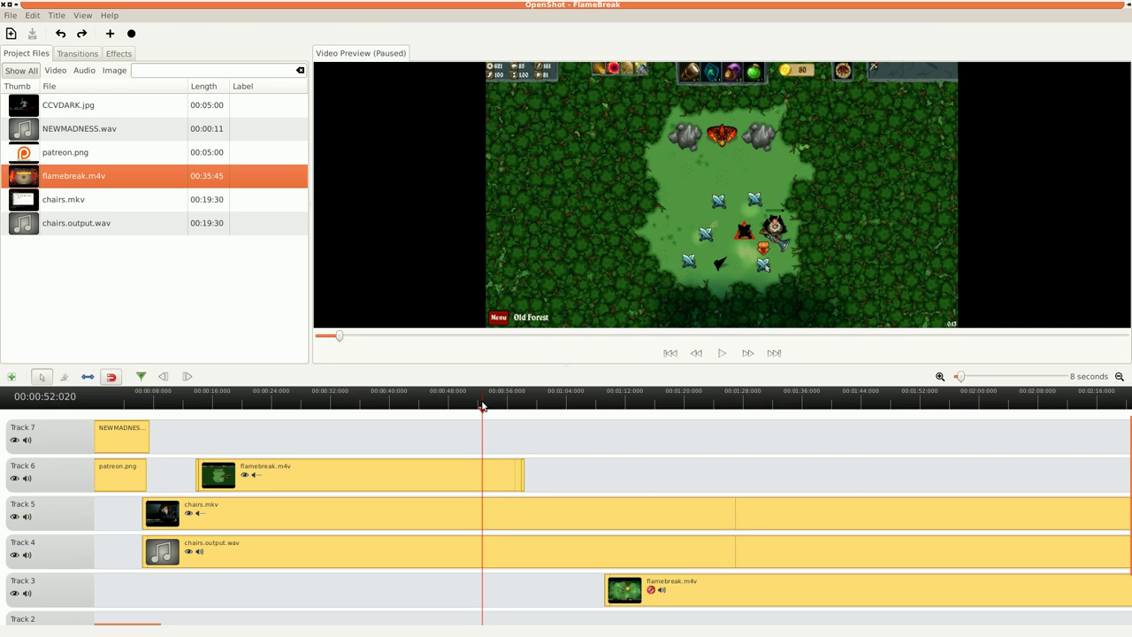
drag(485, 404, 520, 406)
drag(521, 406, 528, 407)
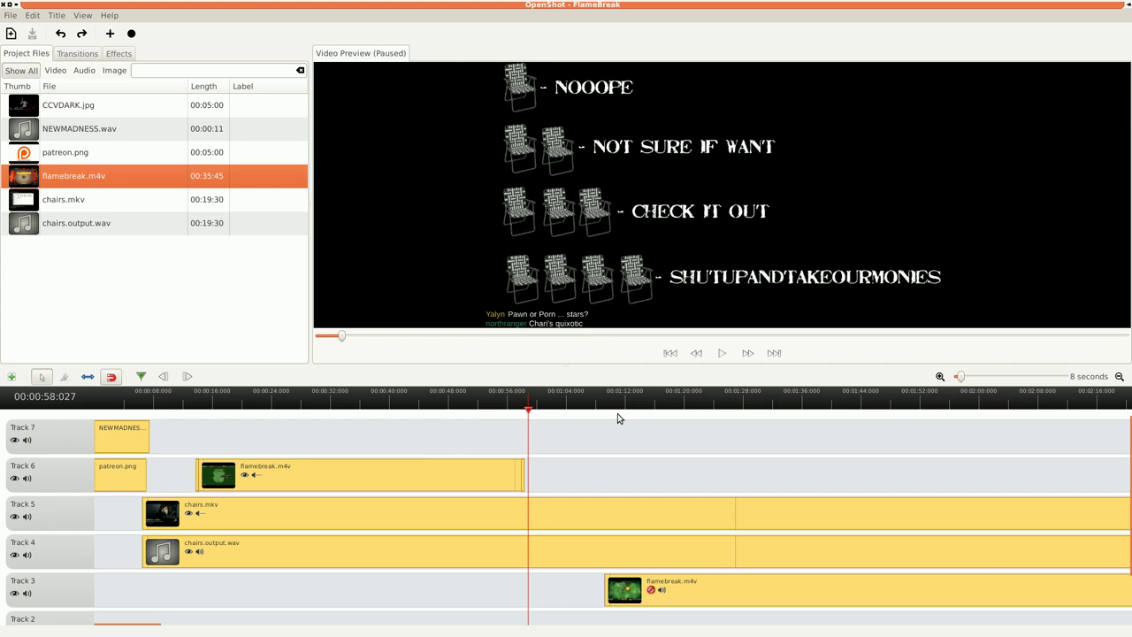
scroll(554, 500, down, 1)
click(555, 408)
drag(556, 408, 603, 409)
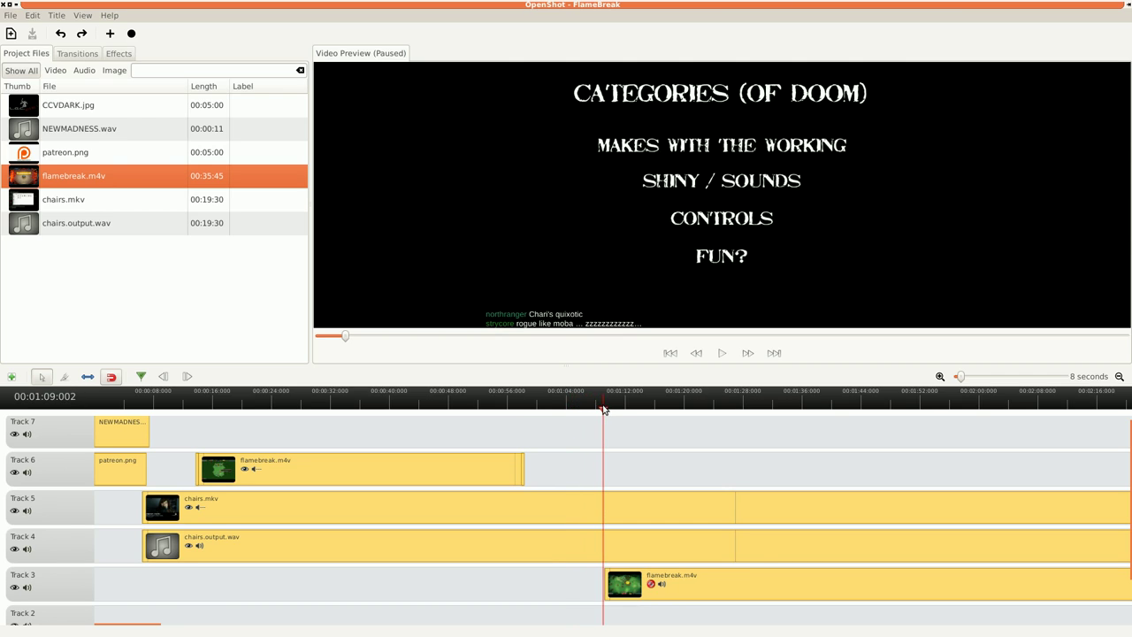
drag(743, 584, 894, 586)
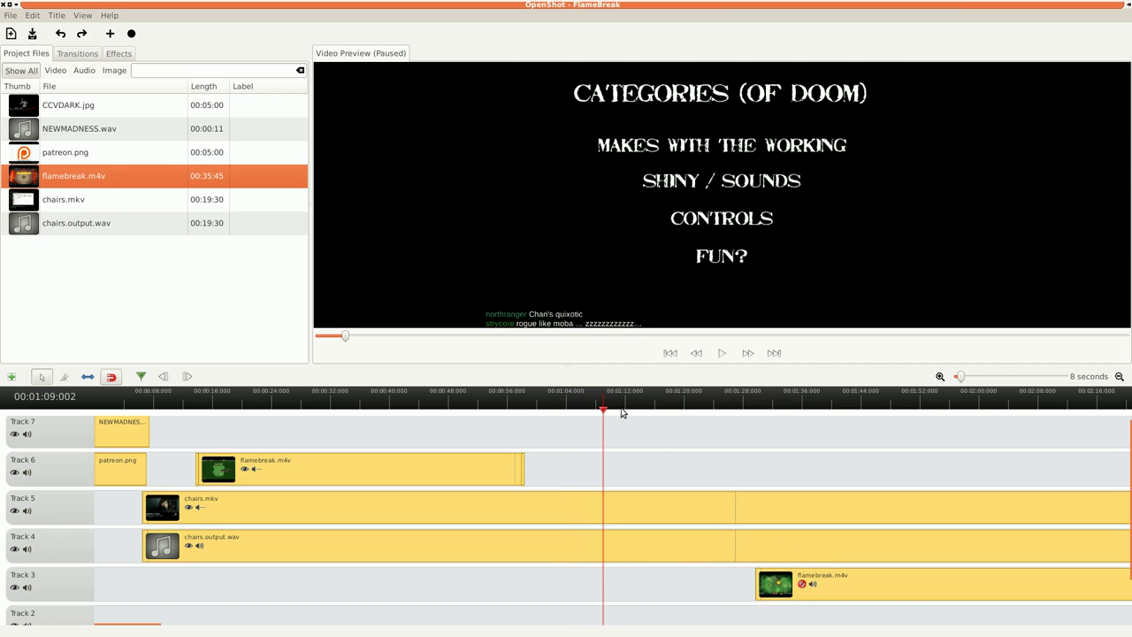
Step: Split chairs.mkv on Track 5 at 00:01:17:016 and again at 00:01:17:028 to isolate a short sliver, and save the project
drag(624, 410, 666, 412)
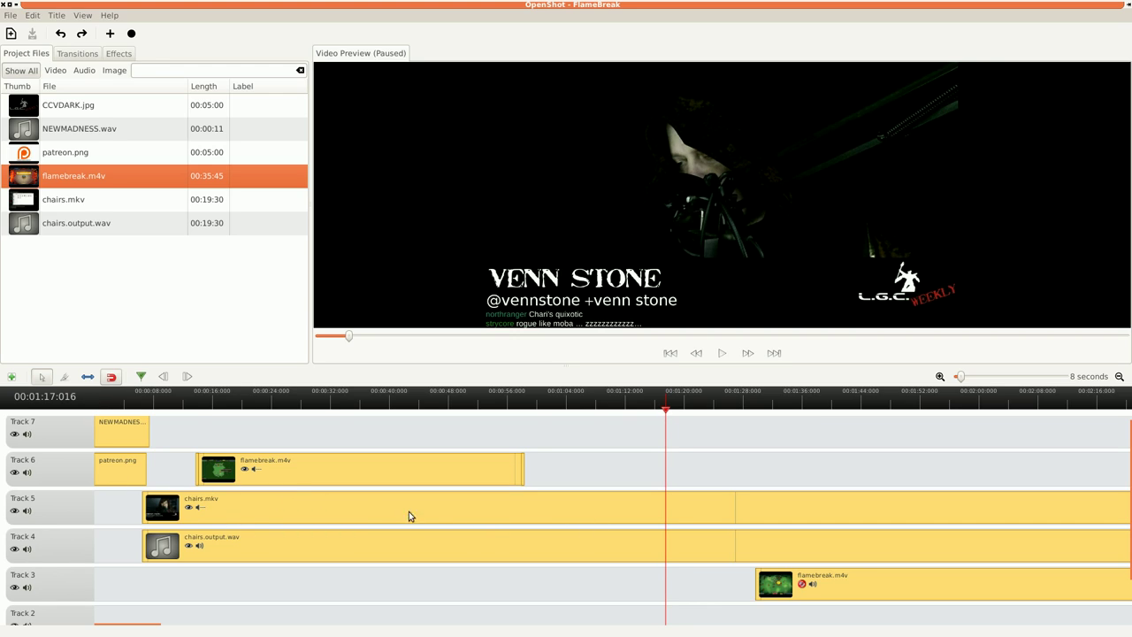
click(62, 379)
click(668, 495)
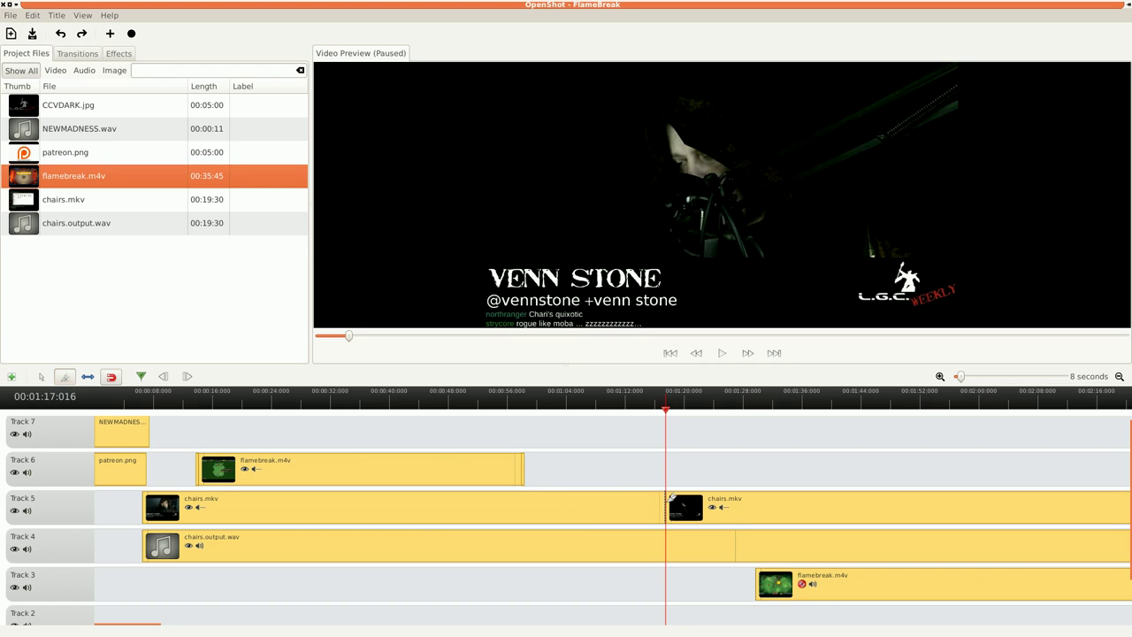
key(ctrl+s)
drag(667, 408, 668, 409)
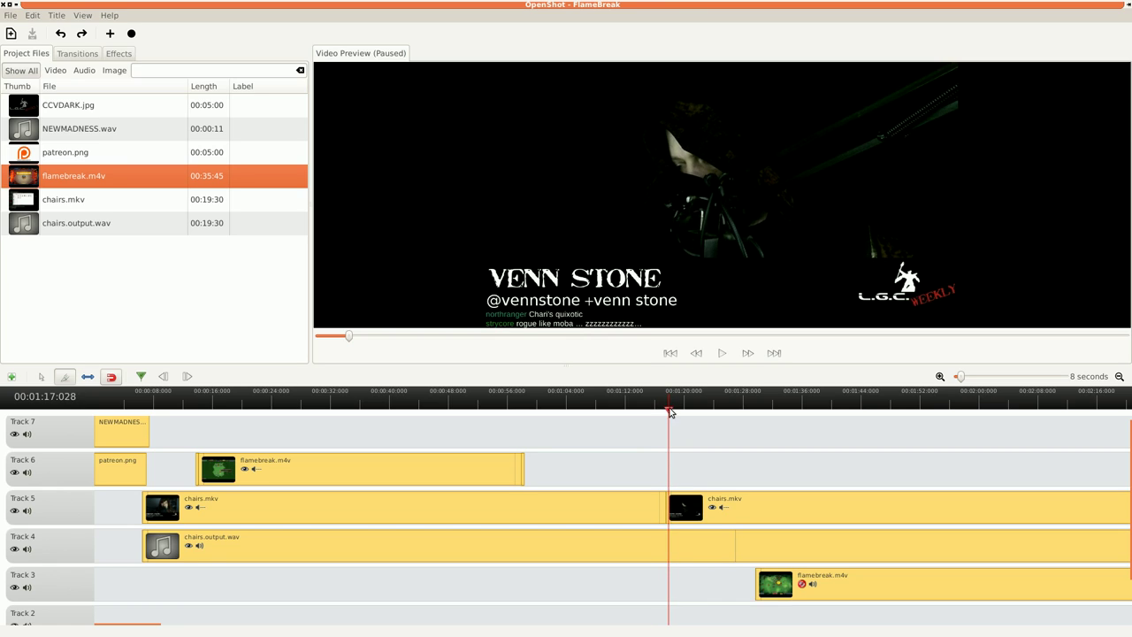
drag(670, 497, 674, 496)
key(ctrl+s)
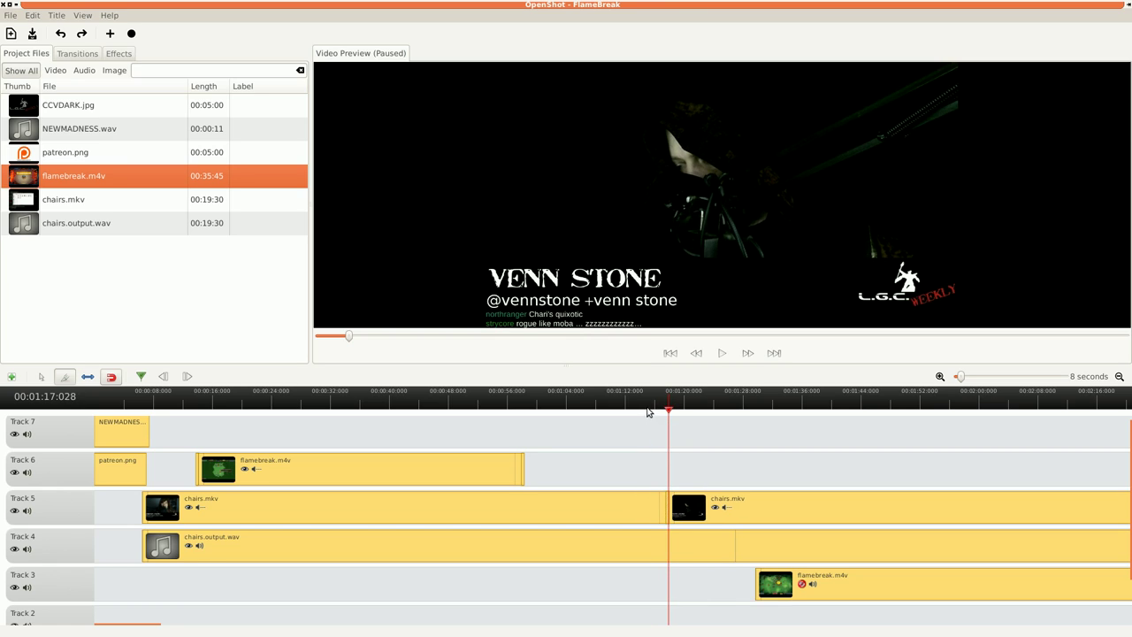
Step: For the short chairs.mkv sliver at about 1:17 on Track 5, set the End of Clip layout height and width to 30%
click(652, 402)
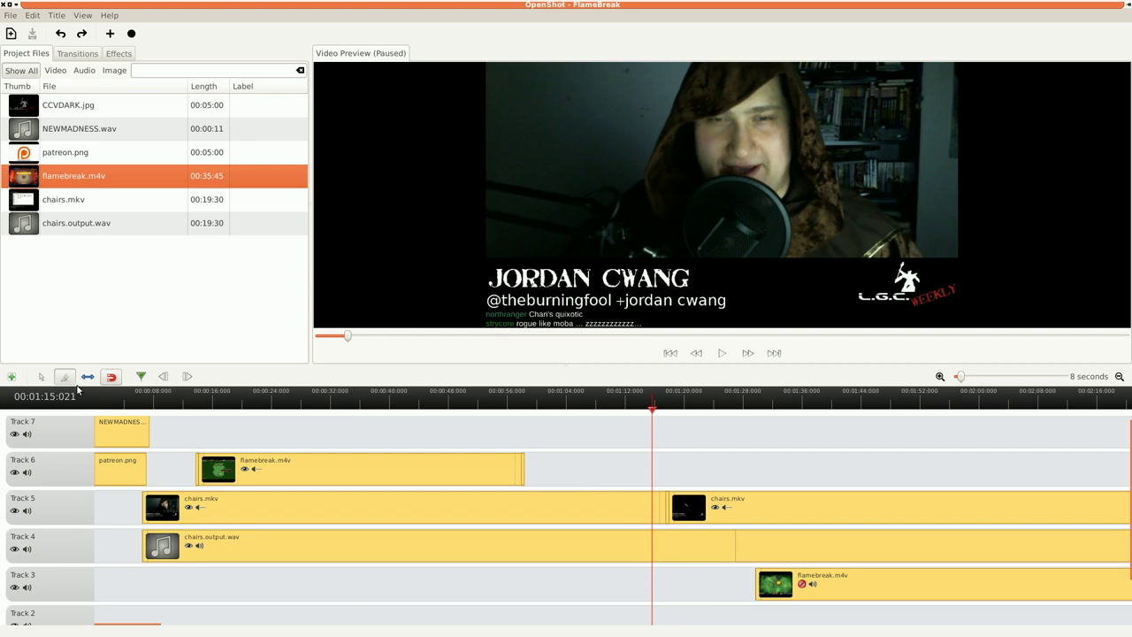
click(40, 377)
right_click(669, 507)
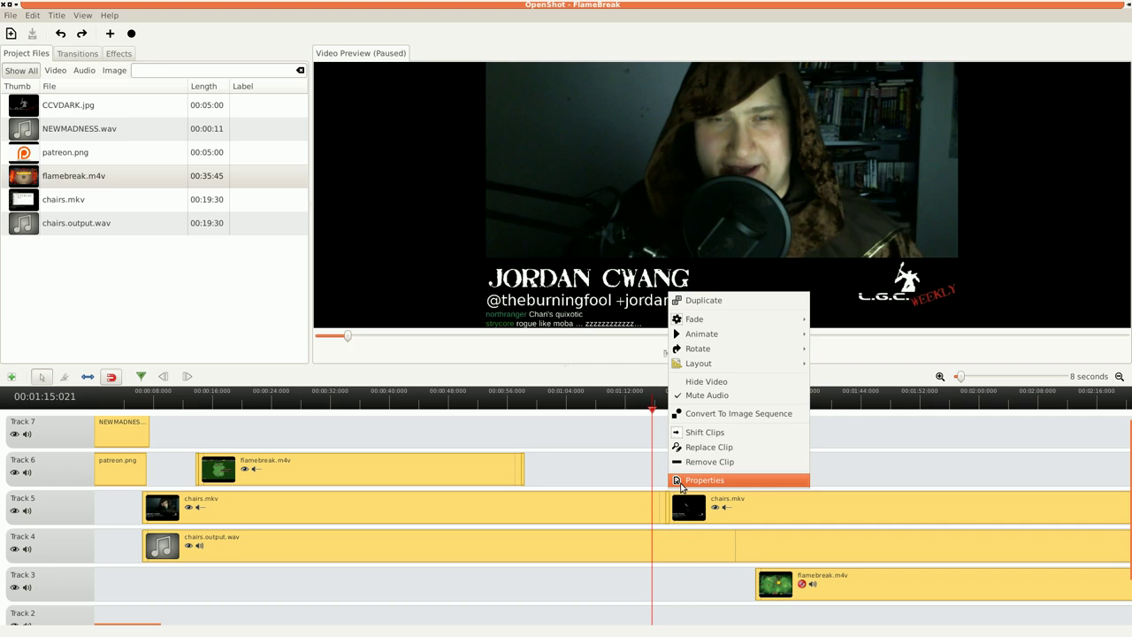
click(681, 483)
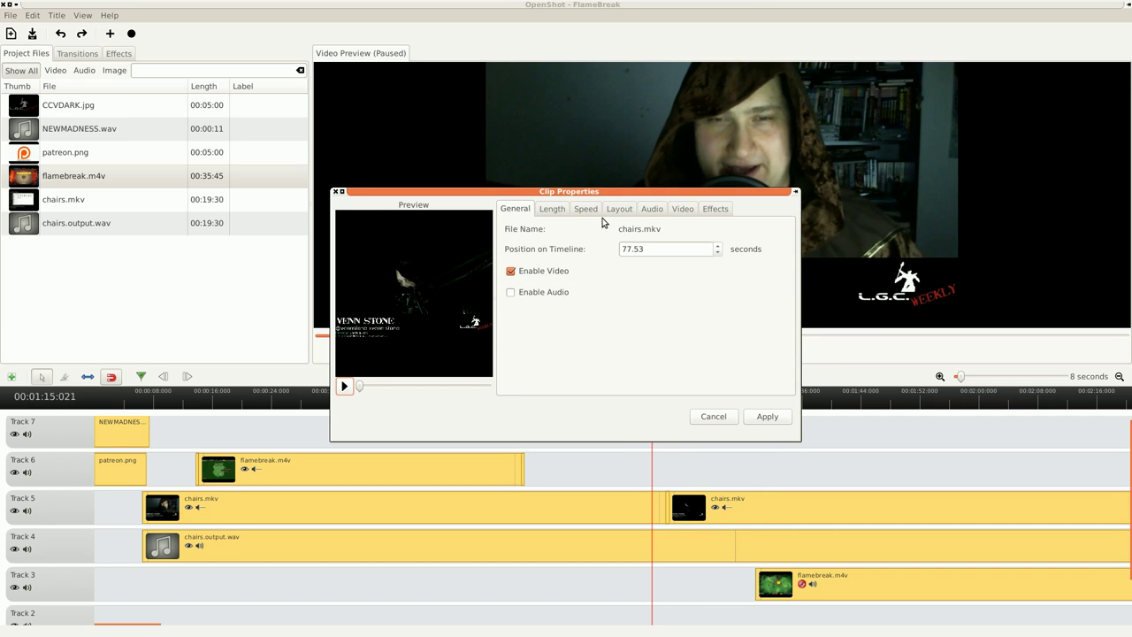
click(620, 210)
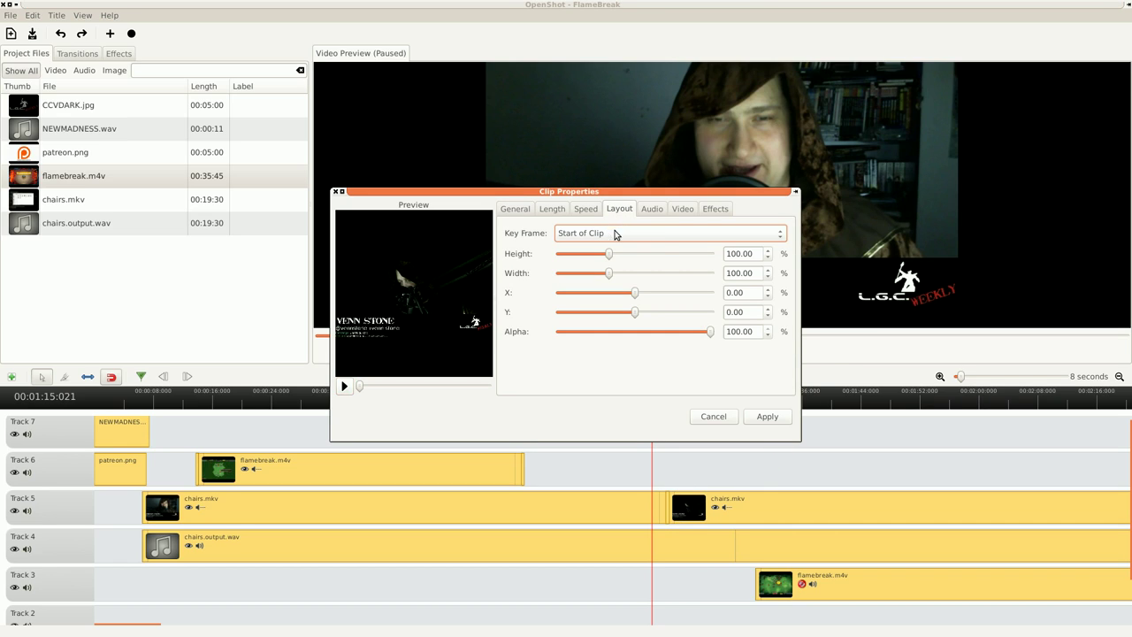
click(668, 235)
click(669, 251)
drag(751, 251, 715, 254)
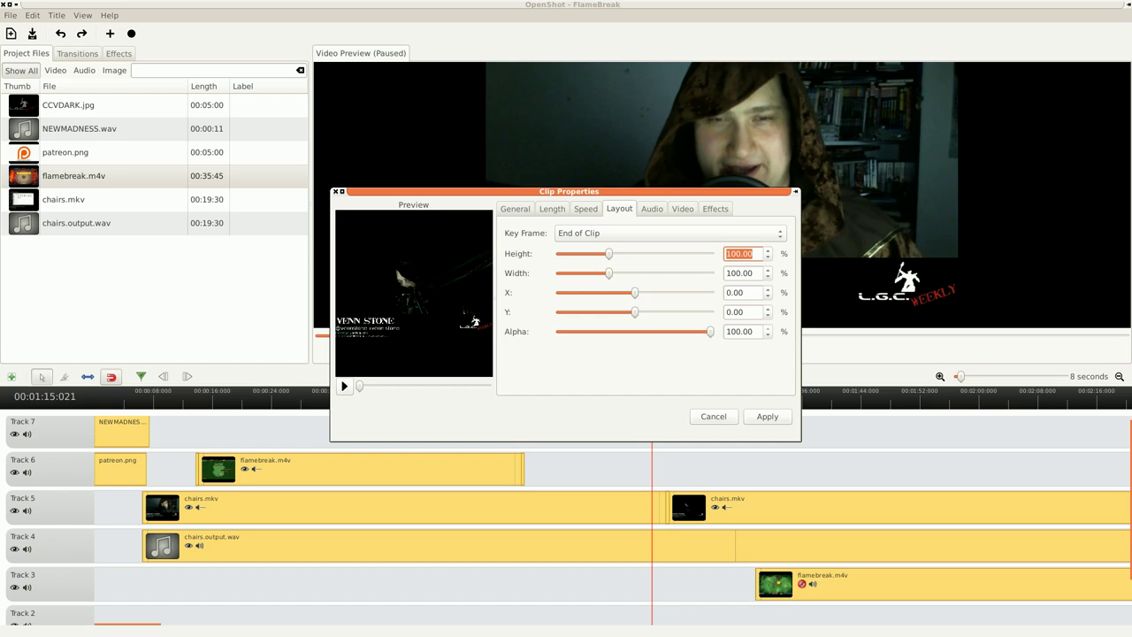
key(ctrl+s)
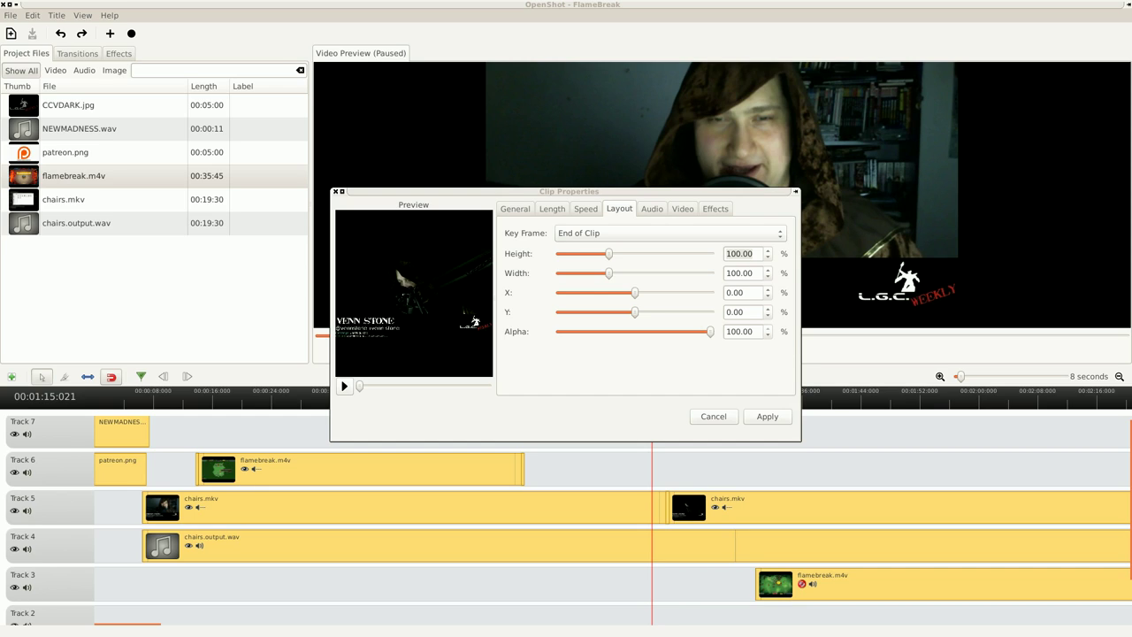
drag(761, 254, 726, 253)
text(30)
key(Tab)
text(30)
key(Tab)
Step: Set the sliver's End of Clip layout to X 70%, Y 72% and Alpha 85%, and apply the properties
text(70)
key(Tab)
text(73)
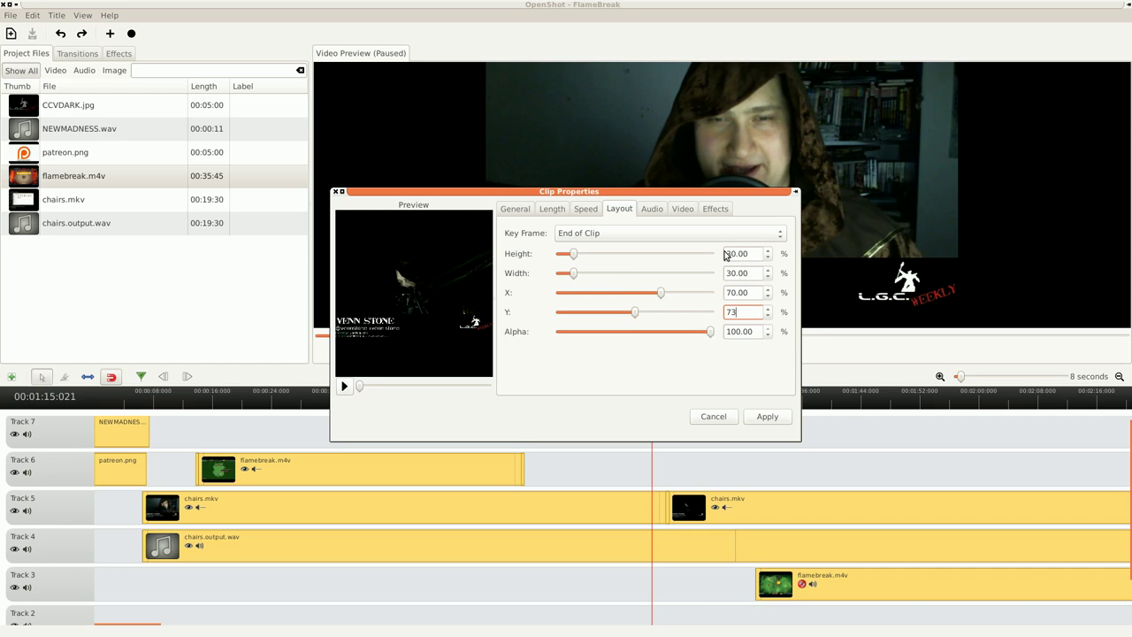
key(BackSpace)
text(2)
key(Tab)
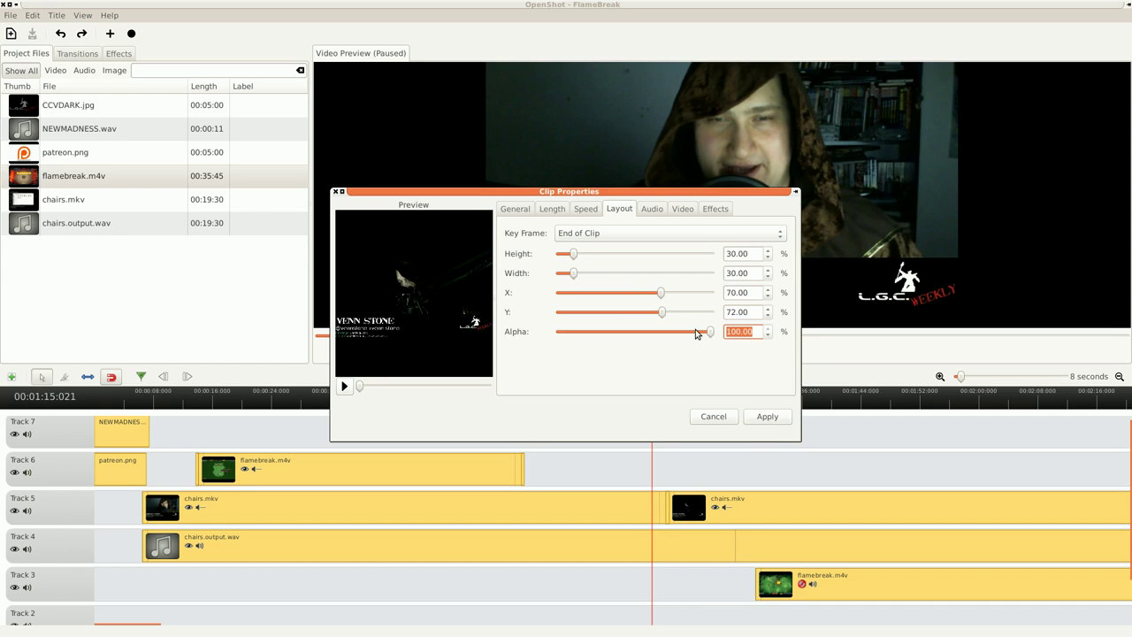
text(85)
key(Tab)
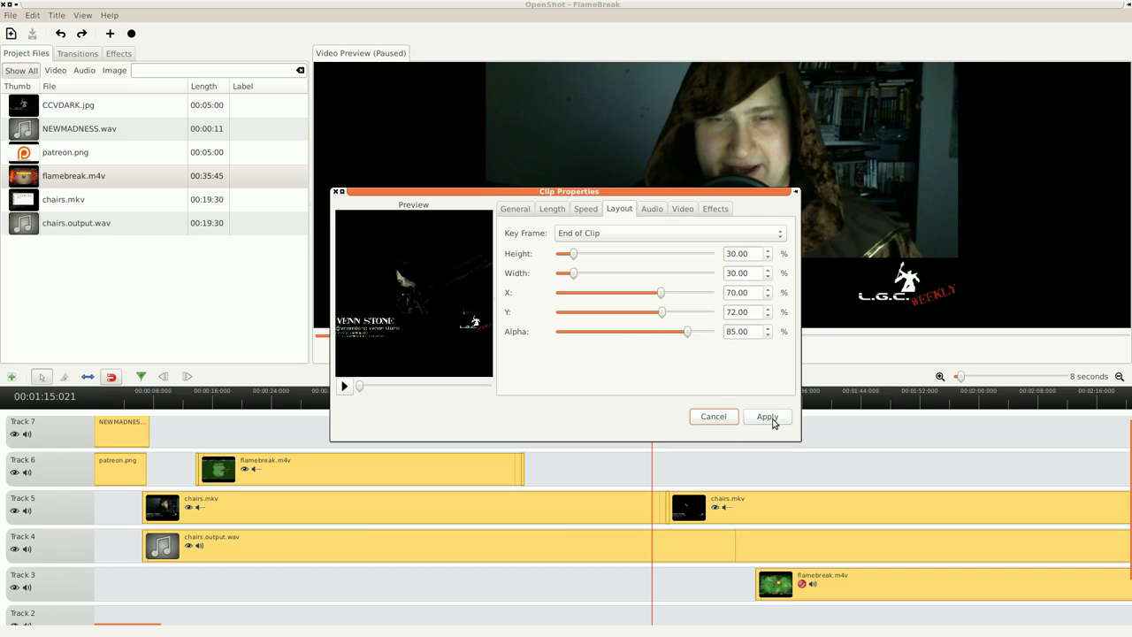
click(768, 417)
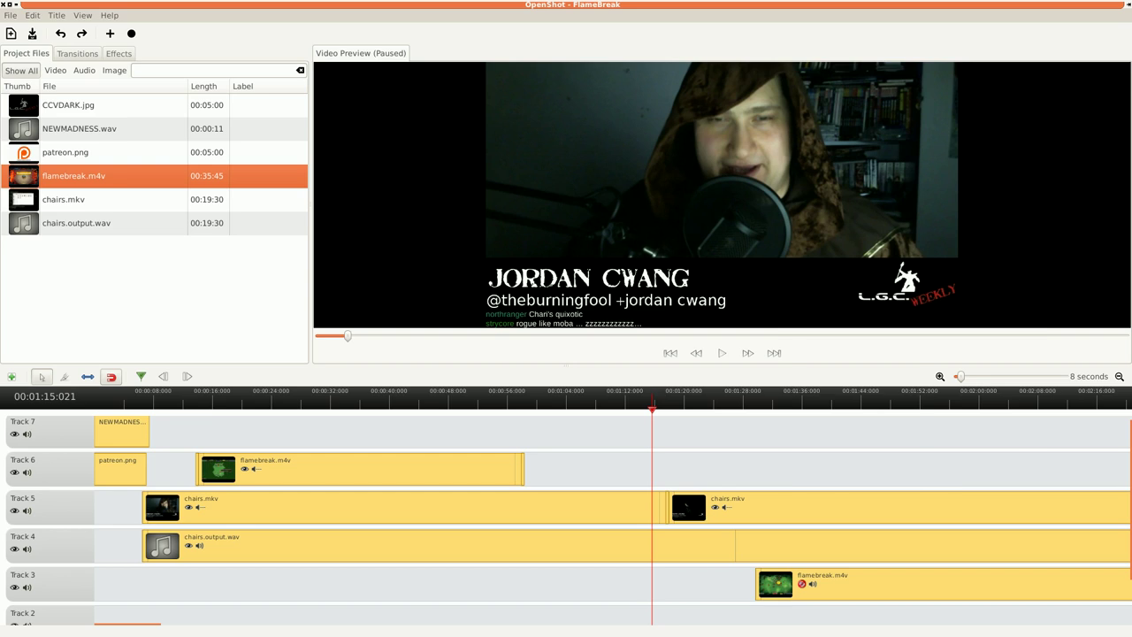
Step: For the long chairs.mkv clip after the sliver, set the Start of Clip layout to height and width 30%, X 70%, Y 72%, Alpha 85%
right_click(778, 493)
click(822, 482)
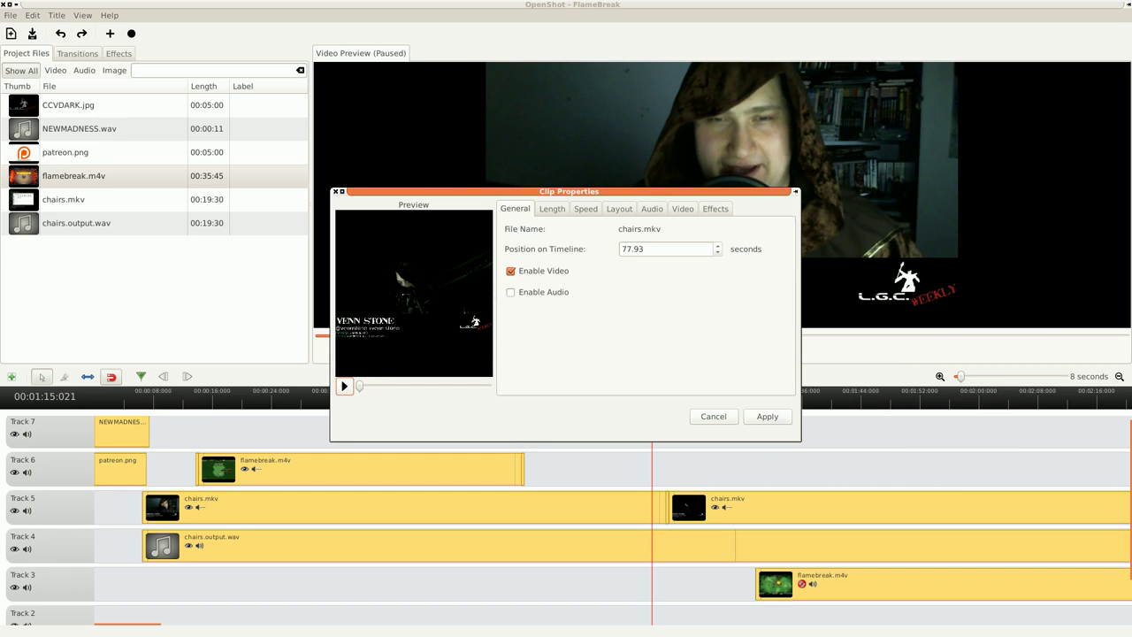
click(619, 208)
drag(753, 253, 723, 253)
text(30)
key(Tab)
key(Tab)
text(30)
key(Tab)
key(Tab)
text(70)
key(Tab)
key(Tab)
text(72)
key(Tab)
key(Tab)
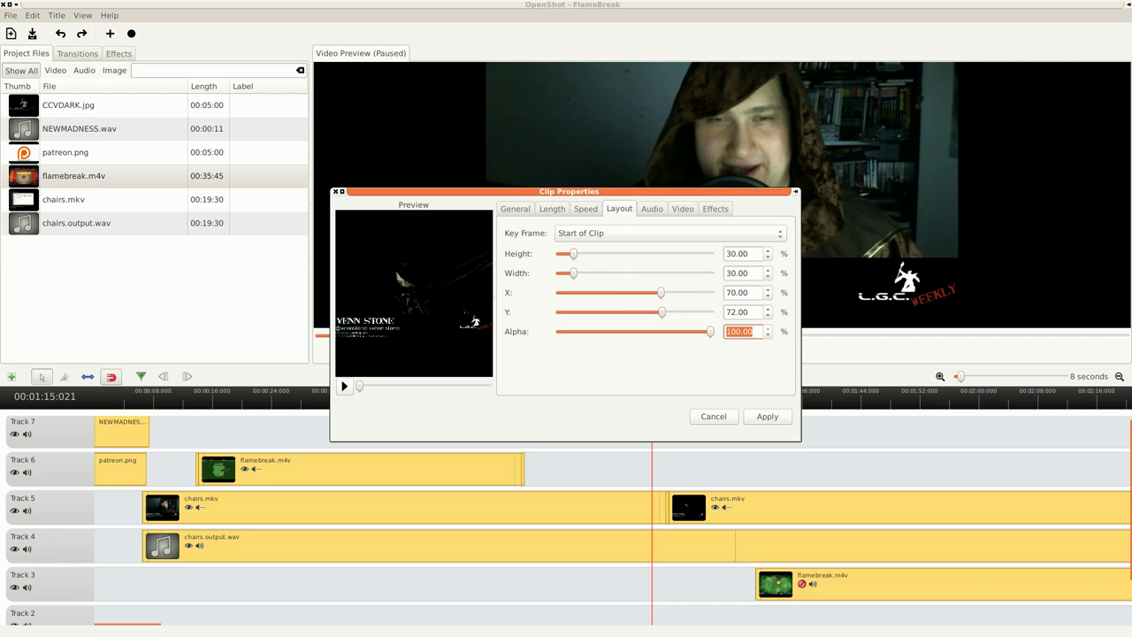
text(85)
key(Tab)
Step: Give the long chairs.mkv clip's End of Clip key frame height and width 30%, X 70%, Y 72%, Alpha 85%, and apply
click(669, 232)
click(669, 250)
key(Tab)
text(30)
key(Tab)
key(Tab)
text(30)
key(Tab)
key(Tab)
text(70)
key(Tab)
text(72)
key(Tab)
text(84)
key(BackSpace)
text(5)
key(Tab)
key(Tab)
key(Return)
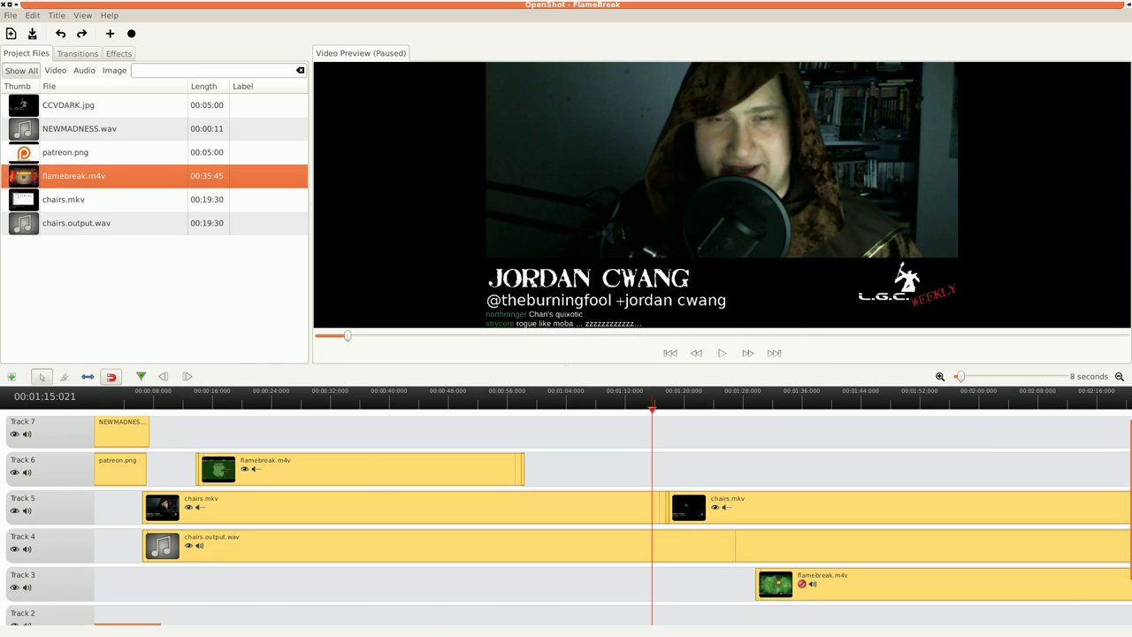
Step: Move flamebreak.m4v on Track 3 to start at about 1:17, make its video visible and mute its audio
drag(840, 584, 729, 585)
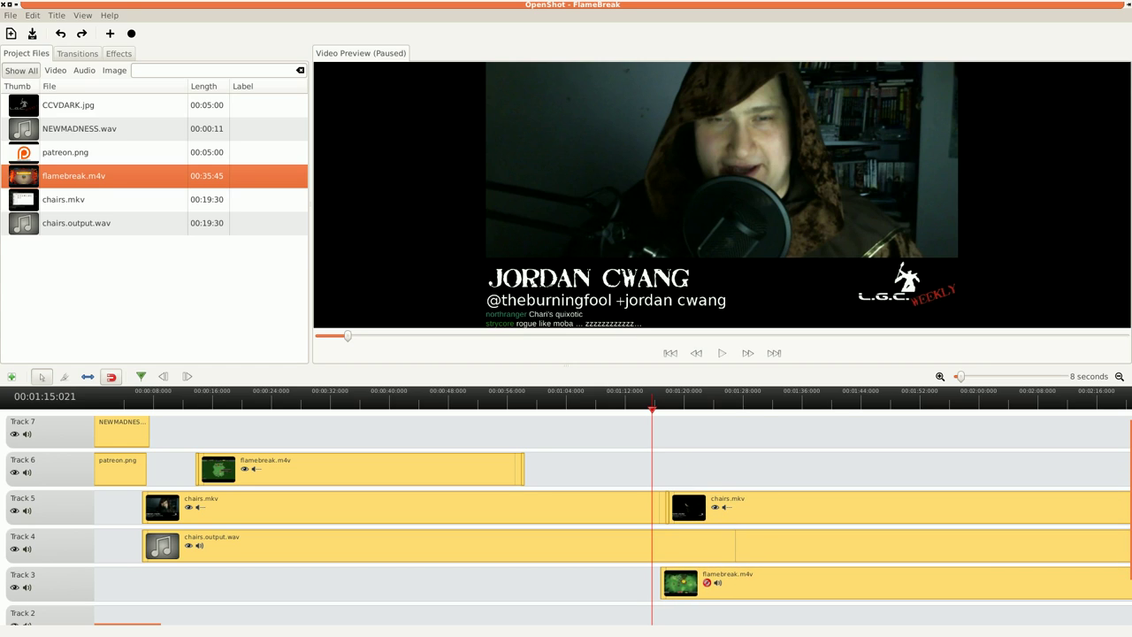
drag(729, 585, 729, 587)
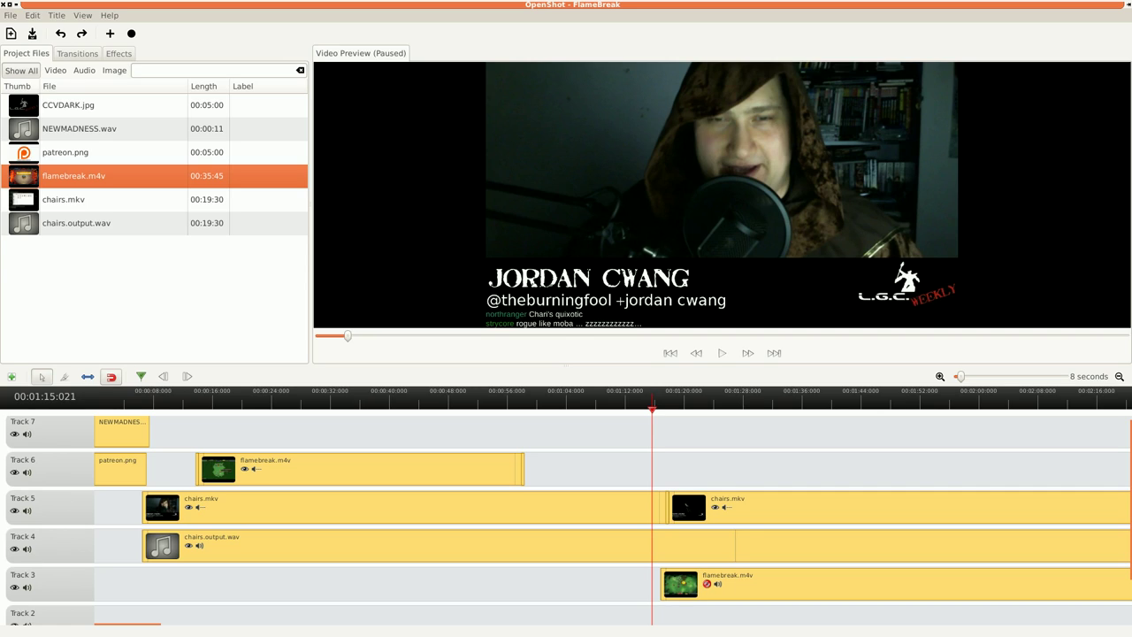
click(707, 584)
click(722, 352)
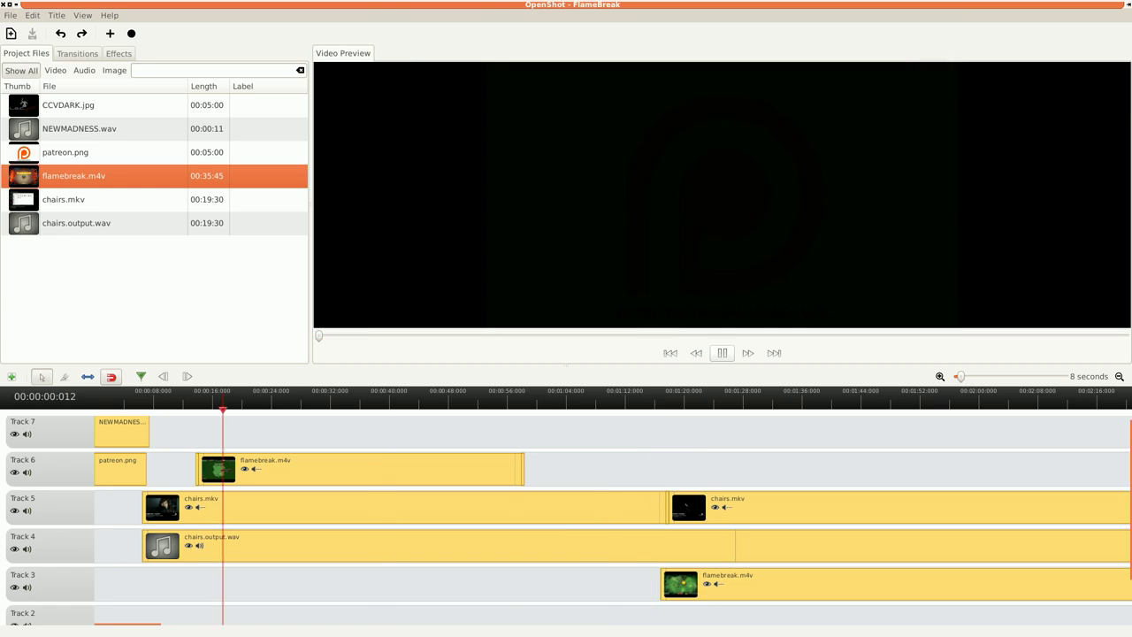
key(space)
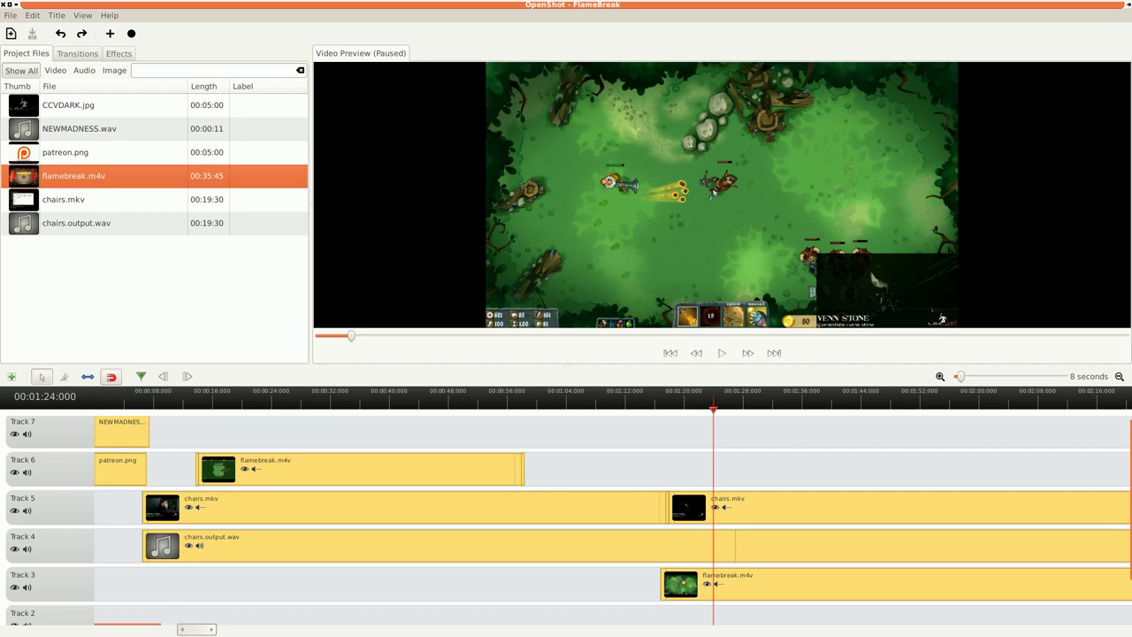
Step: Split the chairs.mkv clip on Track 5 near its end, at 00:18:22:001
drag(196, 629, 687, 629)
click(636, 398)
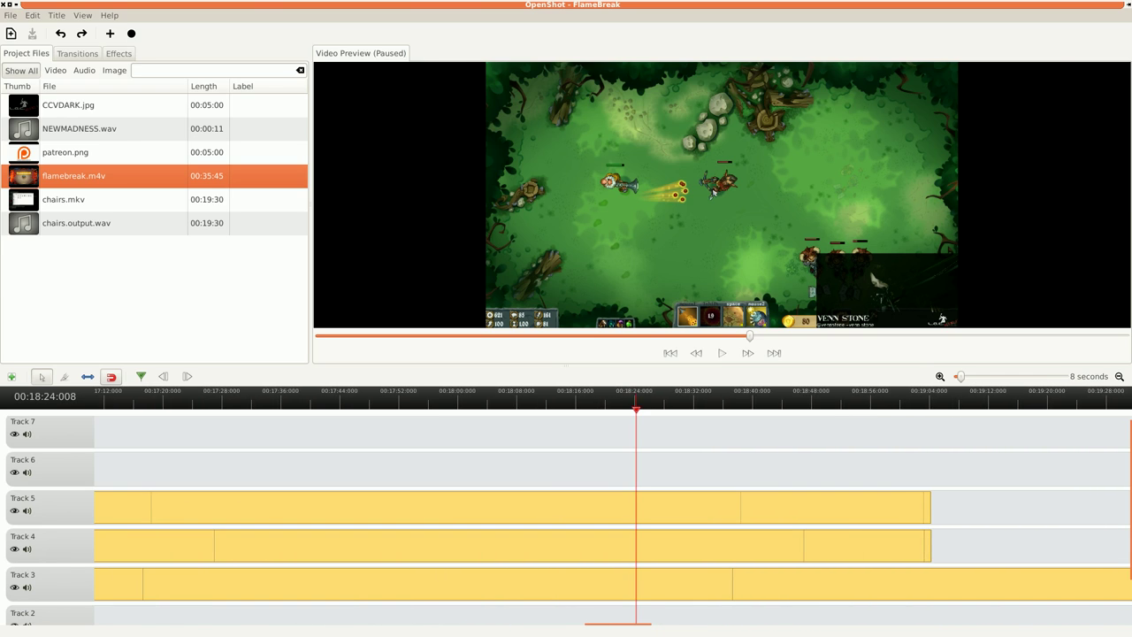
drag(636, 398, 706, 396)
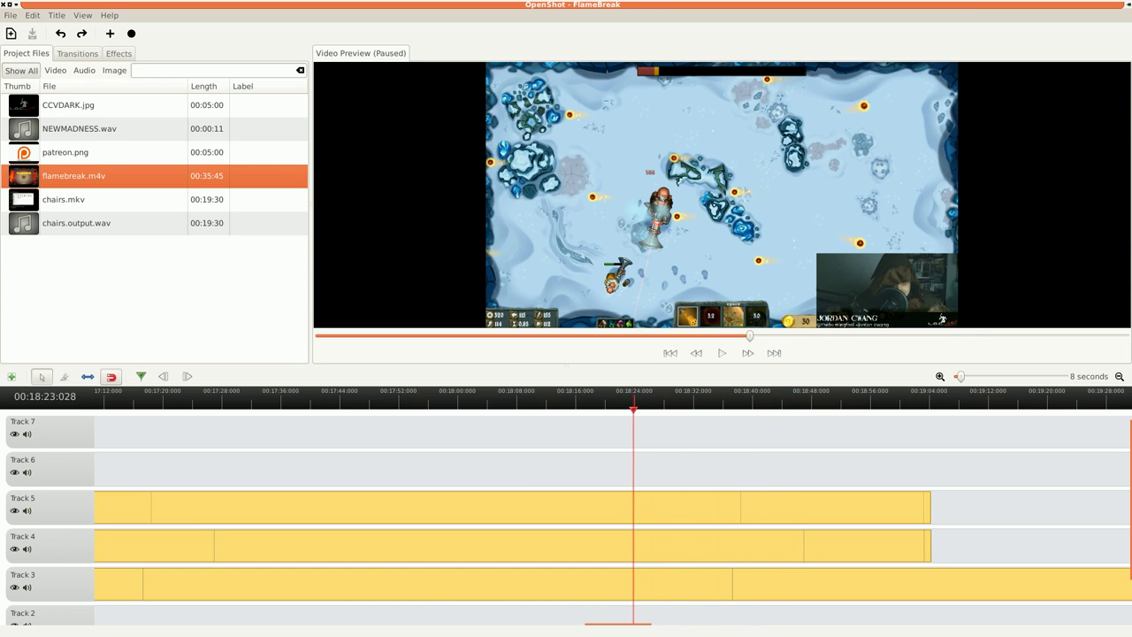
drag(600, 396, 609, 397)
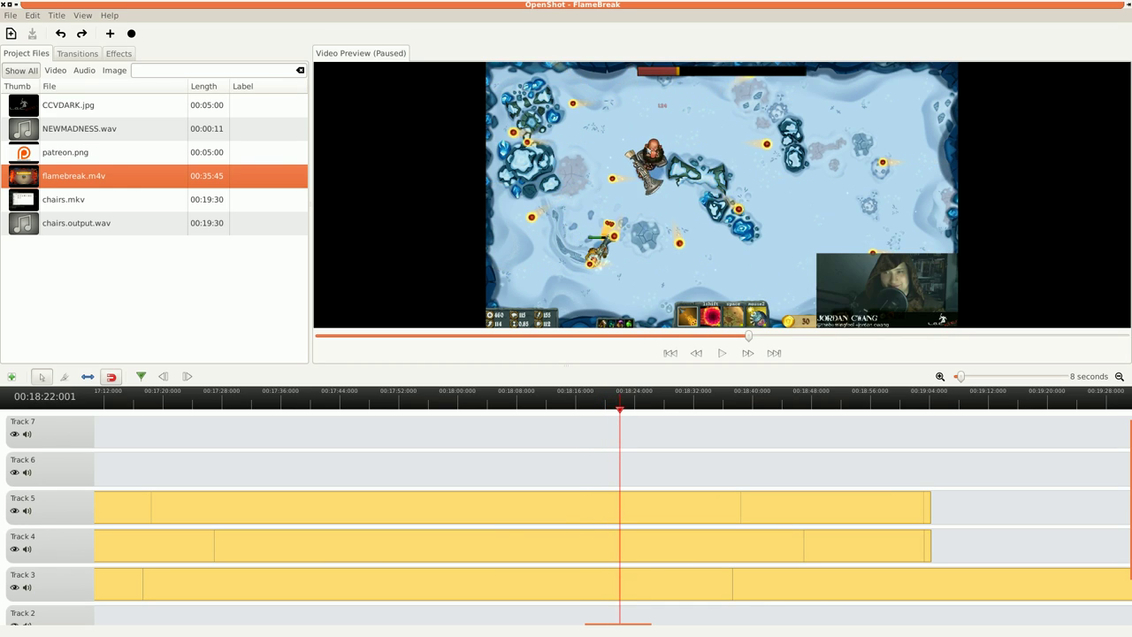
key(j)
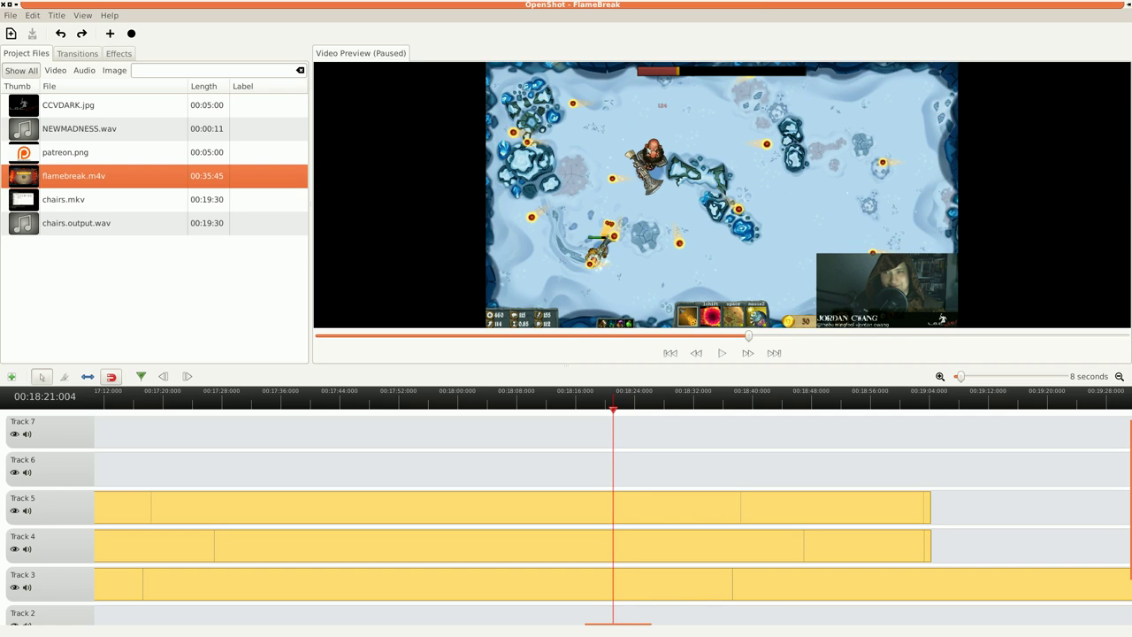
key(Right)
key(Right)
key(Right)
key(Right)
key(Right)
key(Right)
key(Right)
key(Right)
key(Right)
key(Right)
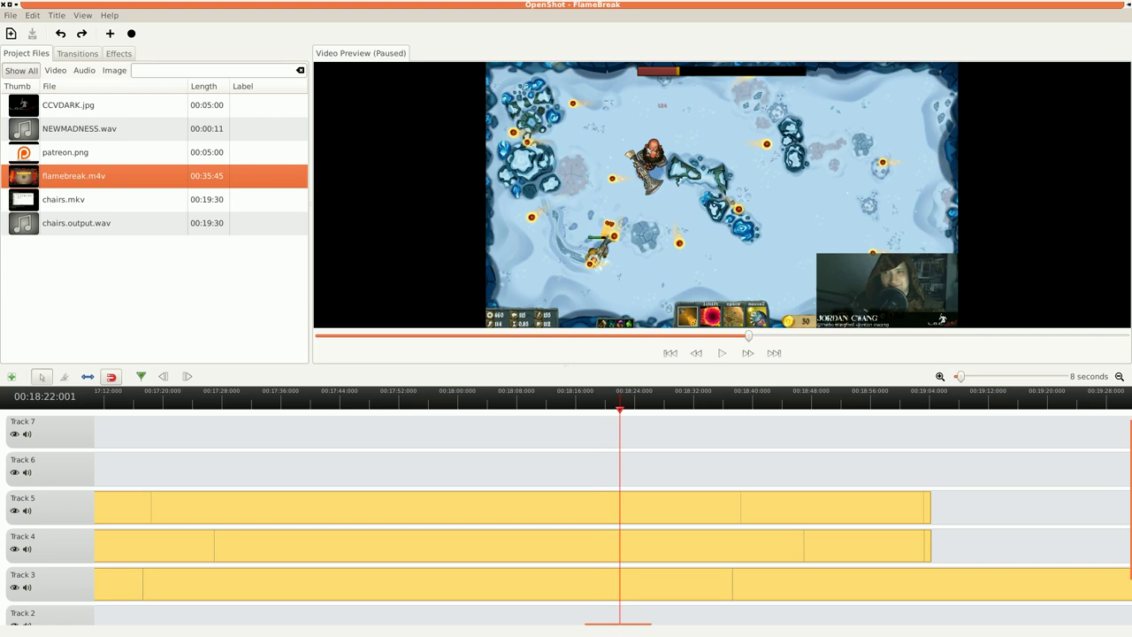
key(c)
click(620, 507)
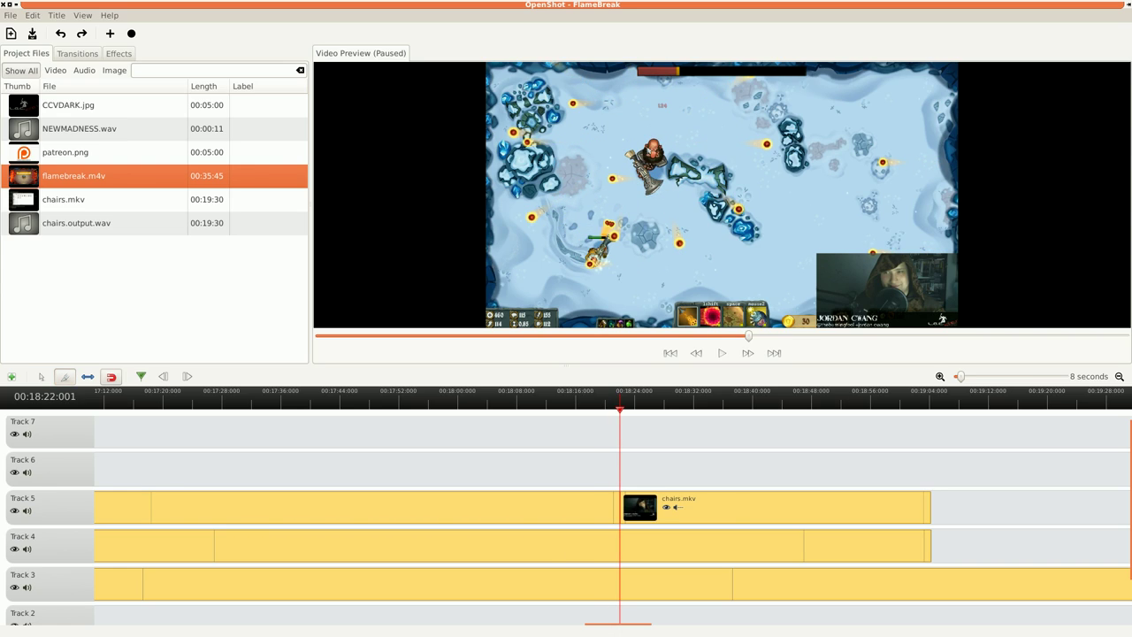
Step: Split chairs.mkv on Track 5 again at 00:18:22:013 to isolate a short sliver, and save the project
drag(620, 409, 623, 409)
key(ctrl+s)
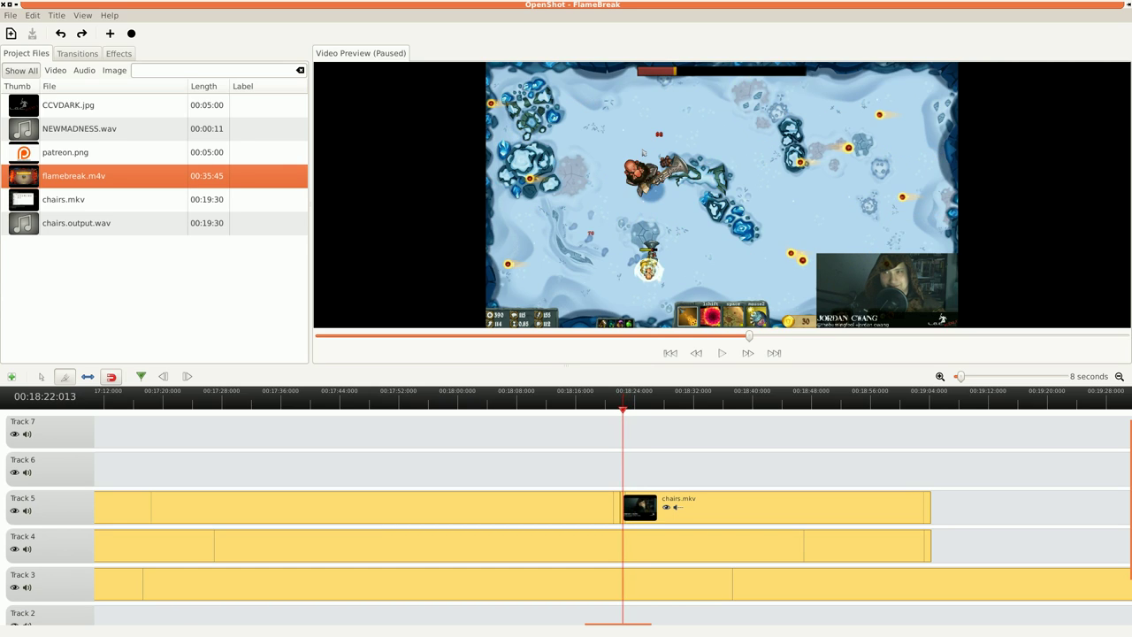
click(623, 507)
click(41, 376)
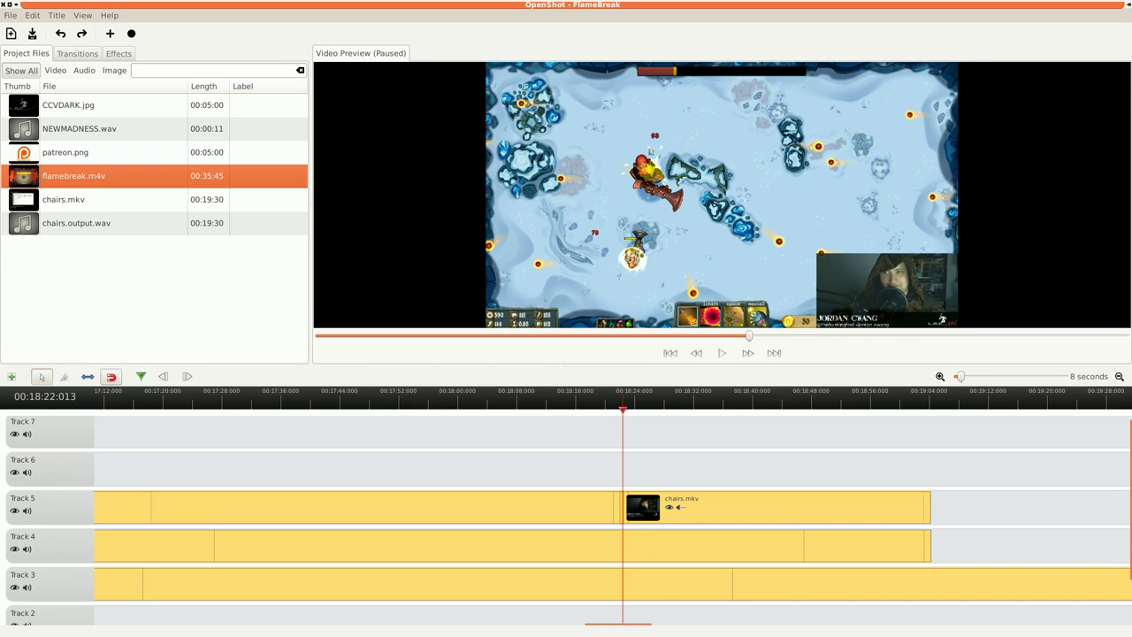
key(ctrl+s)
drag(622, 408, 602, 409)
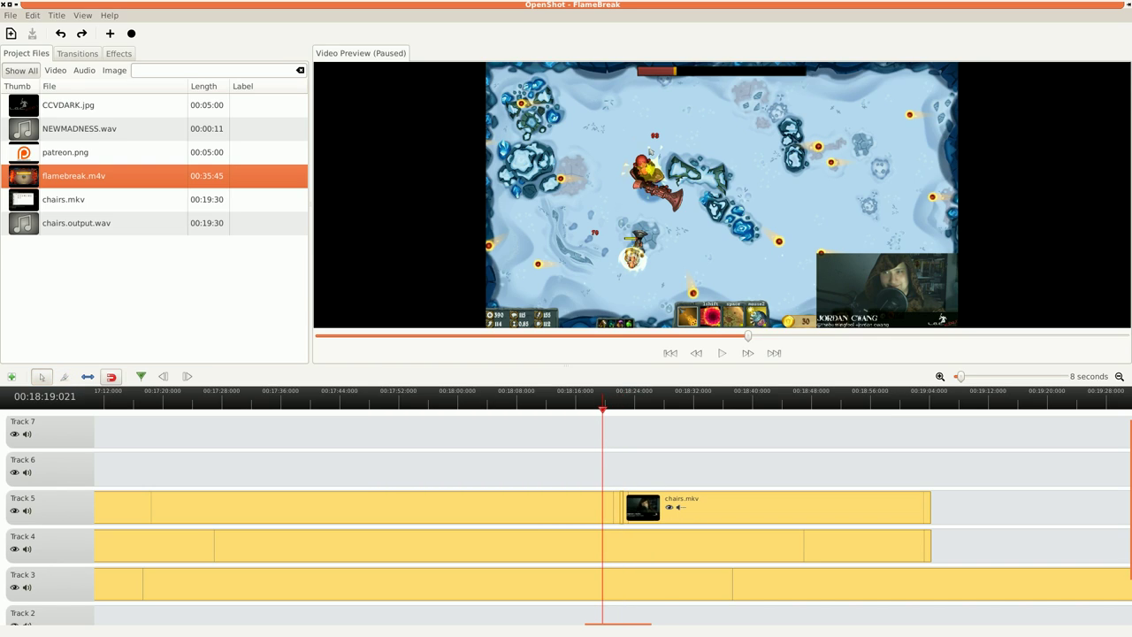
right_click(624, 492)
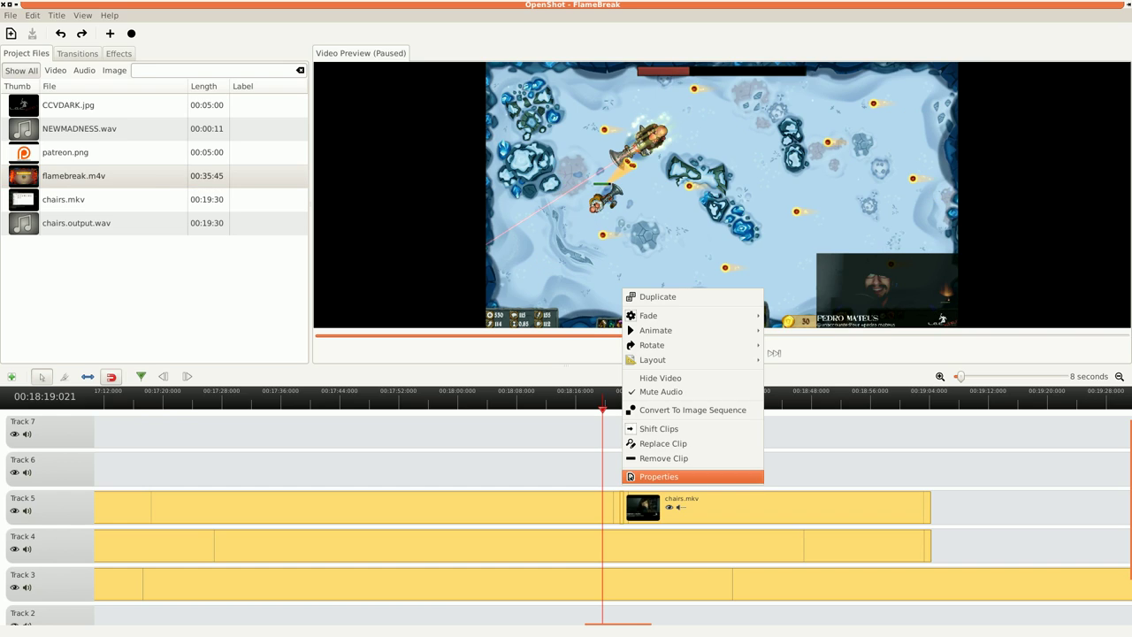
click(659, 477)
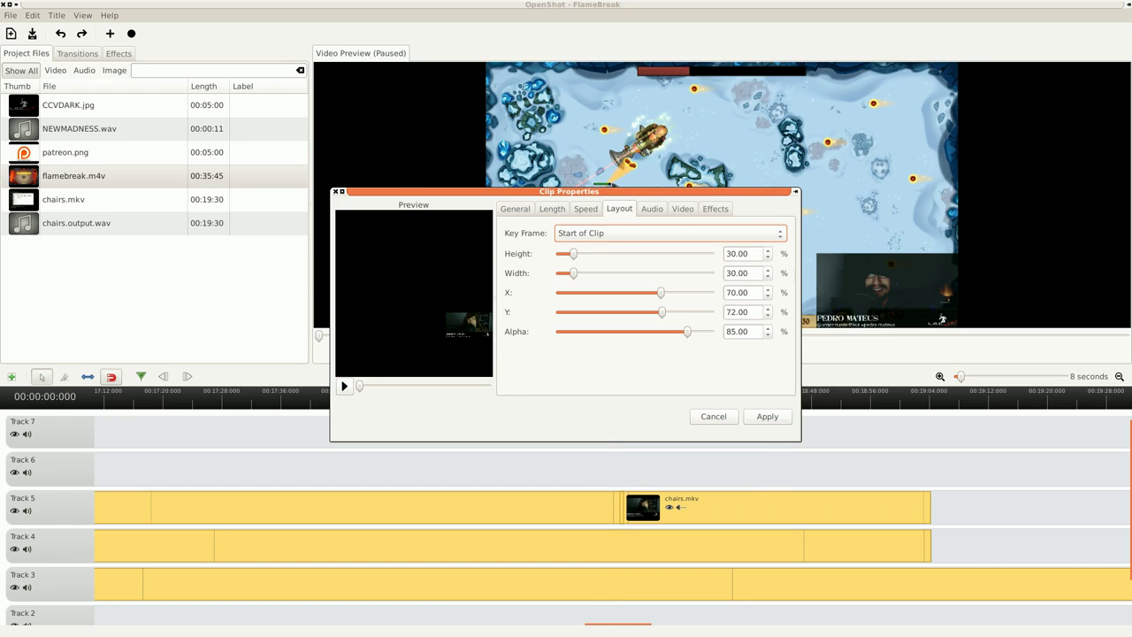
key(Tab)
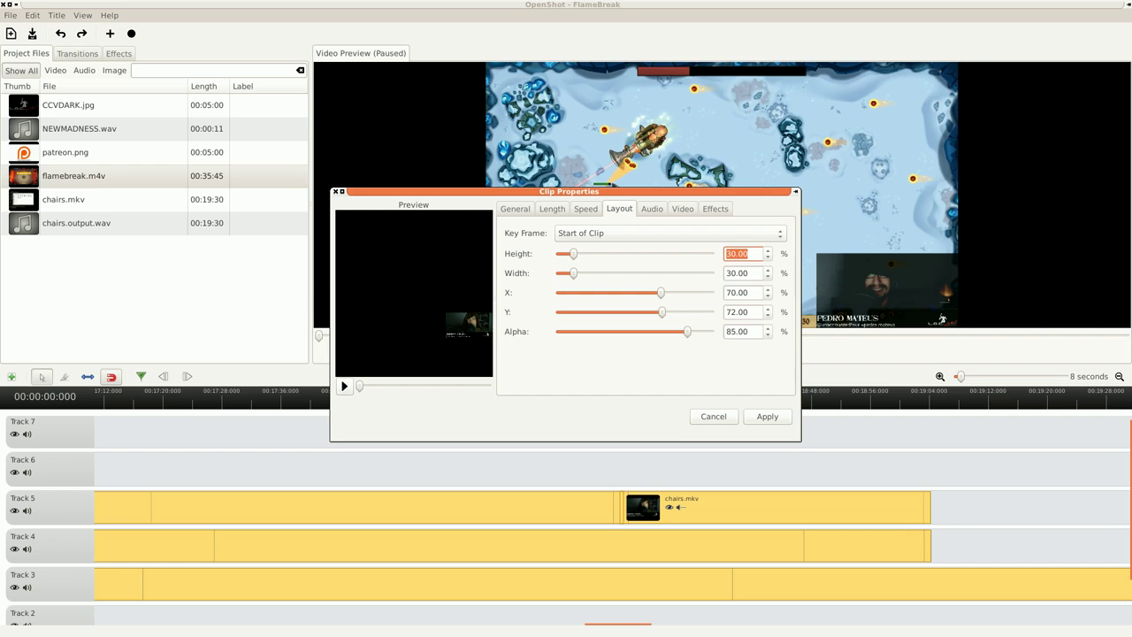
text(100)
key(Tab)
text(100)
key(Tab)
text(0)
key(Tab)
text(0)
key(Tab)
text(100)
key(Tab)
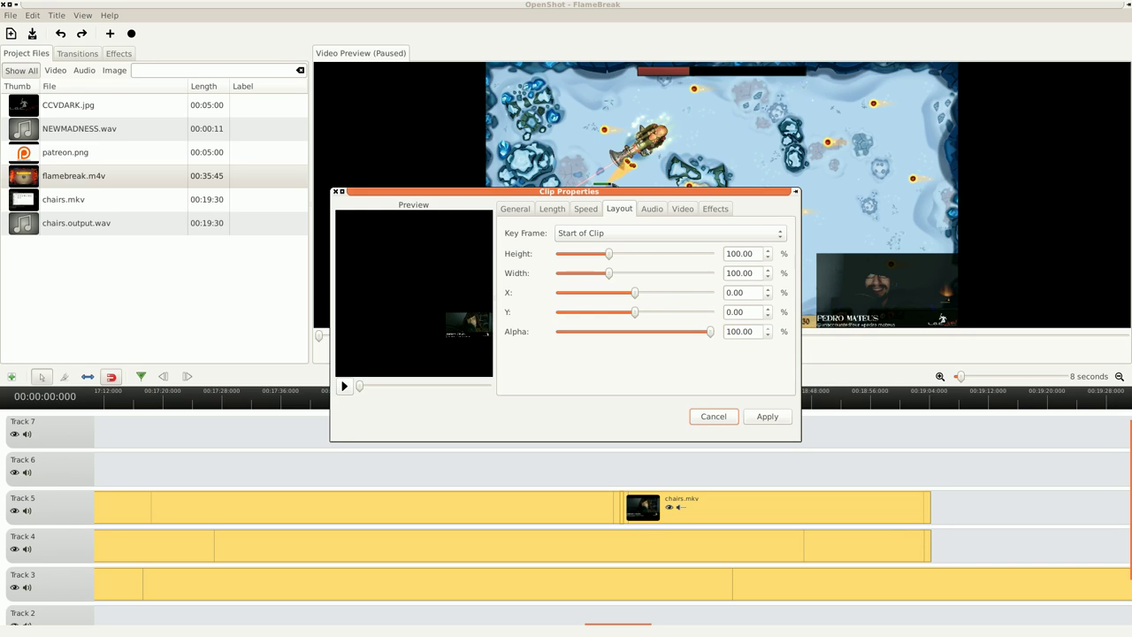
key(Return)
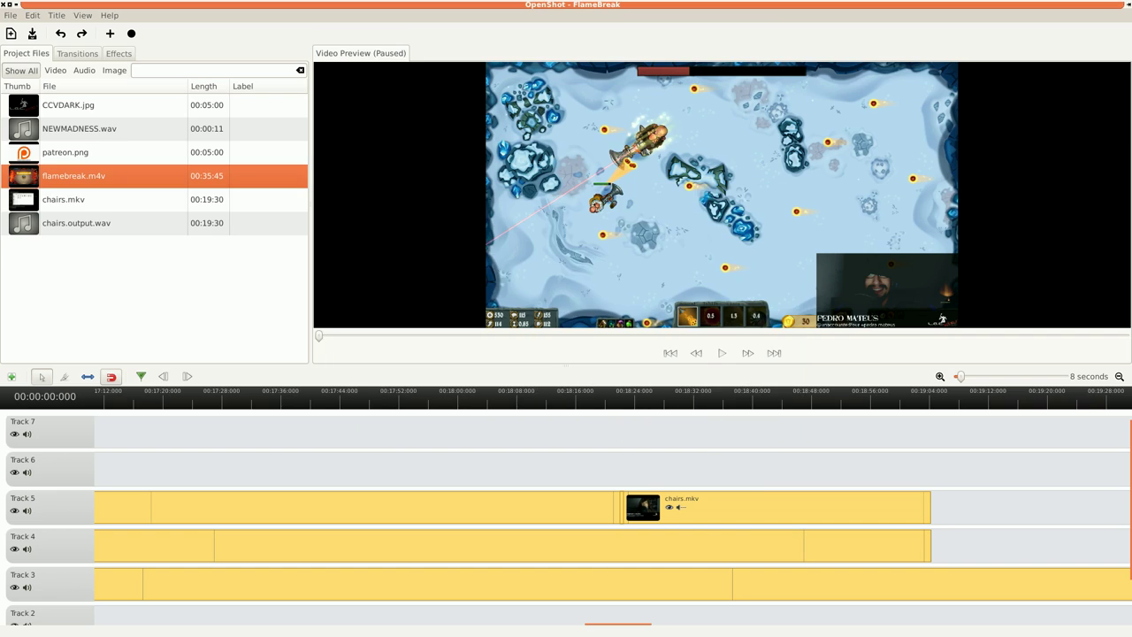
Step: Give the short chairs.mkv sliver's End of Clip key frame height and width 100%, X 0%, Y 0%, Alpha 100%, and apply
right_click(625, 493)
click(682, 482)
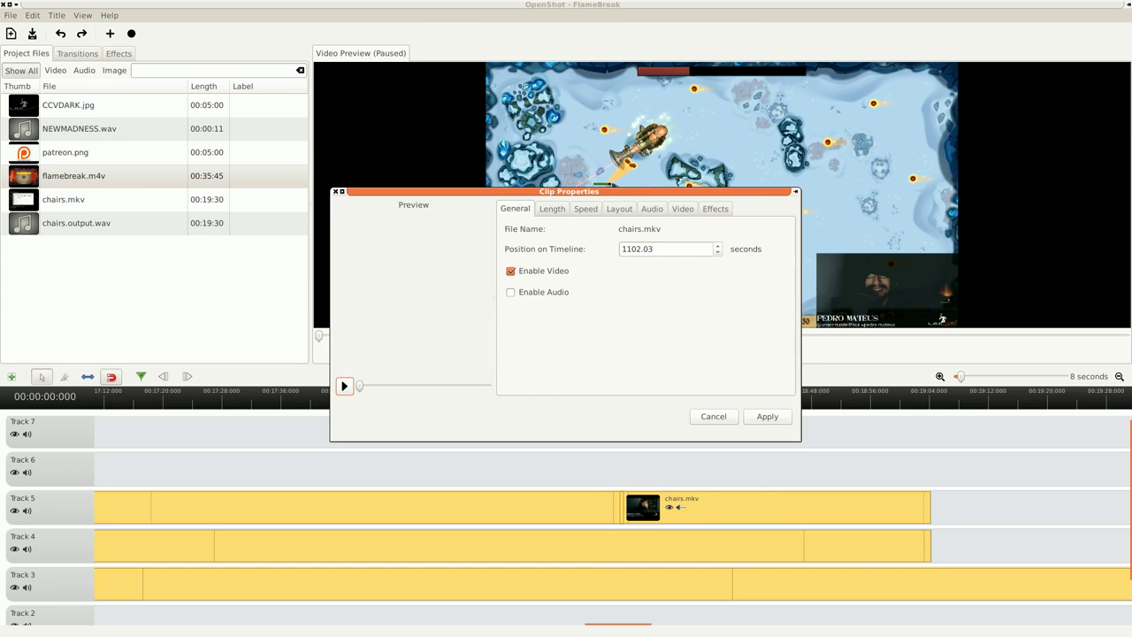
click(670, 232)
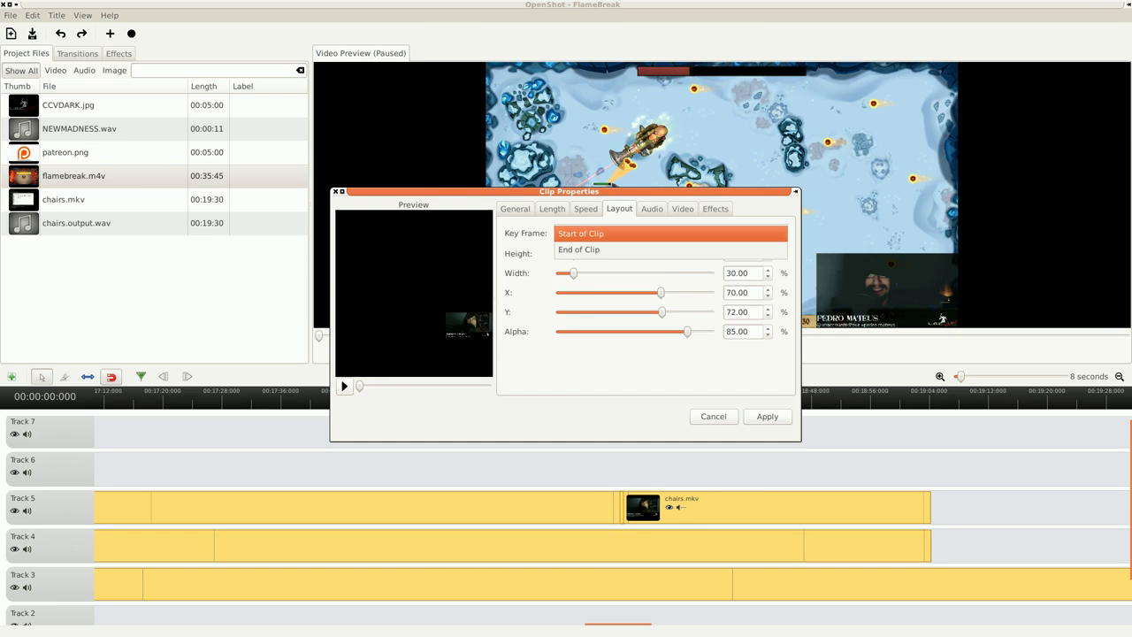
click(670, 250)
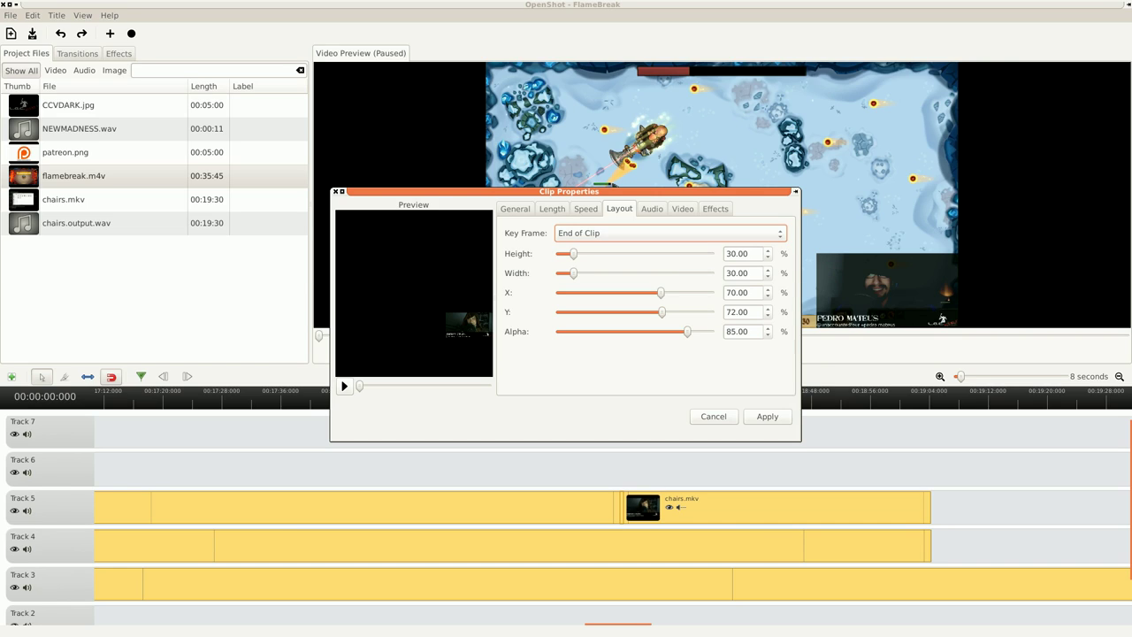
key(Tab)
text(100)
key(Tab)
text(100)
key(Tab)
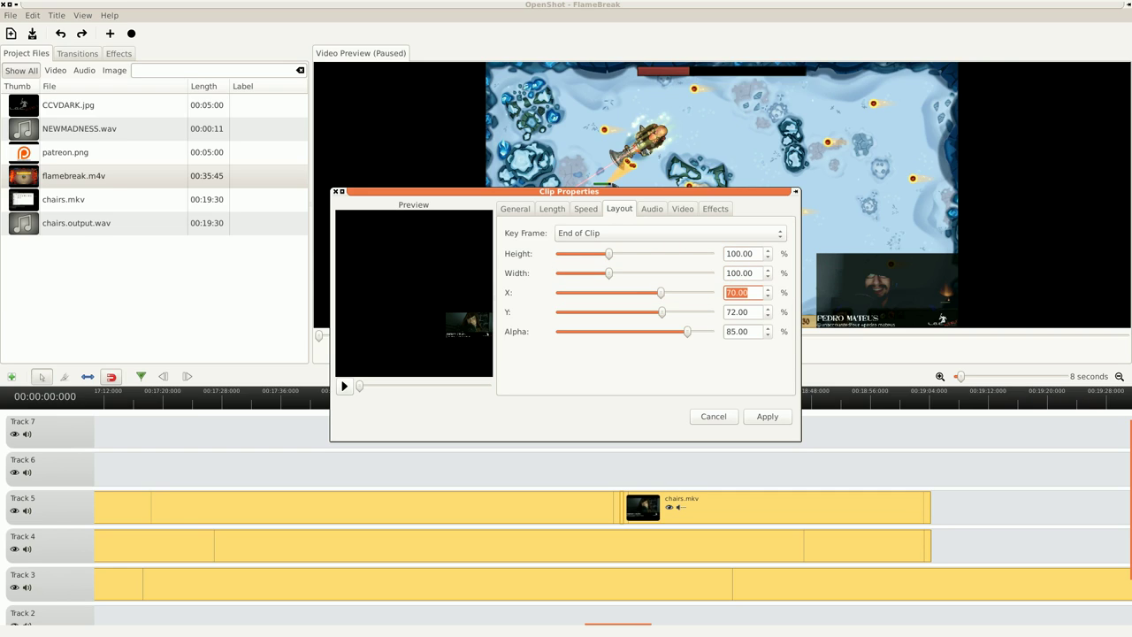
text(0)
key(Tab)
text(0)
key(Tab)
text(100)
key(Tab)
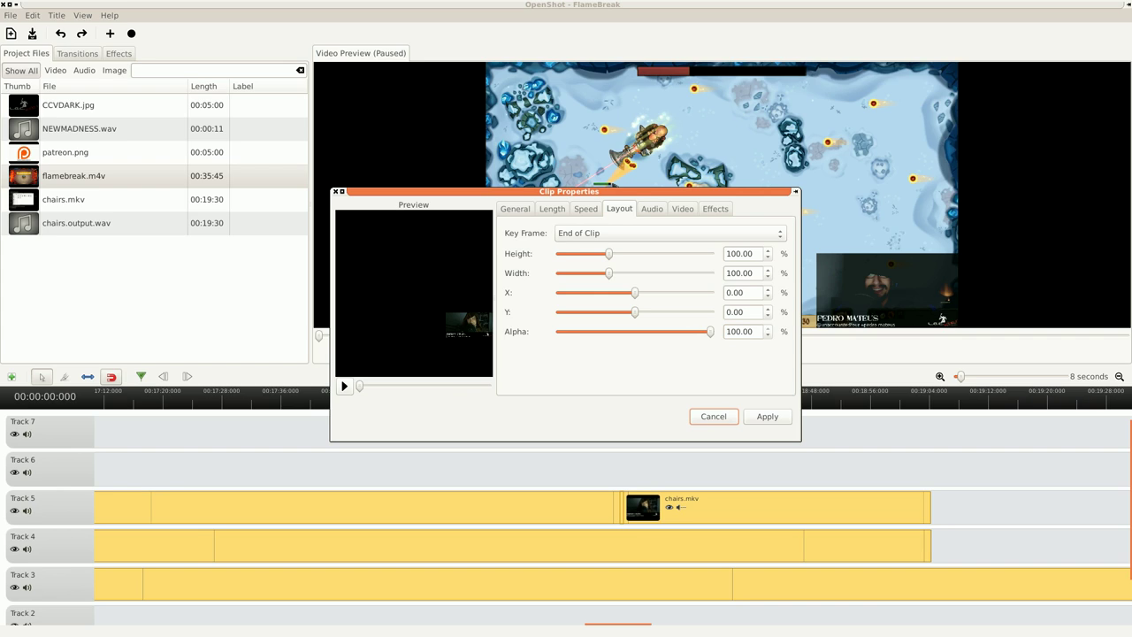
key(Tab)
key(Return)
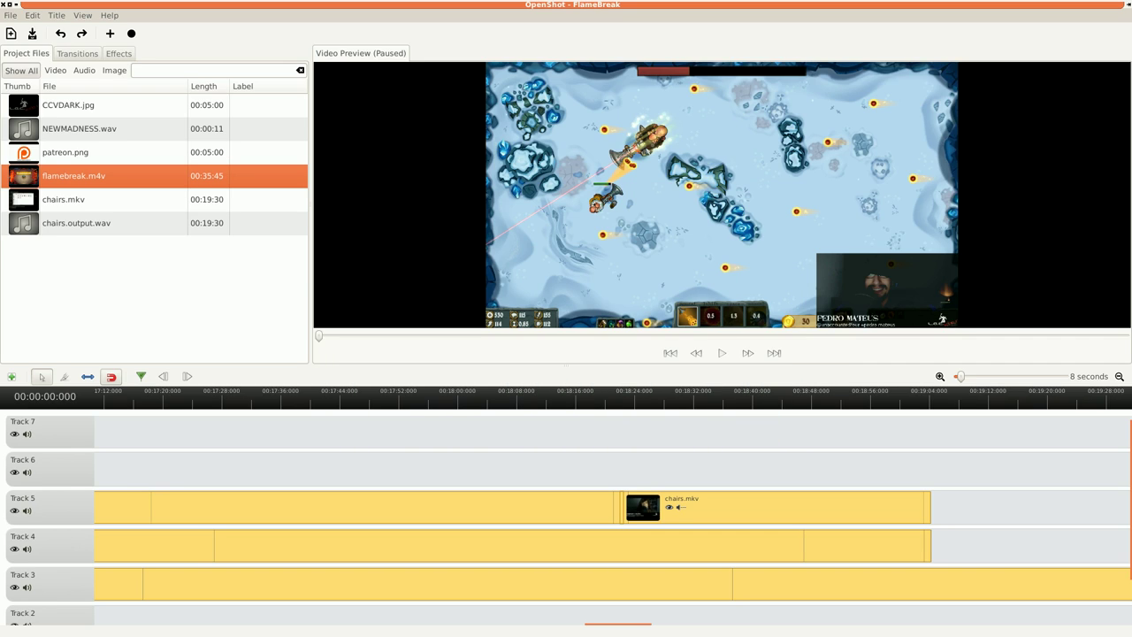
Step: Set the final chairs.mkv clip's Start of Clip key frame on Track 5 to height and width 100%, X 0%, Y 0%, Alpha 100%
right_click(728, 497)
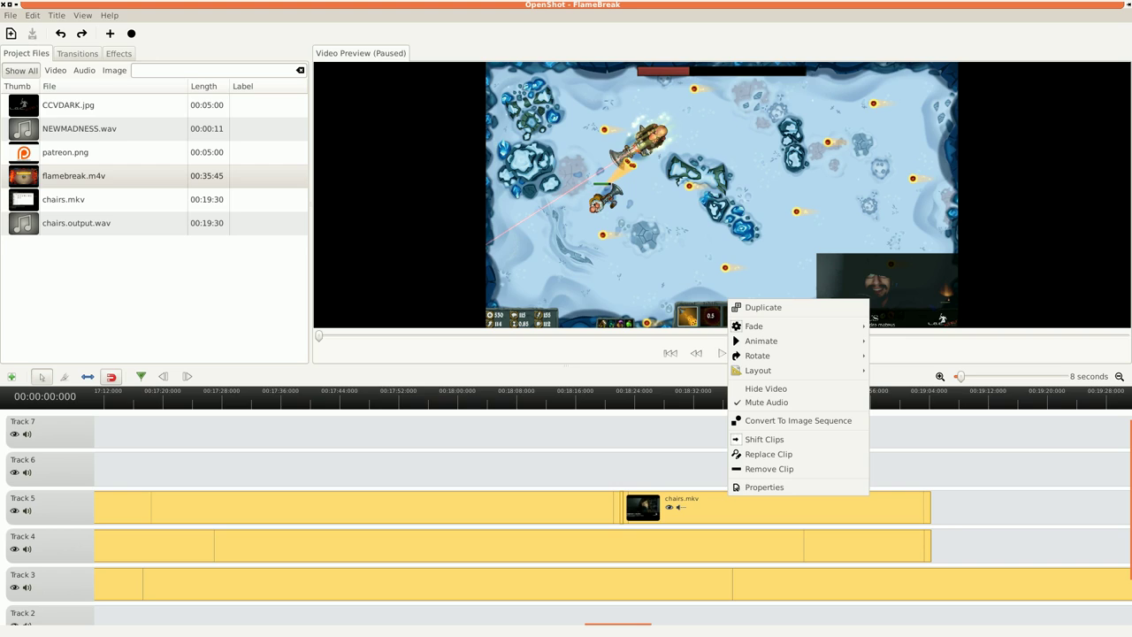
click(765, 486)
key(Tab)
text(100)
key(Tab)
key(Tab)
text(100)
key(Tab)
key(Tab)
text(0)
key(Tab)
key(Tab)
text(0)
key(Tab)
key(Tab)
text(100)
key(Tab)
key(Tab)
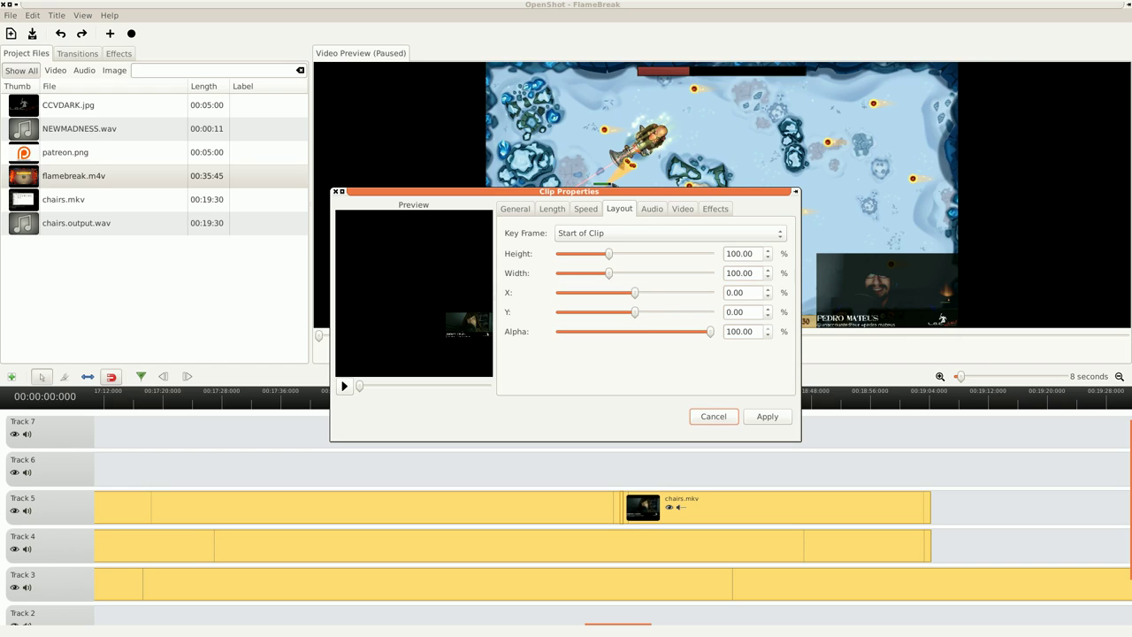
Step: Give the same final clip's End of Clip key frame height and width 100%, X 0%, Y 0%, Alpha 100%, apply, and save the project
click(669, 233)
click(669, 251)
key(Tab)
text(100)
key(Tab)
key(Tab)
text(100)
key(Tab)
key(Tab)
text(0)
key(Tab)
key(Tab)
text(0)
key(Tab)
key(Tab)
text(100)
key(Tab)
key(Tab)
key(Tab)
key(Return)
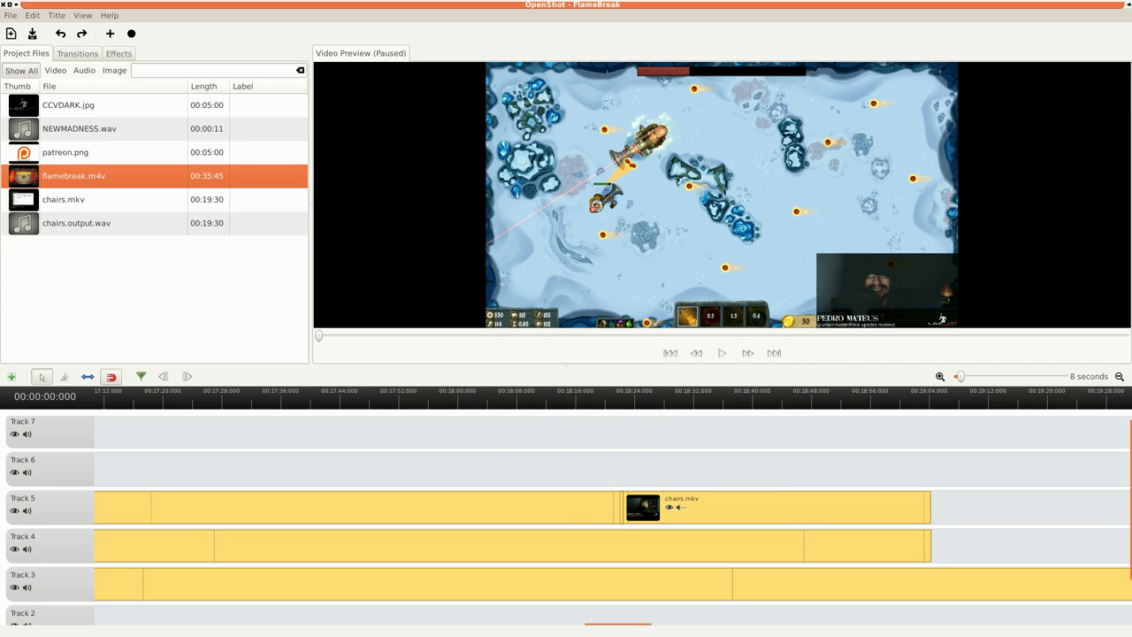
key(ctrl+s)
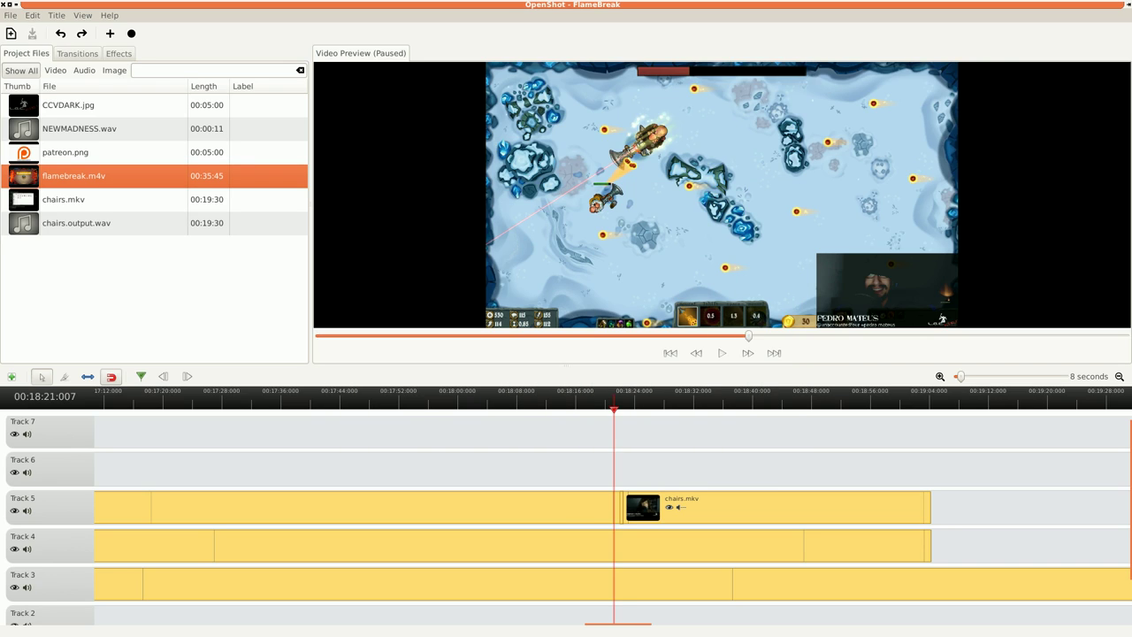
Step: Split flamebreak.m4v on Track 3 at 00:18:23:002 and remove the part after the cut
key(space)
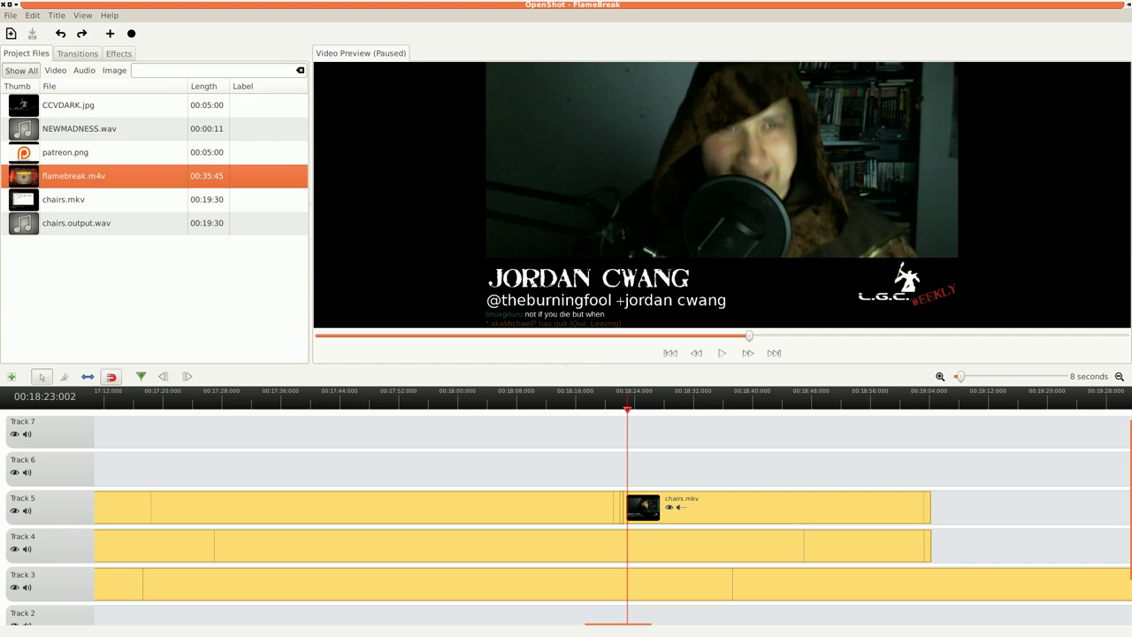
click(64, 376)
click(628, 584)
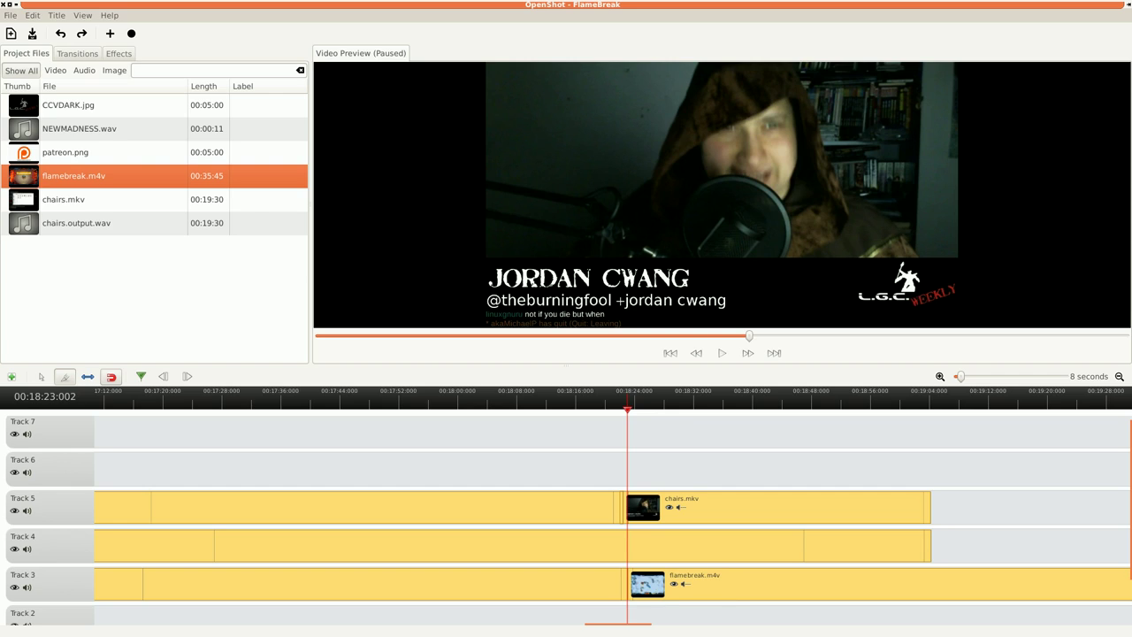
right_click(679, 570)
click(717, 543)
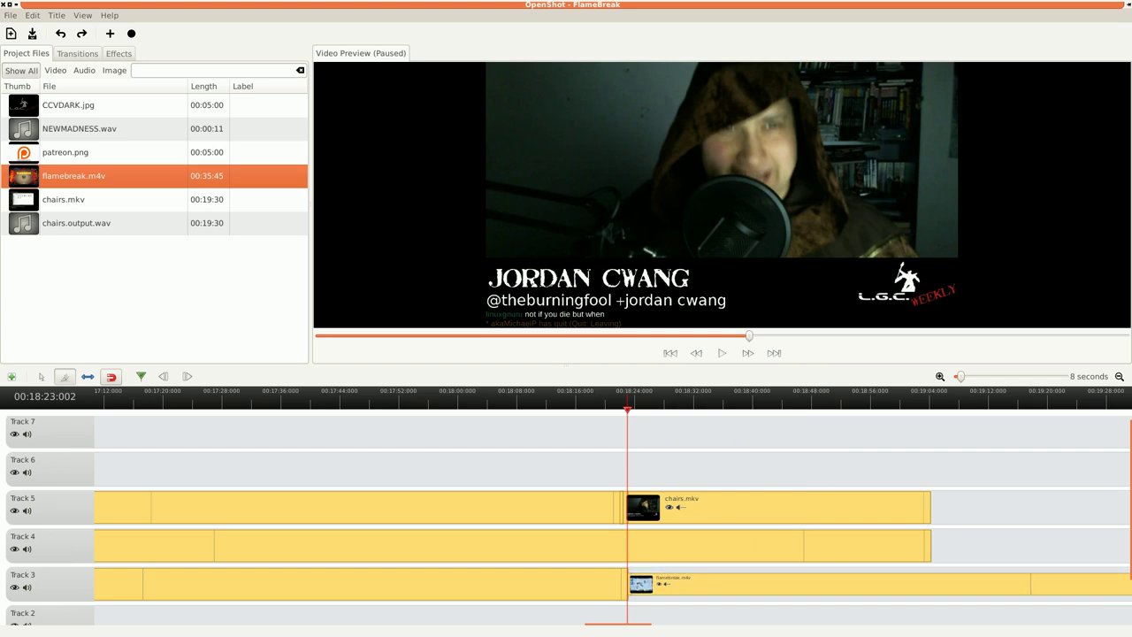
click(41, 376)
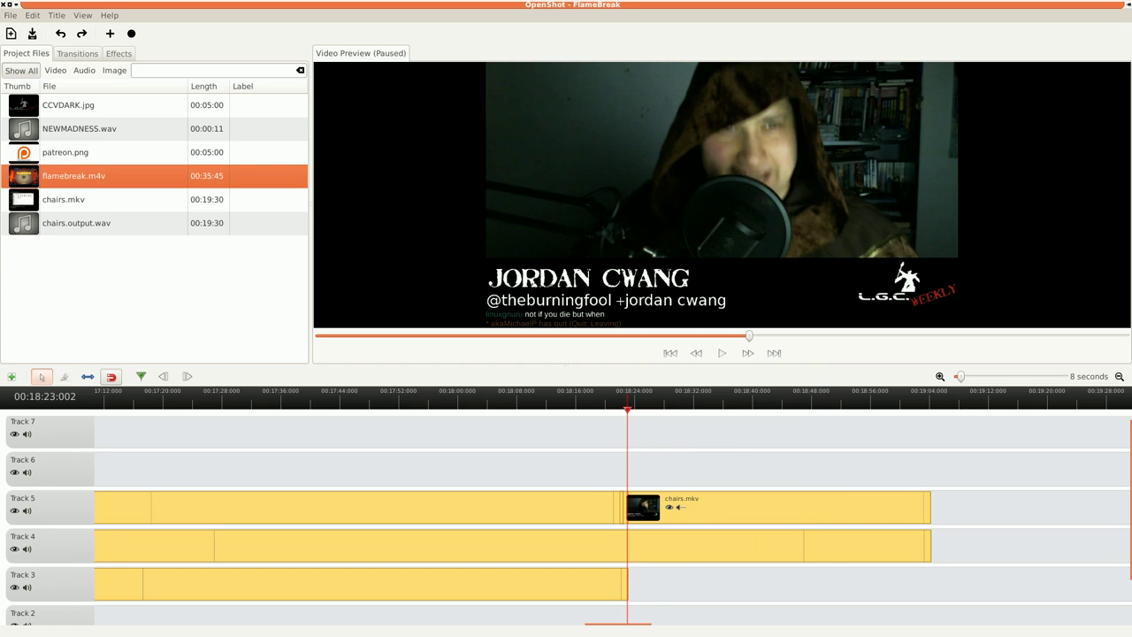
Step: Review the end of the chairs footage for a closing point and leave the playhead at 00:18:52:014
drag(627, 398, 673, 398)
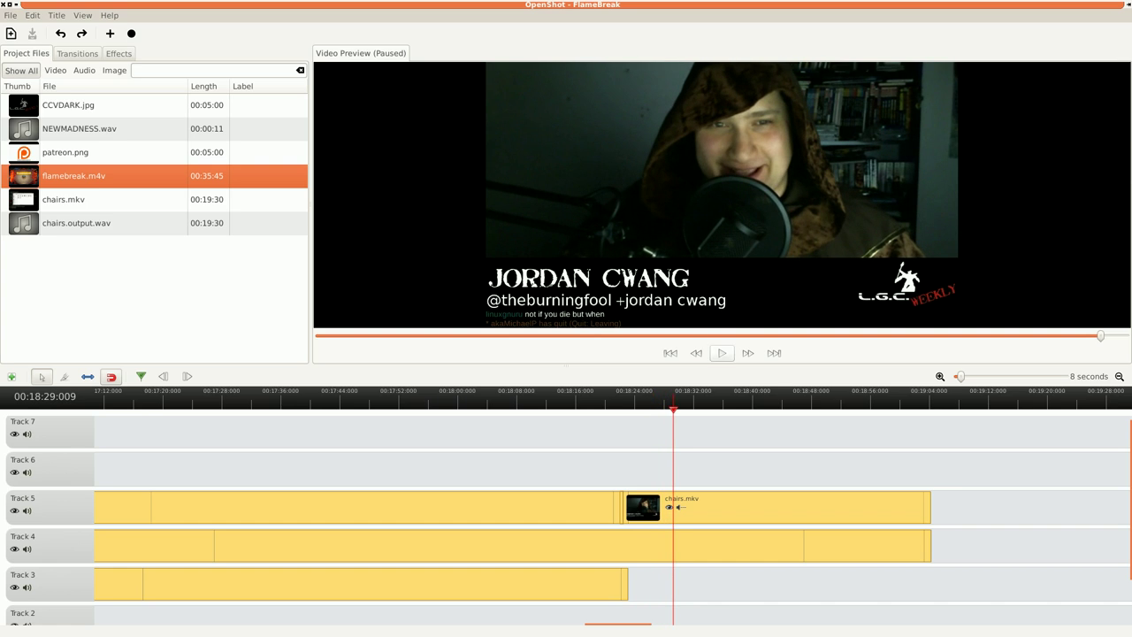
key(space)
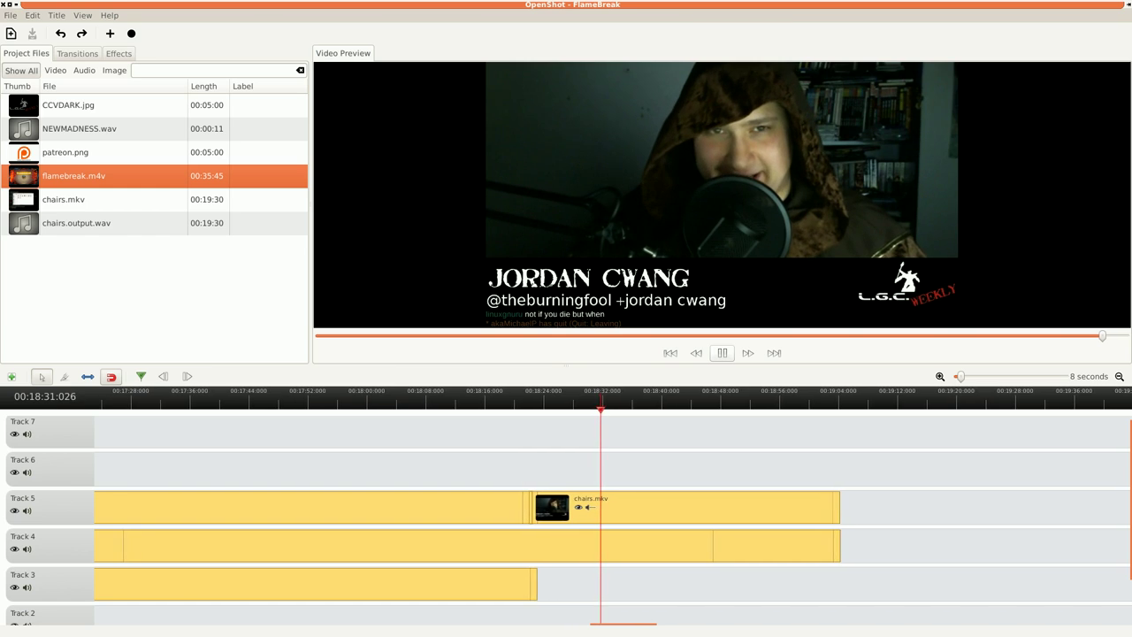
key(space)
drag(601, 410, 680, 409)
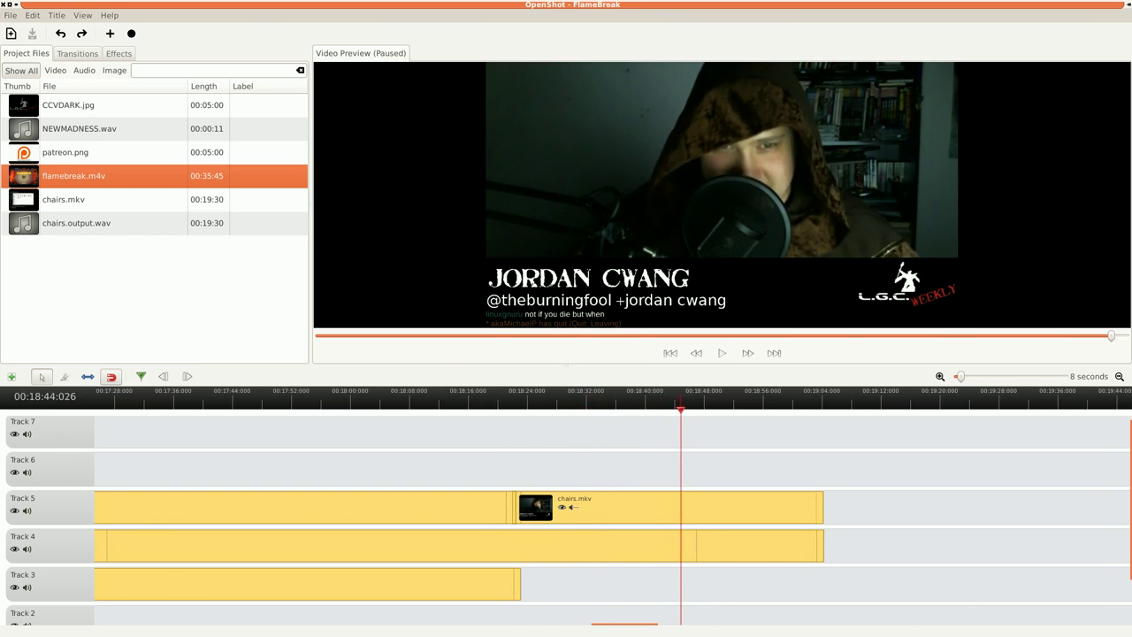
key(Left)
key(Left)
key(Left)
key(Left)
key(Left)
key(Left)
key(Left)
key(Left)
key(Left)
key(Left)
key(Left)
key(Left)
key(Right)
key(Right)
key(Right)
key(Right)
key(Right)
key(Right)
key(Right)
key(Right)
key(Right)
key(Right)
key(Right)
key(Right)
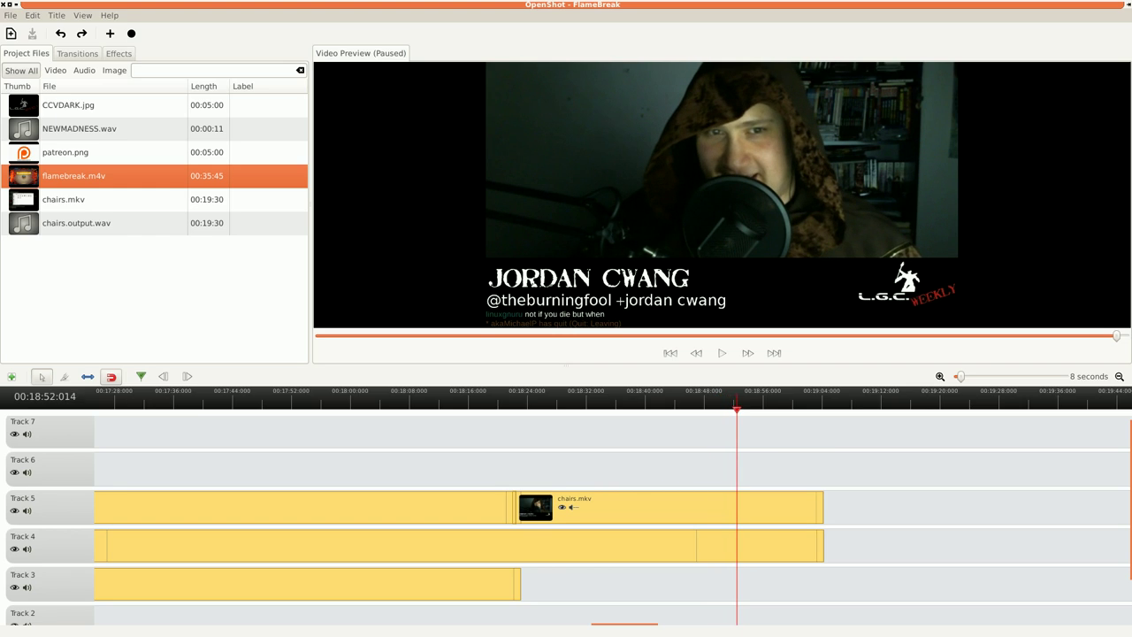
Step: Split the clips on Tracks 5 and 4 at 00:18:52:014 and remove both parts after the cut
key(c)
click(737, 507)
click(737, 546)
right_click(766, 539)
click(801, 492)
right_click(785, 504)
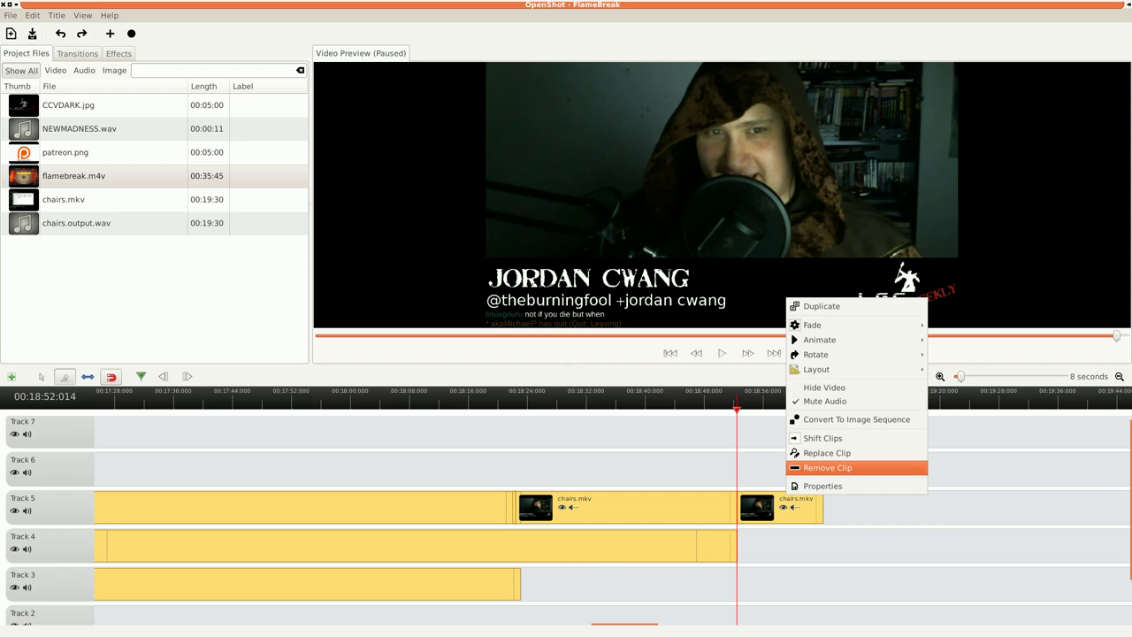
click(827, 467)
key(s)
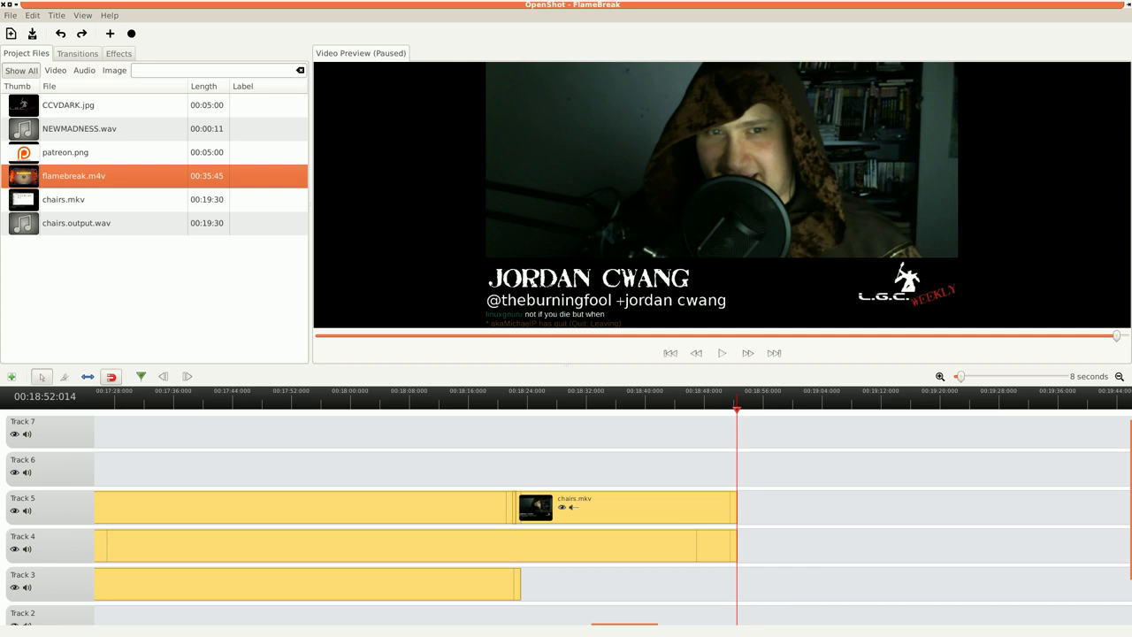
Step: Apply a fast fade-out to the last audio clip on Track 4 and the last chairs.mkv clip on Track 5, and save the project
right_click(665, 509)
mouse_move(699, 362)
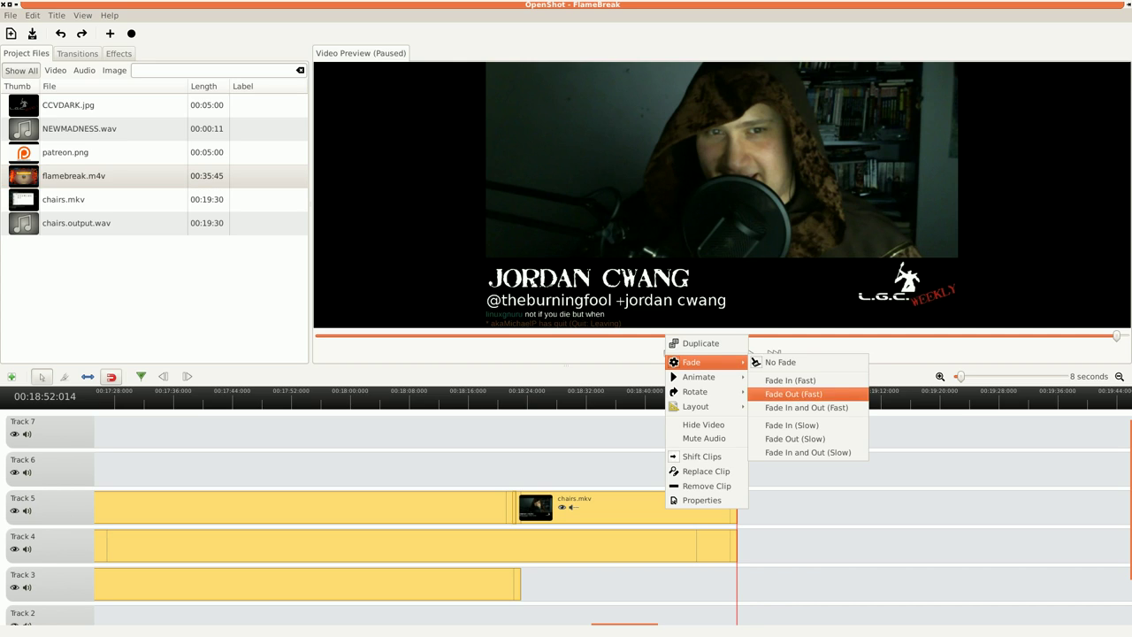
click(800, 409)
right_click(649, 492)
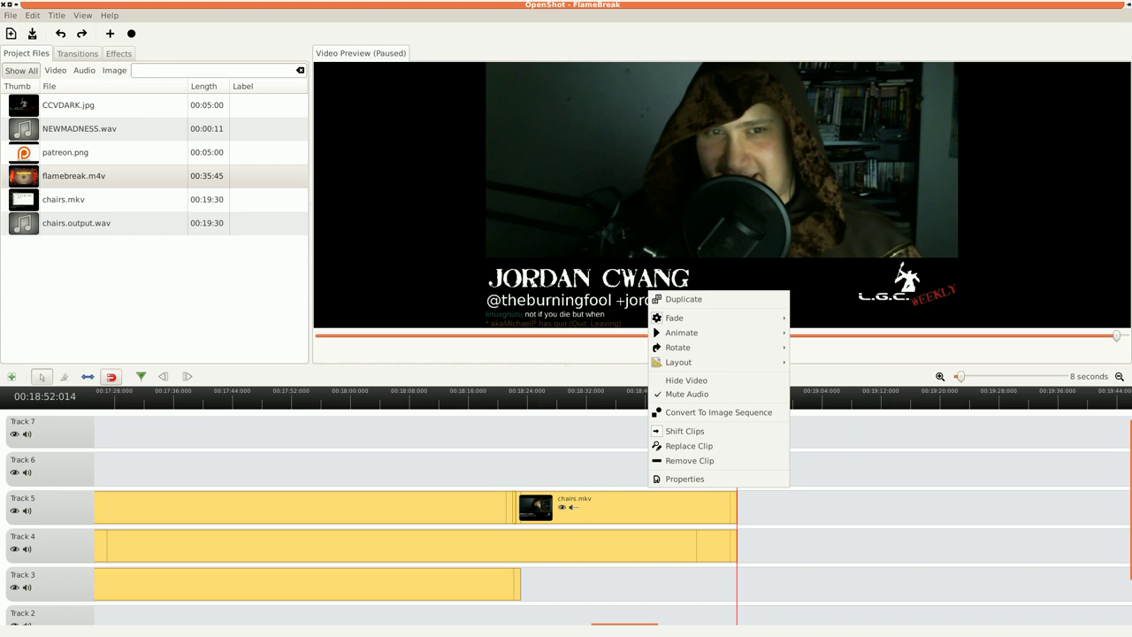
mouse_move(674, 318)
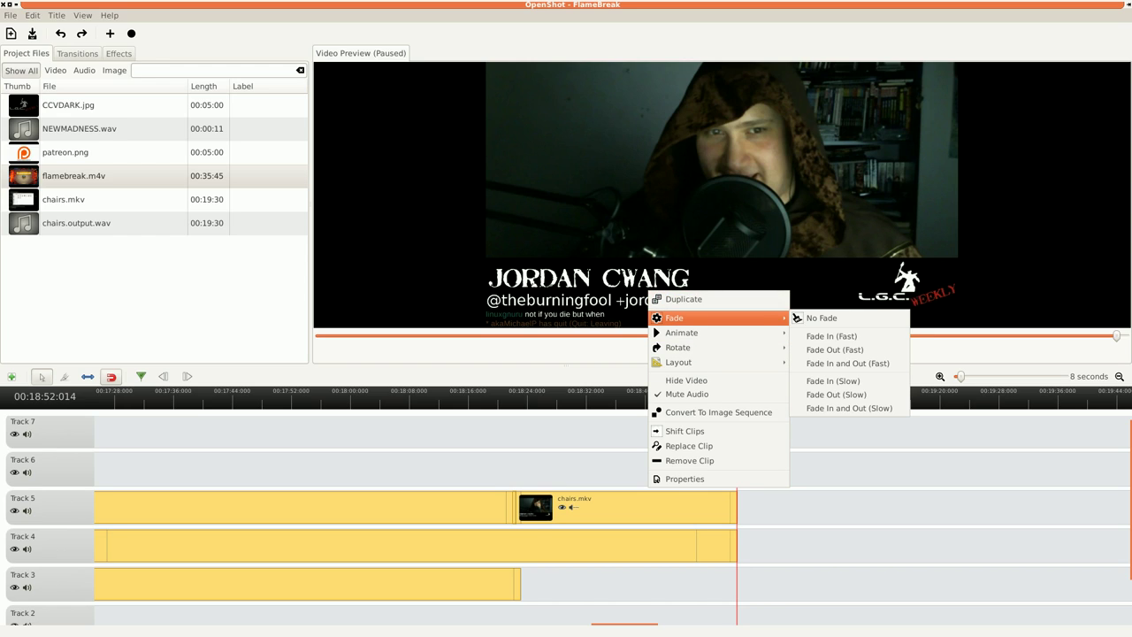
click(835, 349)
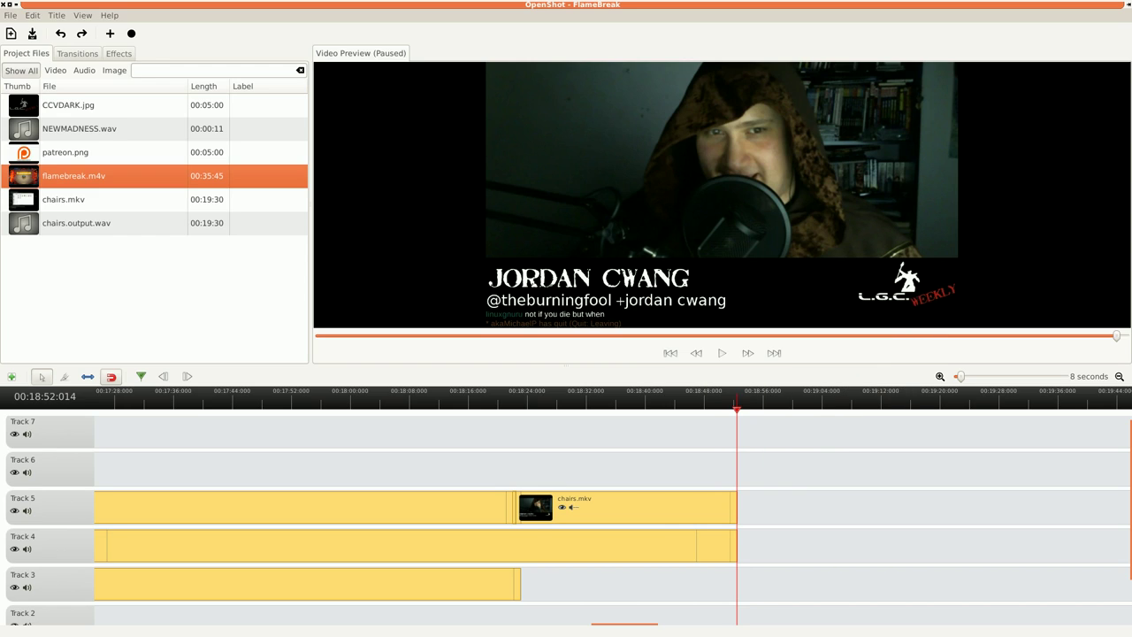
key(ctrl+s)
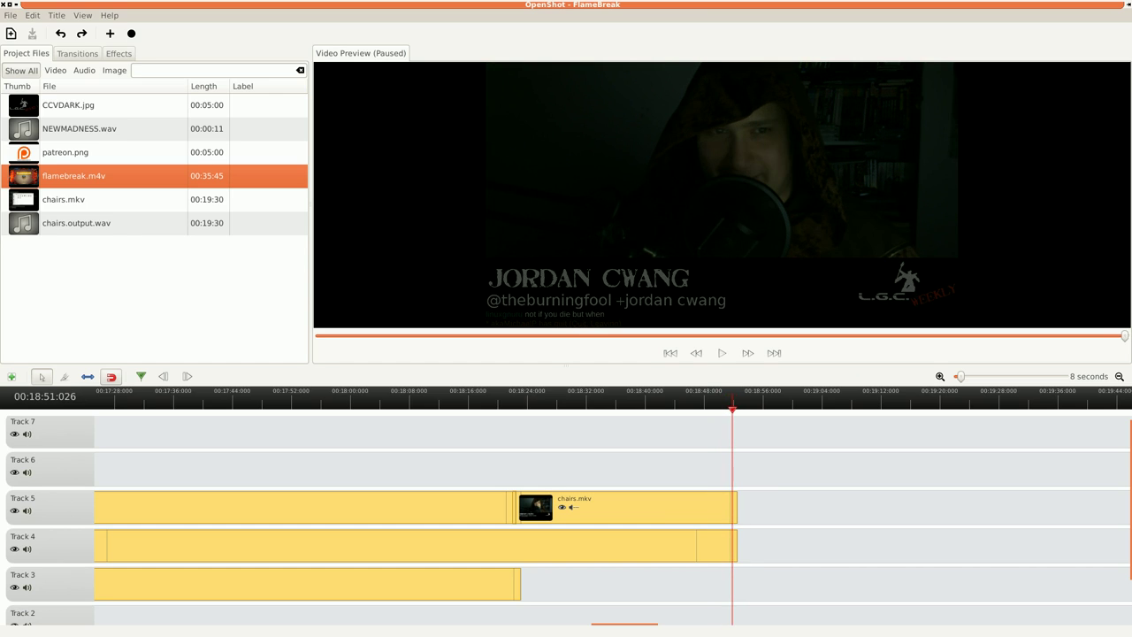
Step: Add CCVDARK.jpg to Track 6 starting at 00:18:51:026, give it a fast fade-in, and save the project
drag(68, 105, 758, 469)
right_click(758, 469)
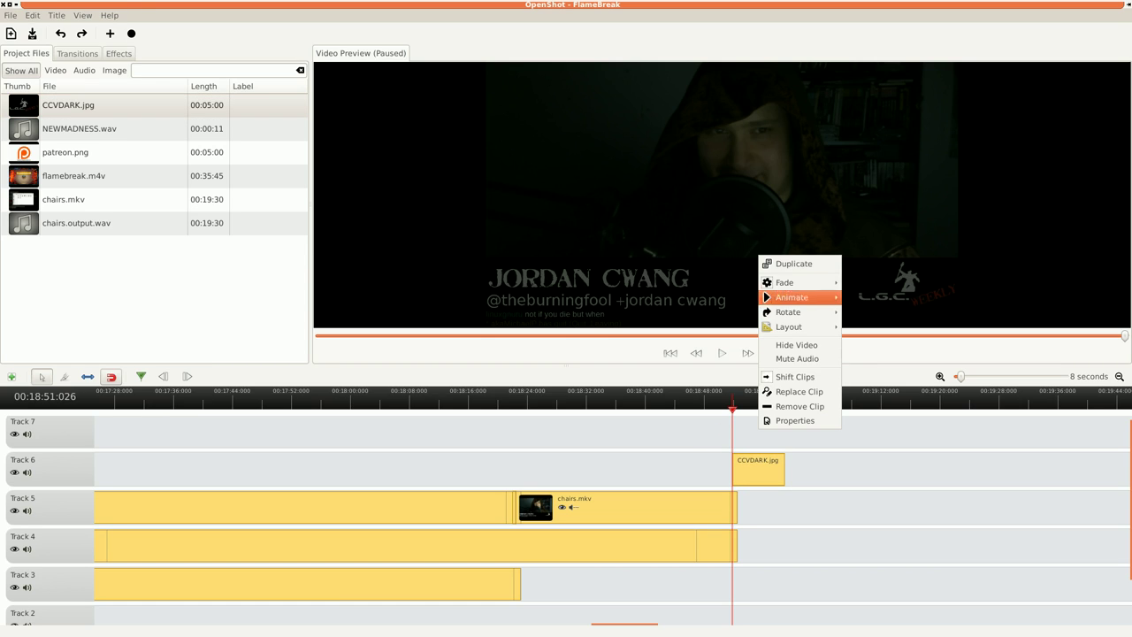
mouse_move(788, 282)
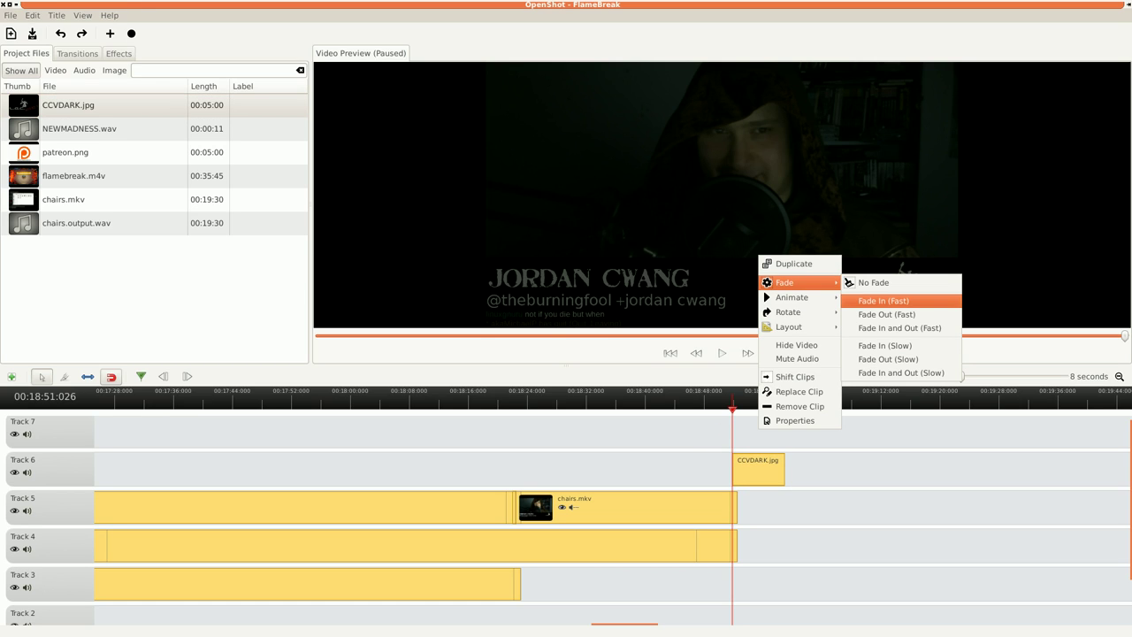
click(883, 301)
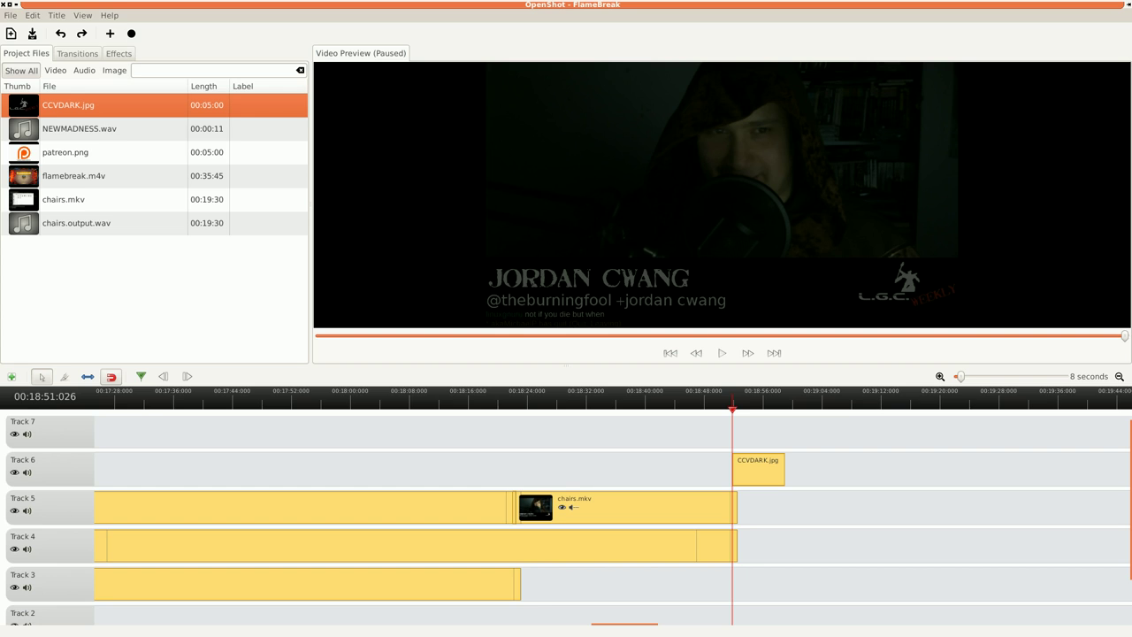
key(ctrl+s)
drag(727, 409, 710, 409)
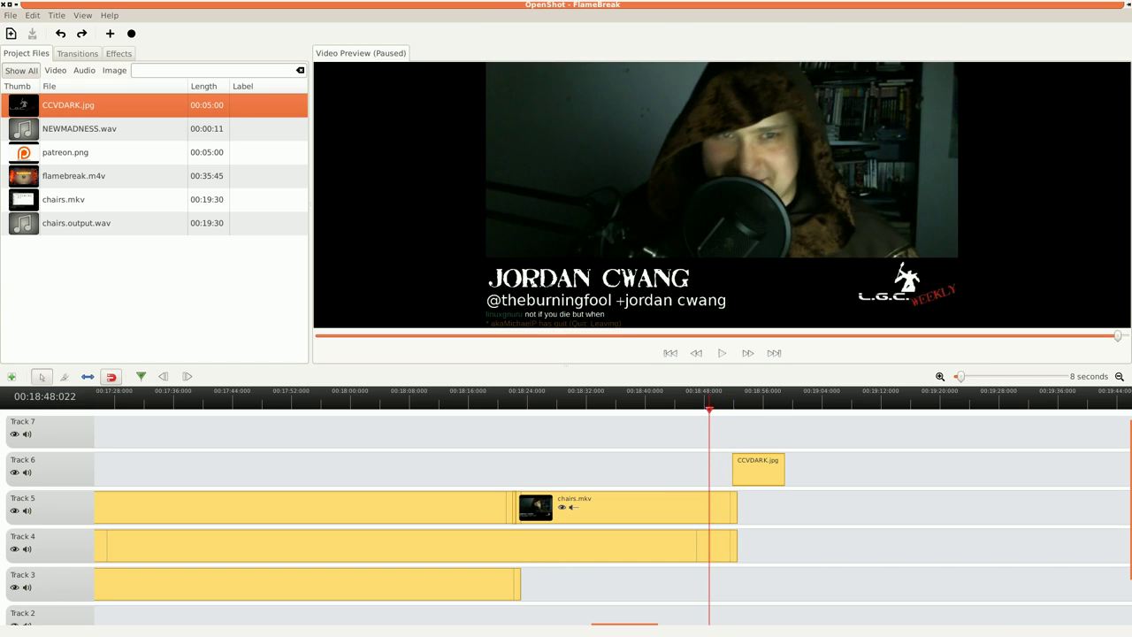
Step: Add NEWMADNESS.wav to Track 7 starting at about 00:18:46 and give it a fast fade-in and fade-out
drag(80, 128, 713, 431)
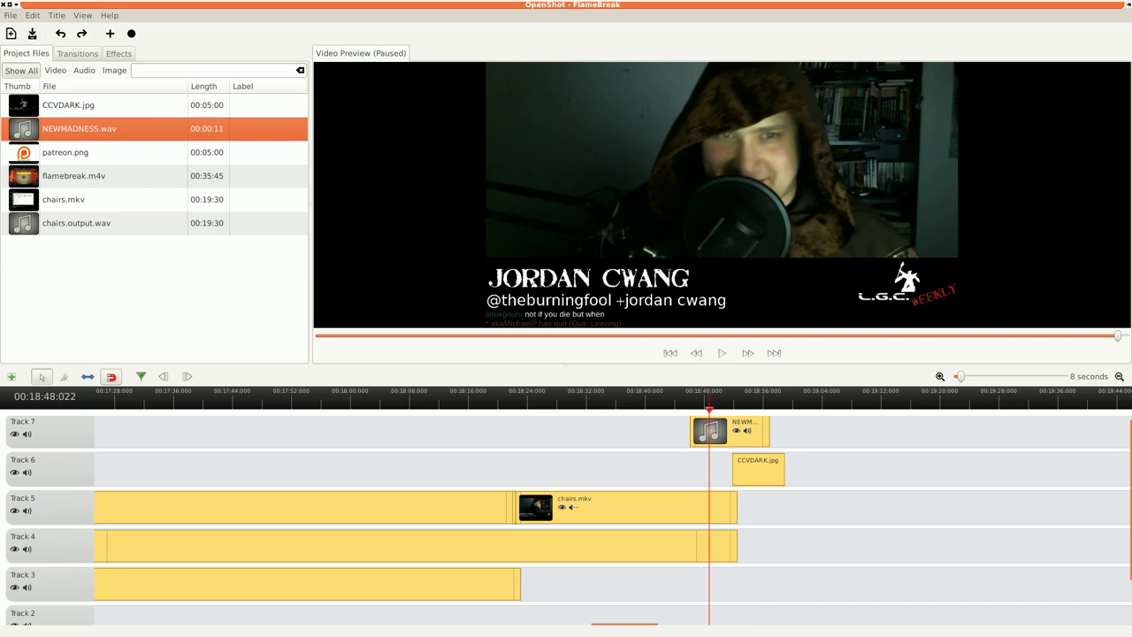
right_click(717, 432)
mouse_move(758, 247)
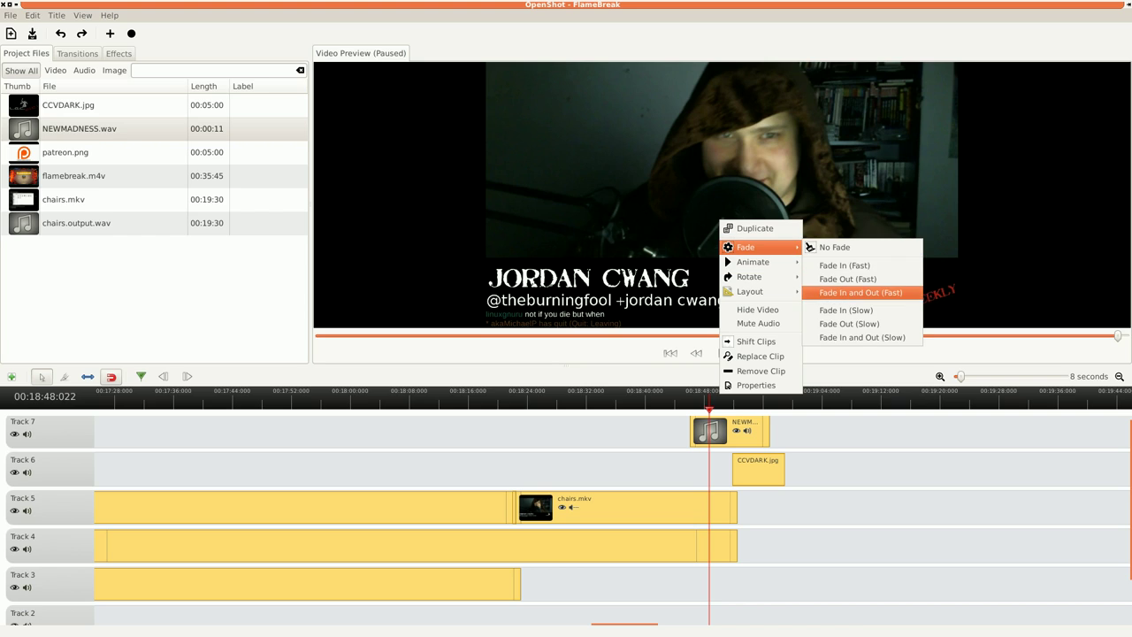
click(862, 293)
Step: Set the ending NEWMADNESS.wav clip's volume to 2.00, save the project, and play back the ending
right_click(719, 432)
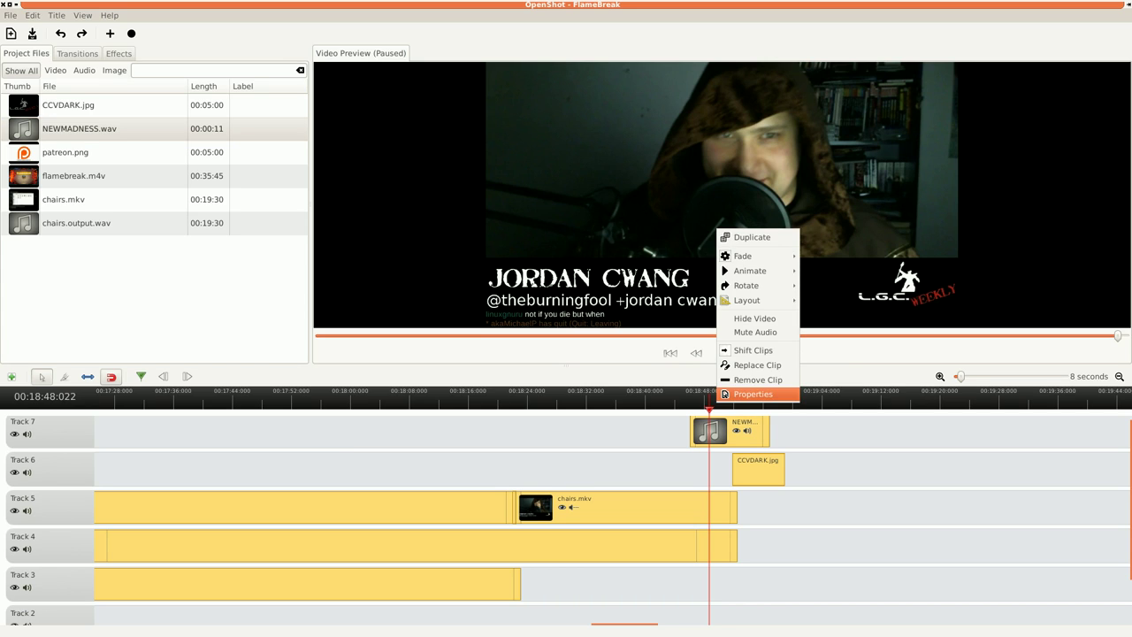
click(752, 394)
click(619, 209)
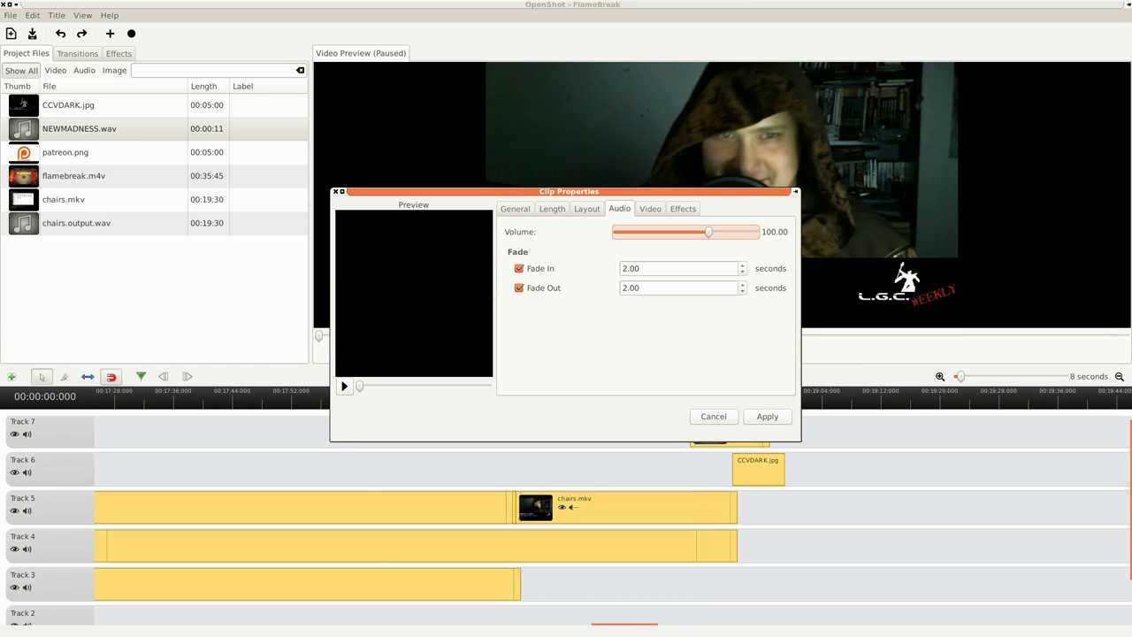
drag(709, 232, 616, 232)
scroll(617, 231, down, 1)
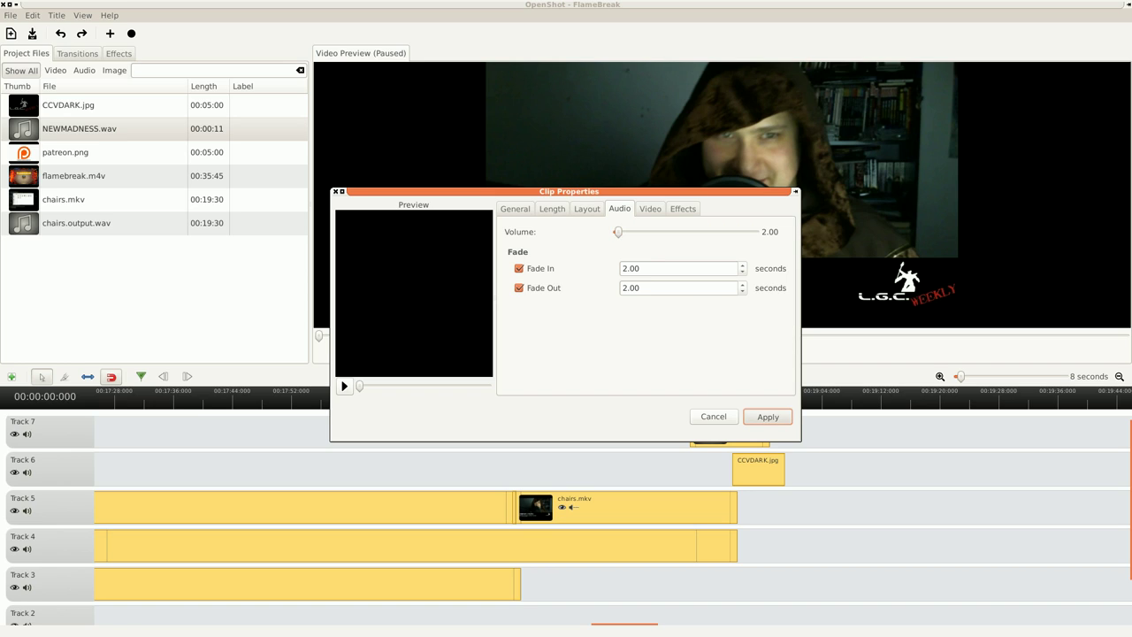
click(768, 417)
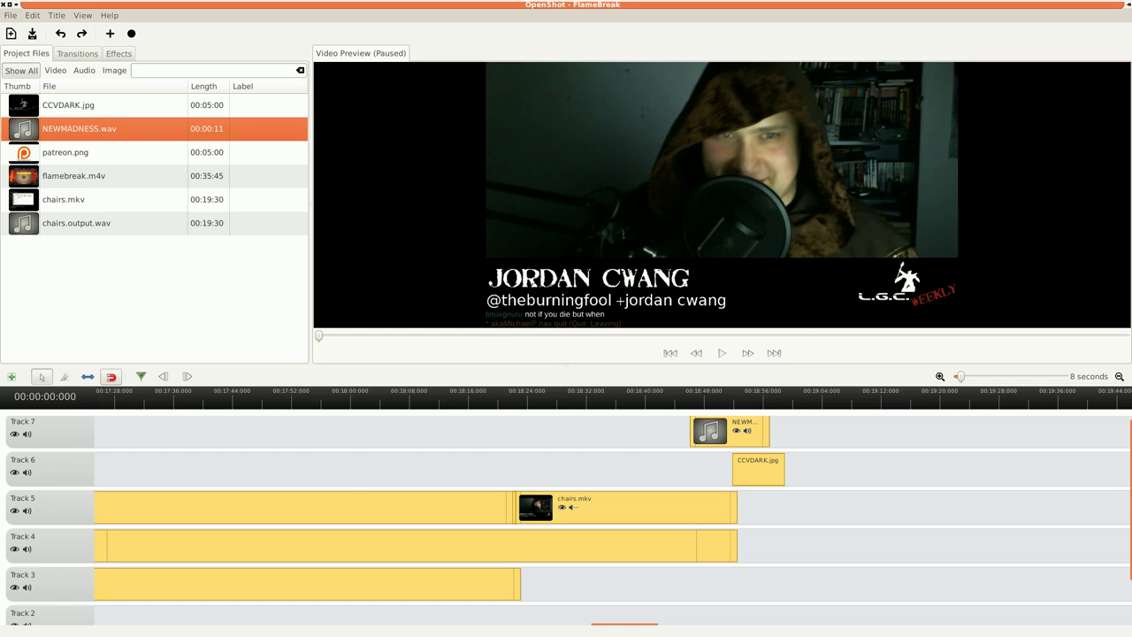
key(ctrl+s)
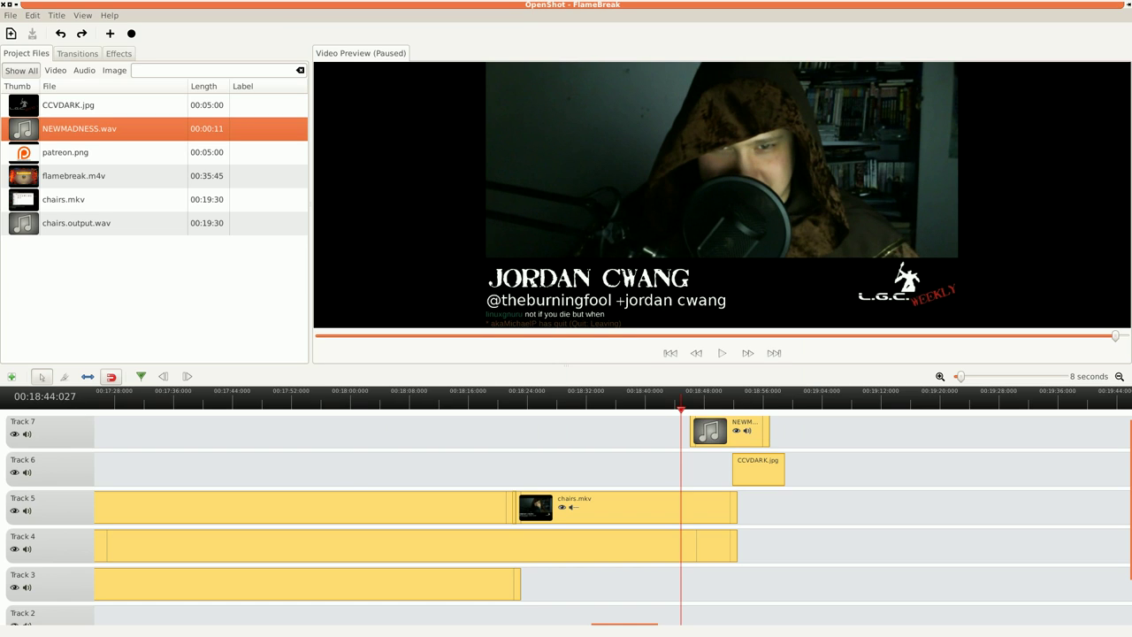
key(space)
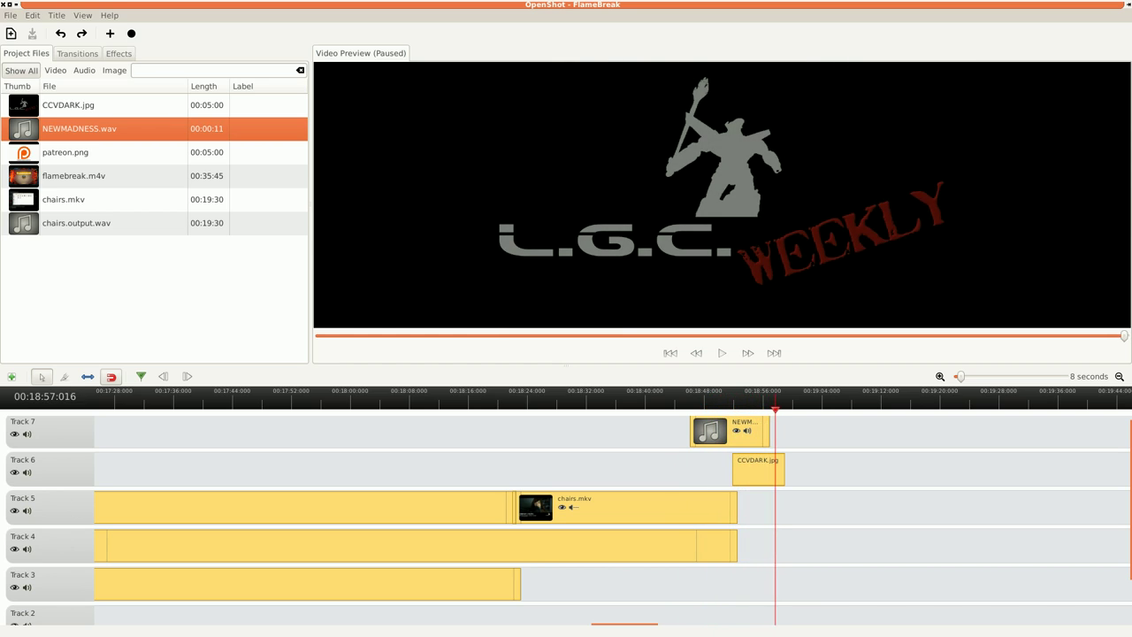
Step: Apply a fast fade-in to the first chairs.mkv clip on Track 5 and save the project
drag(766, 629, 232, 629)
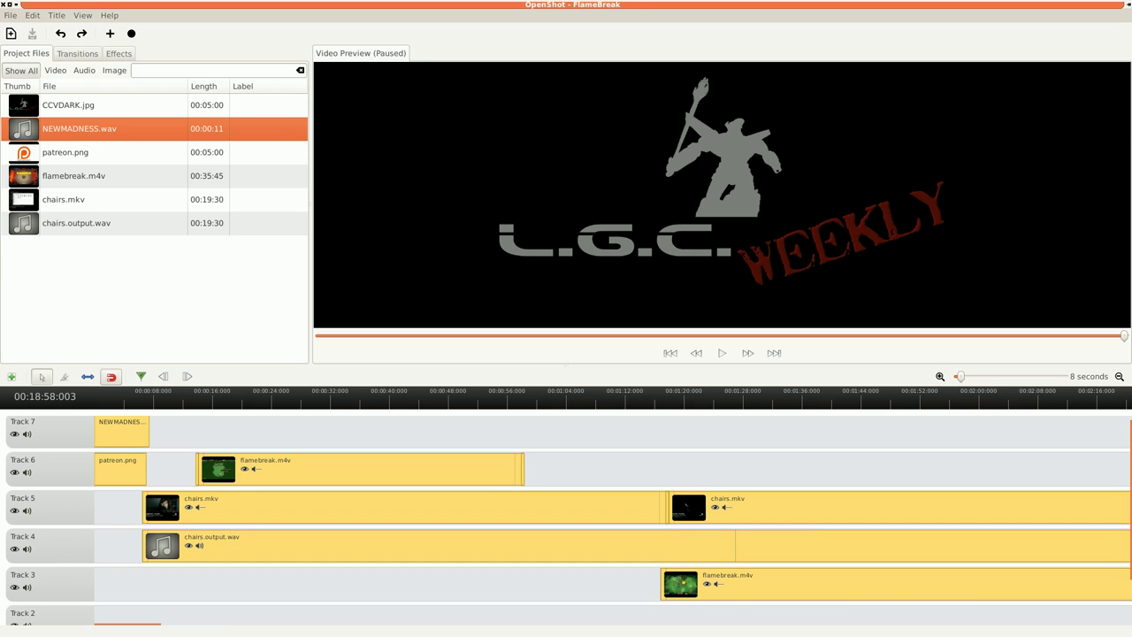
right_click(250, 497)
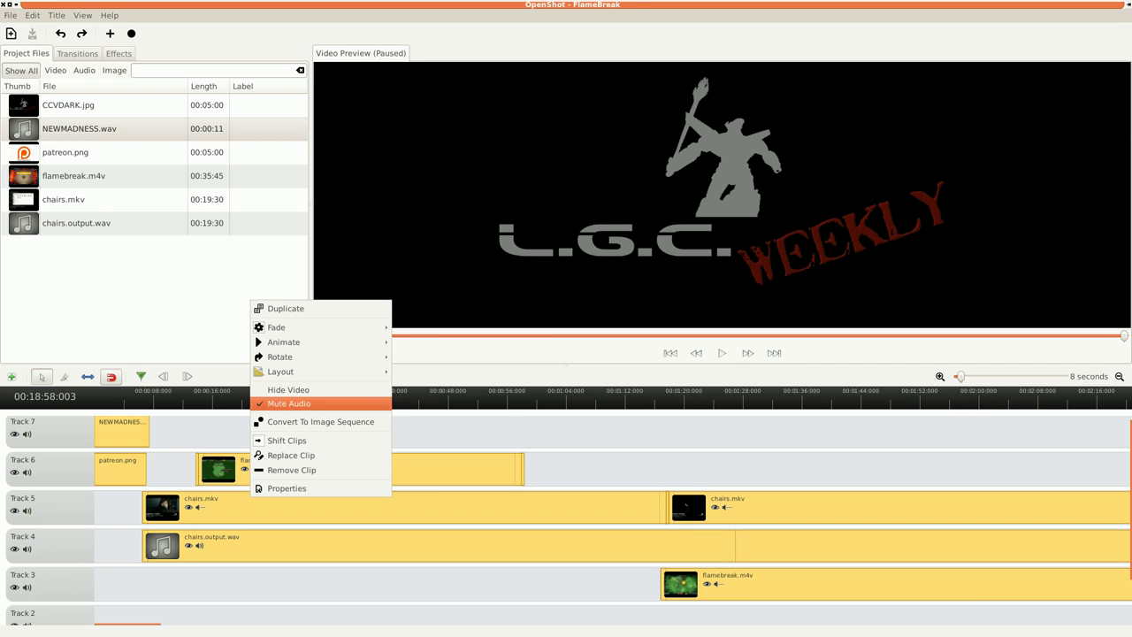
mouse_move(336, 327)
click(433, 345)
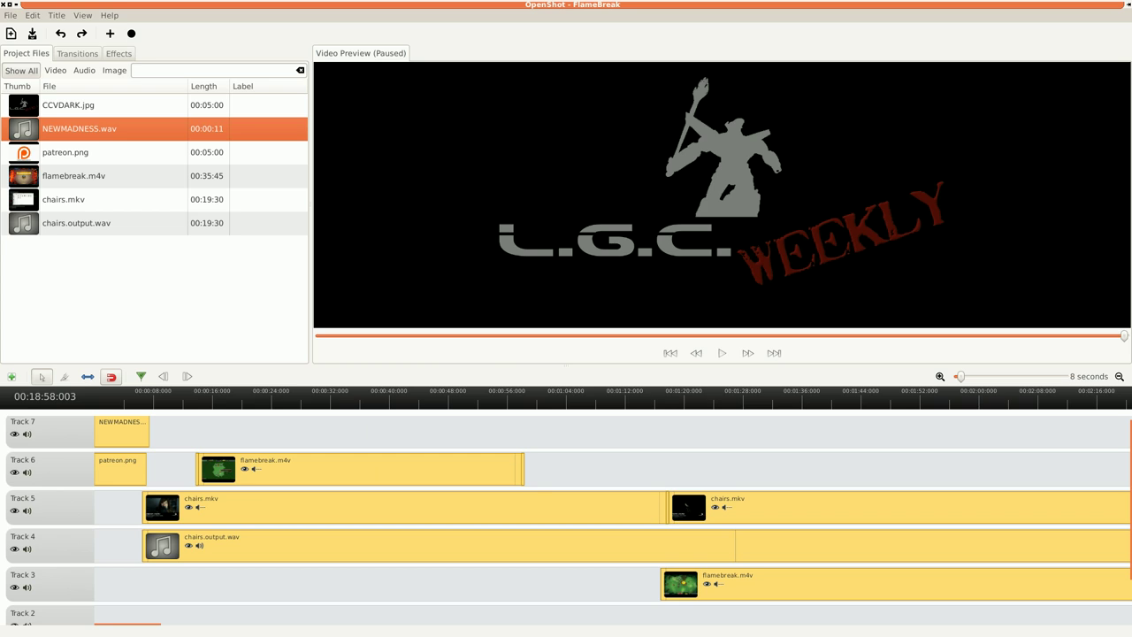
key(ctrl+s)
Step: Play the opening from 00:00:04:001 and check the end of the first flamebreak.m4v clip on Track 6
click(124, 398)
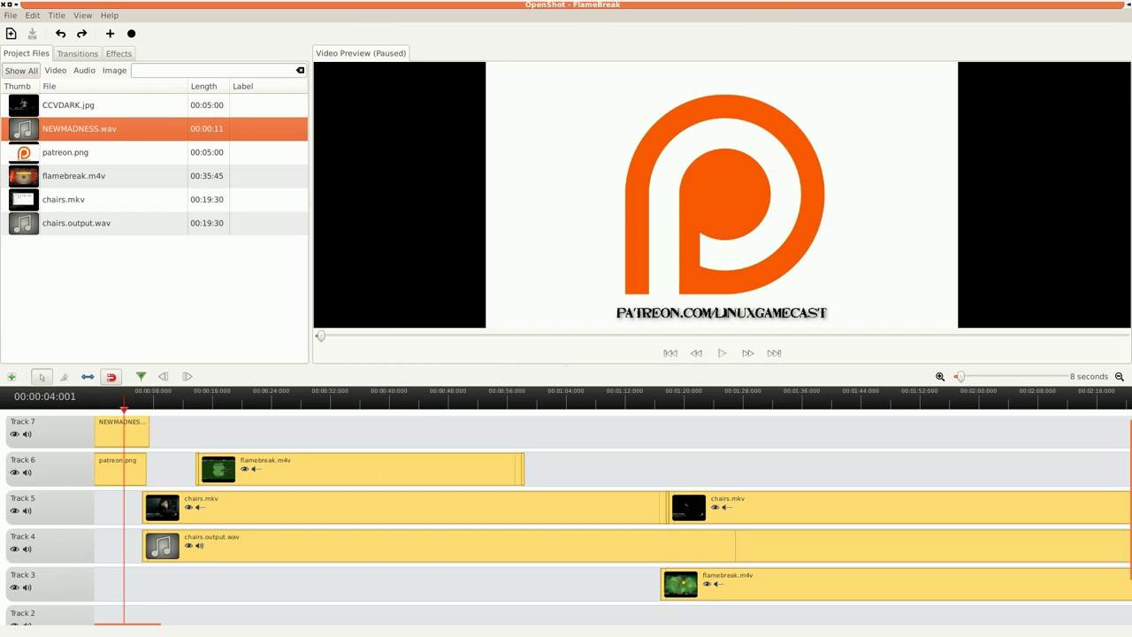
key(space)
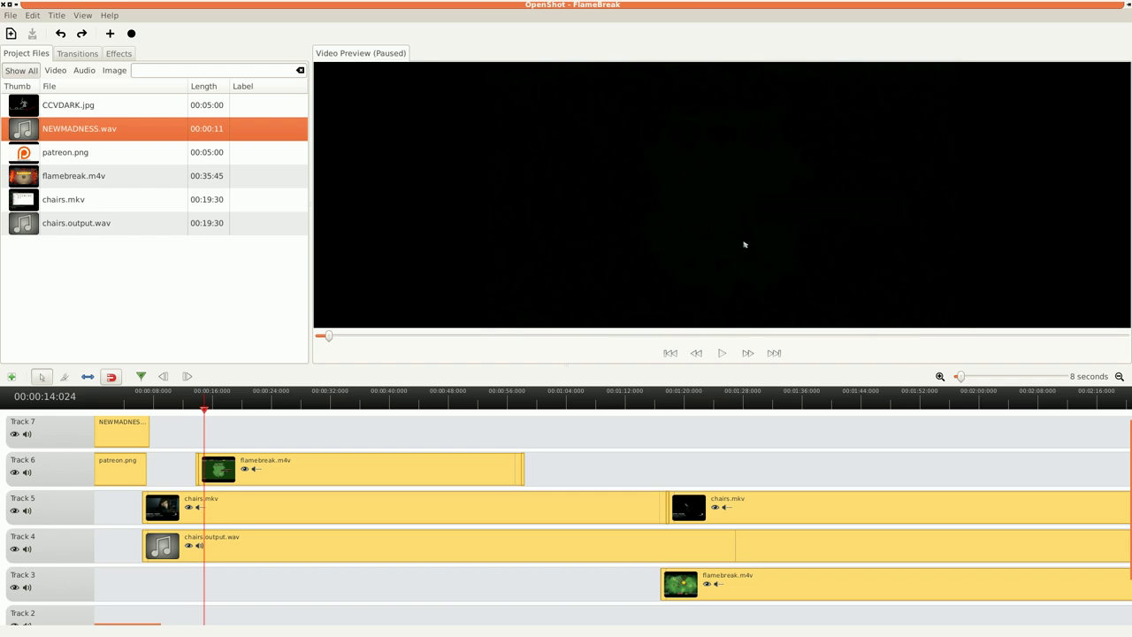
drag(206, 408, 491, 409)
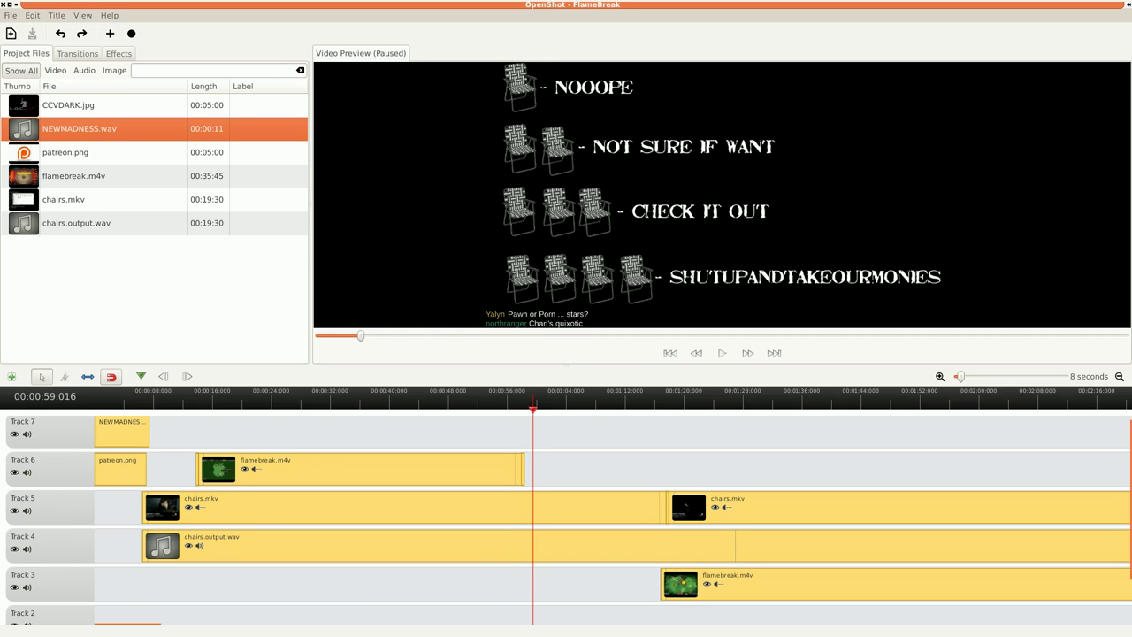
Step: Start a video export with the Web profile, YouTube-HD target, HD 720p 29.97 fps video profile and High quality
click(131, 33)
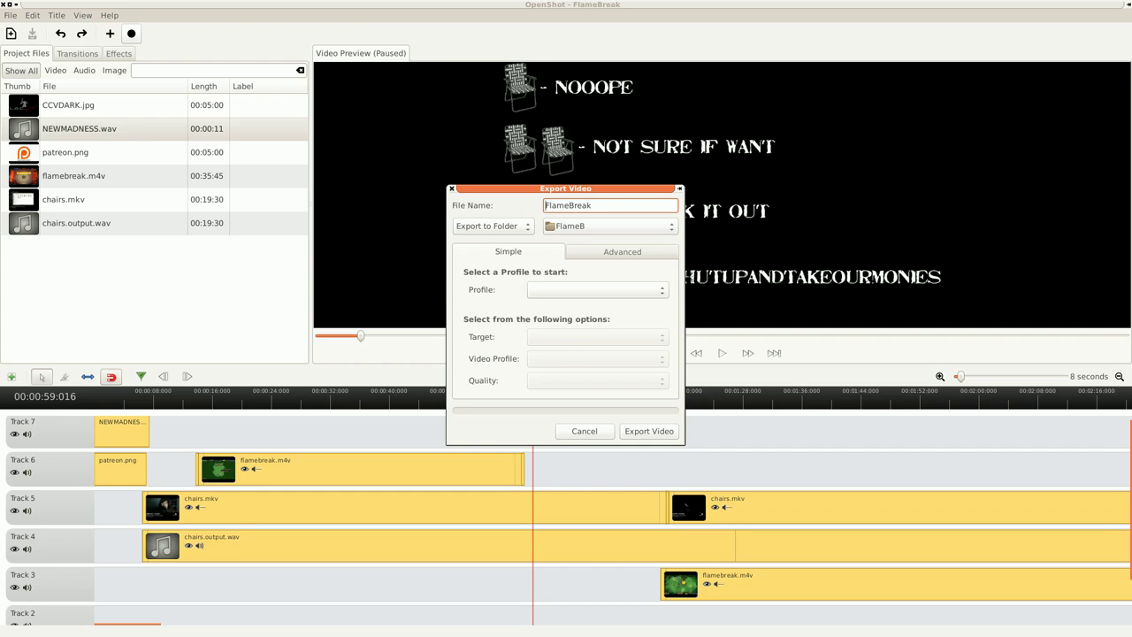
click(598, 290)
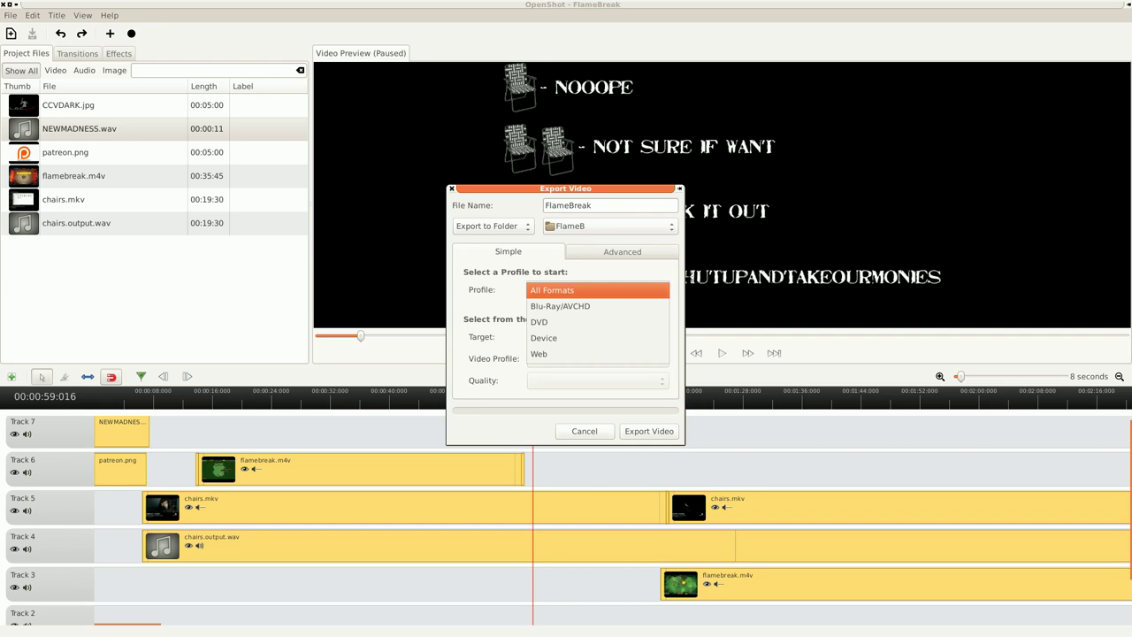
click(548, 353)
click(597, 337)
click(567, 464)
click(597, 358)
click(566, 377)
click(597, 380)
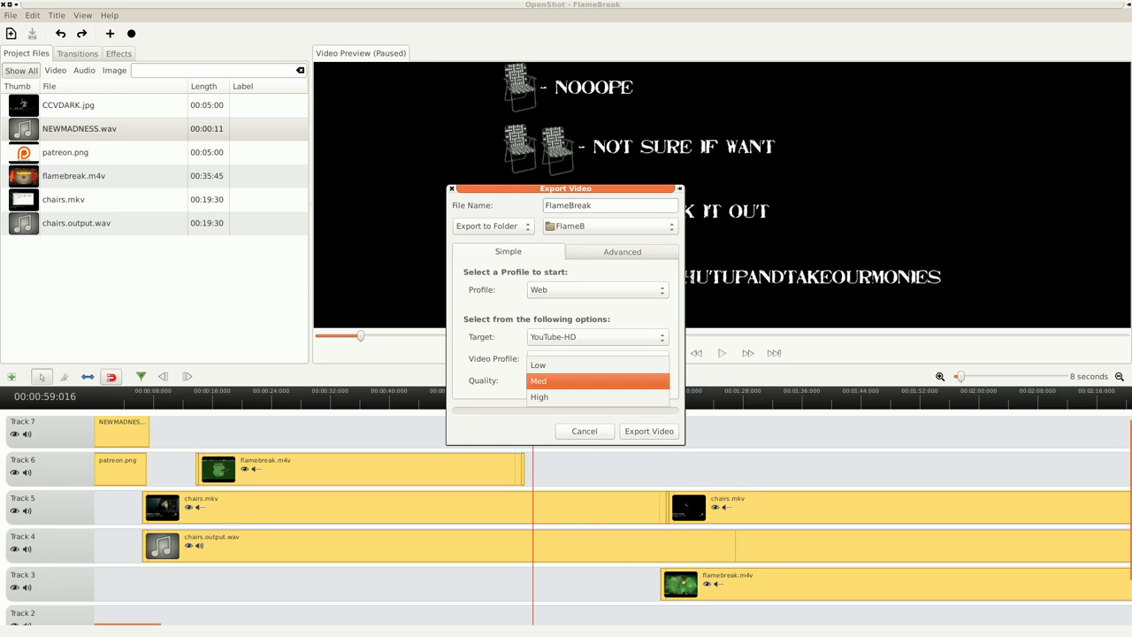
click(566, 397)
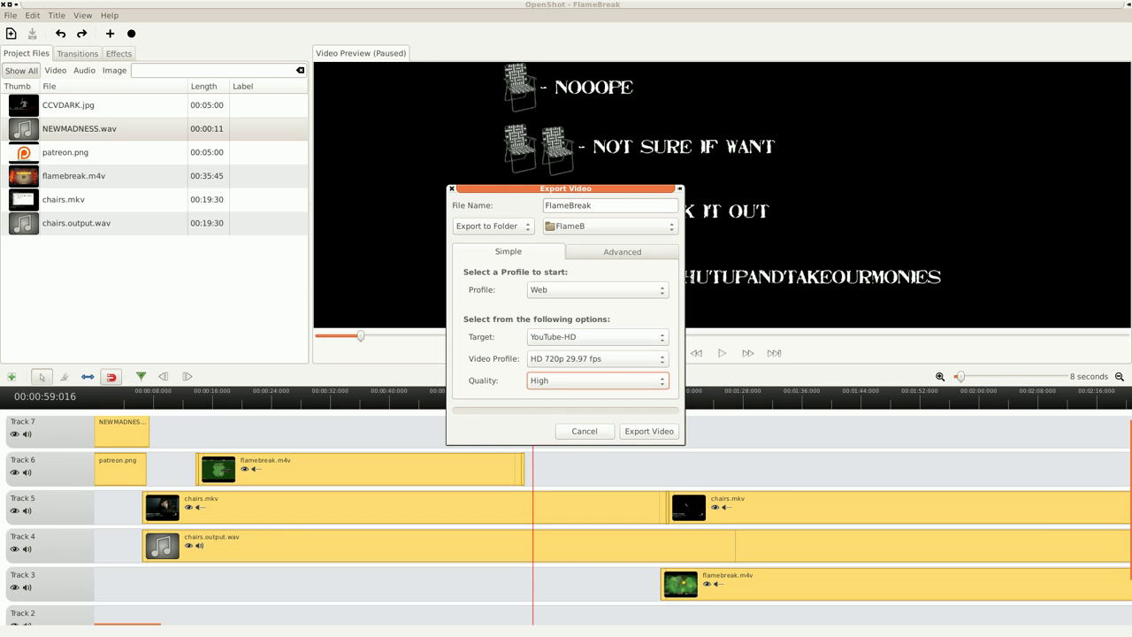
Step: Change the export's advanced profile to HD 720p 30 fps
click(622, 252)
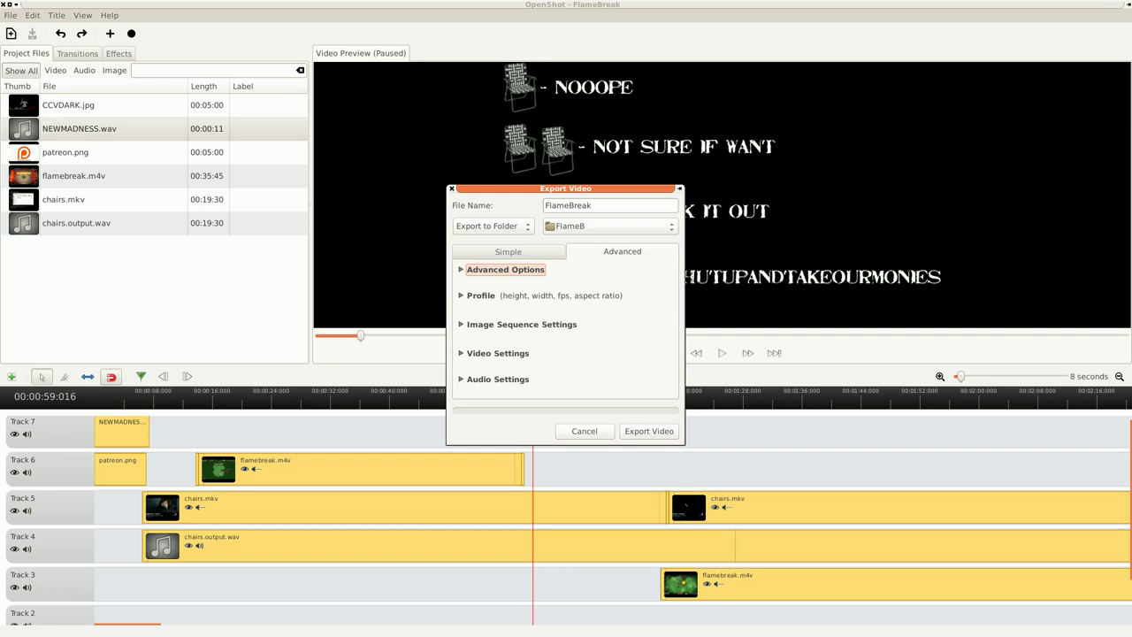
click(481, 296)
click(572, 307)
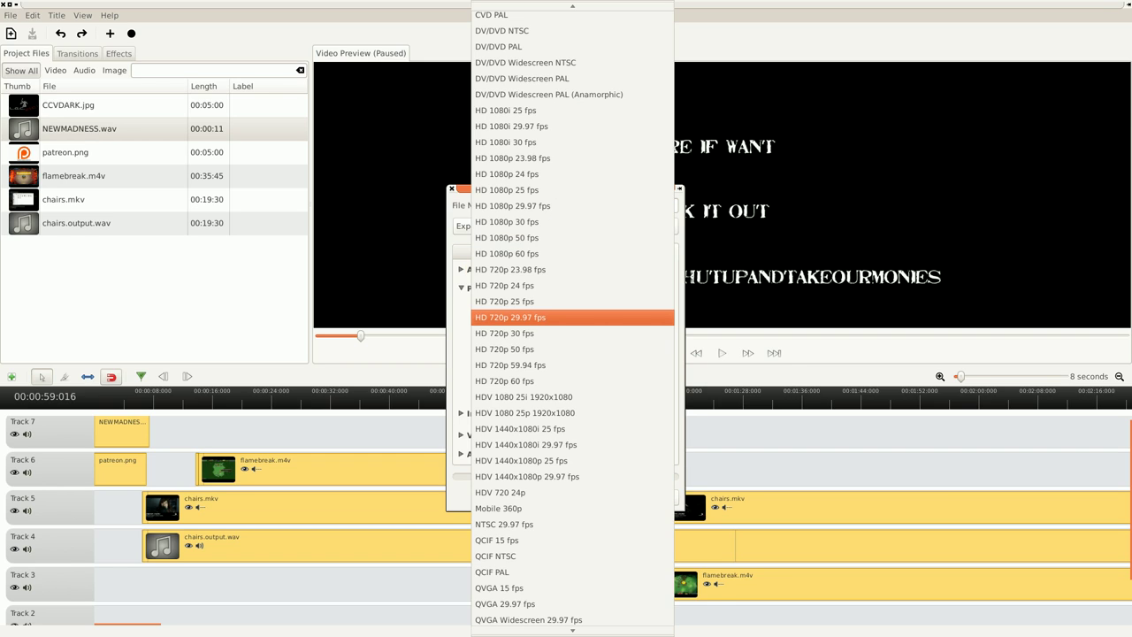
click(571, 333)
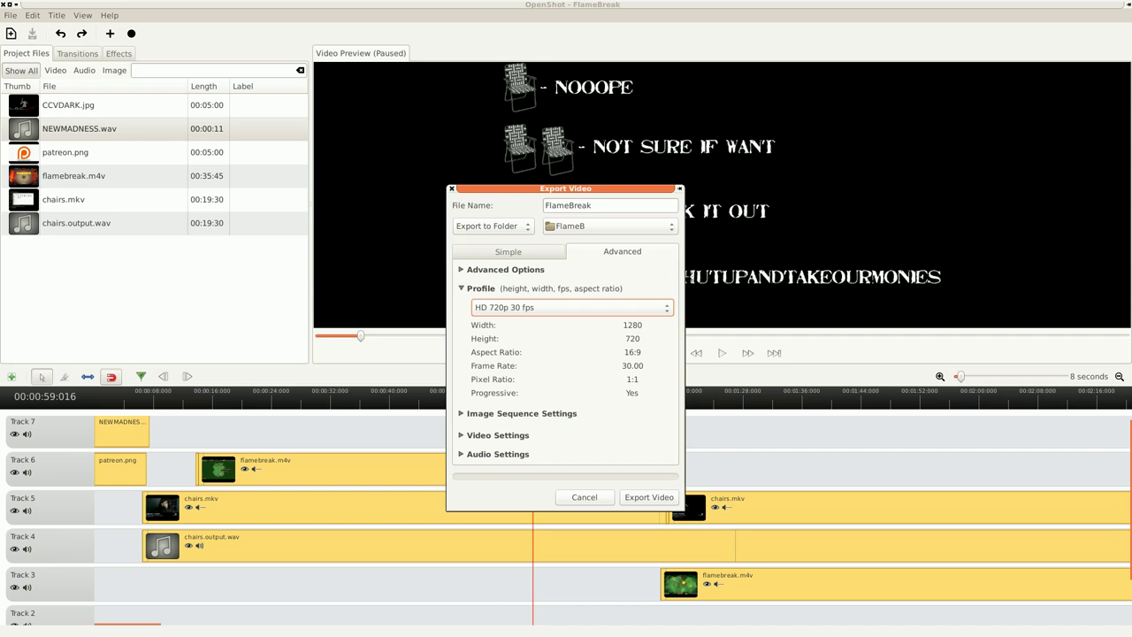
Step: Set the export audio to a 256 kb/s bit rate, 1 channel and the aac codec
click(497, 435)
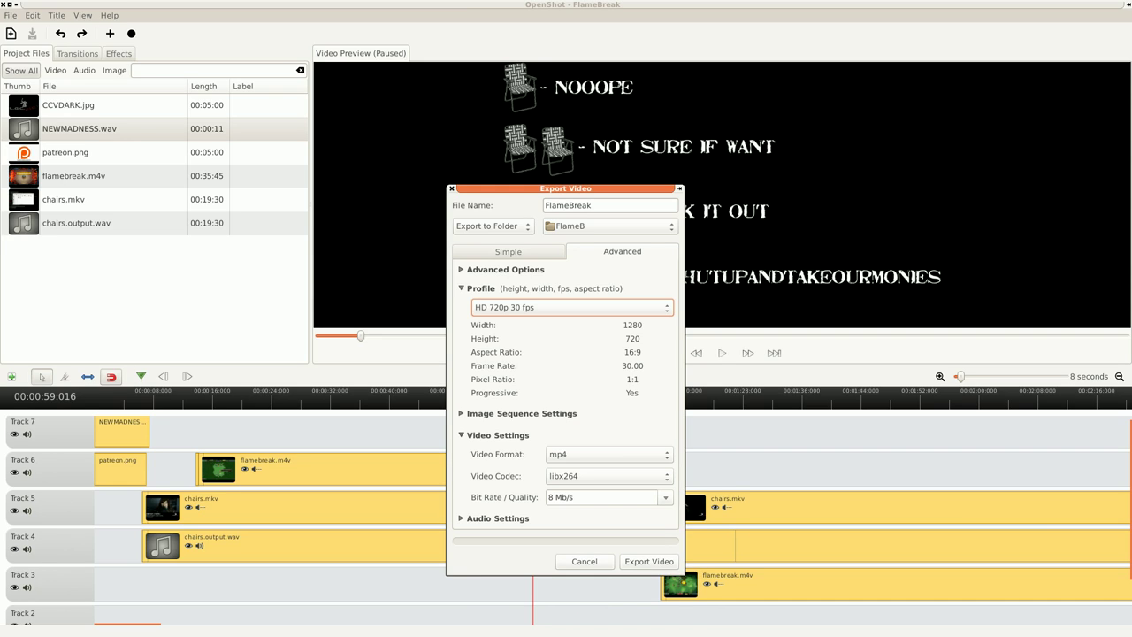
click(497, 518)
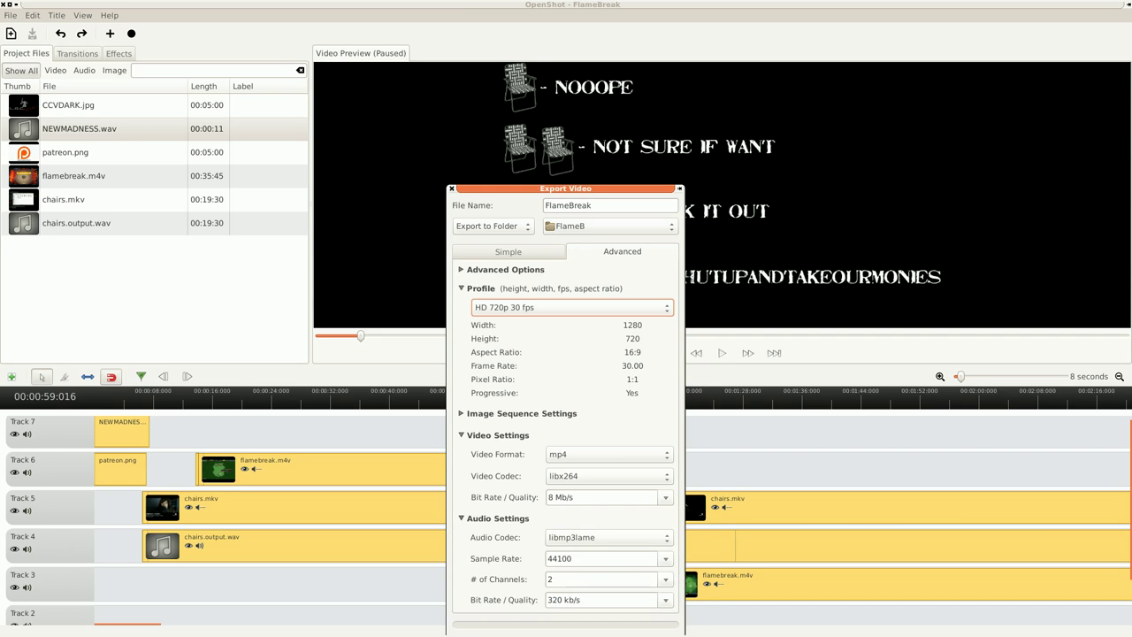
drag(565, 188, 388, 35)
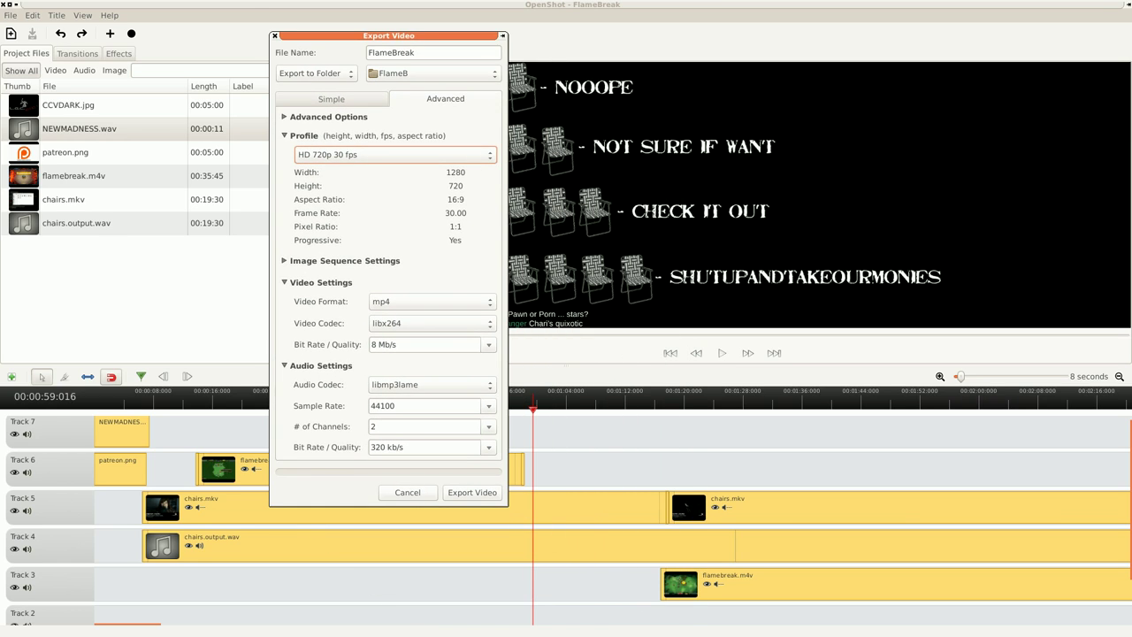
click(488, 447)
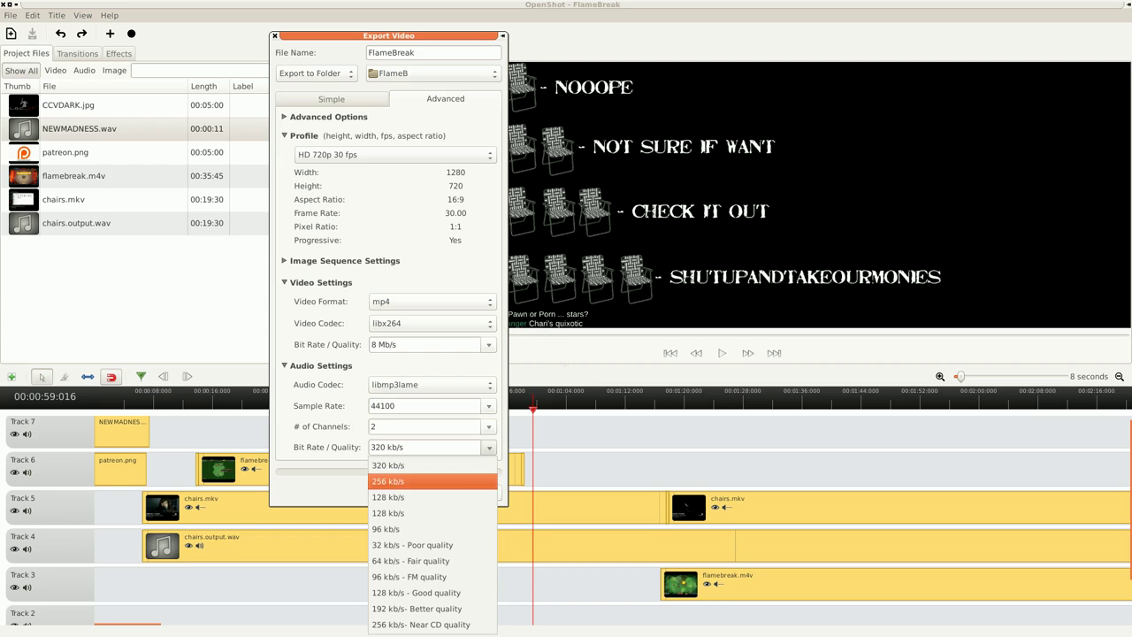
click(434, 482)
click(488, 426)
click(433, 446)
click(432, 385)
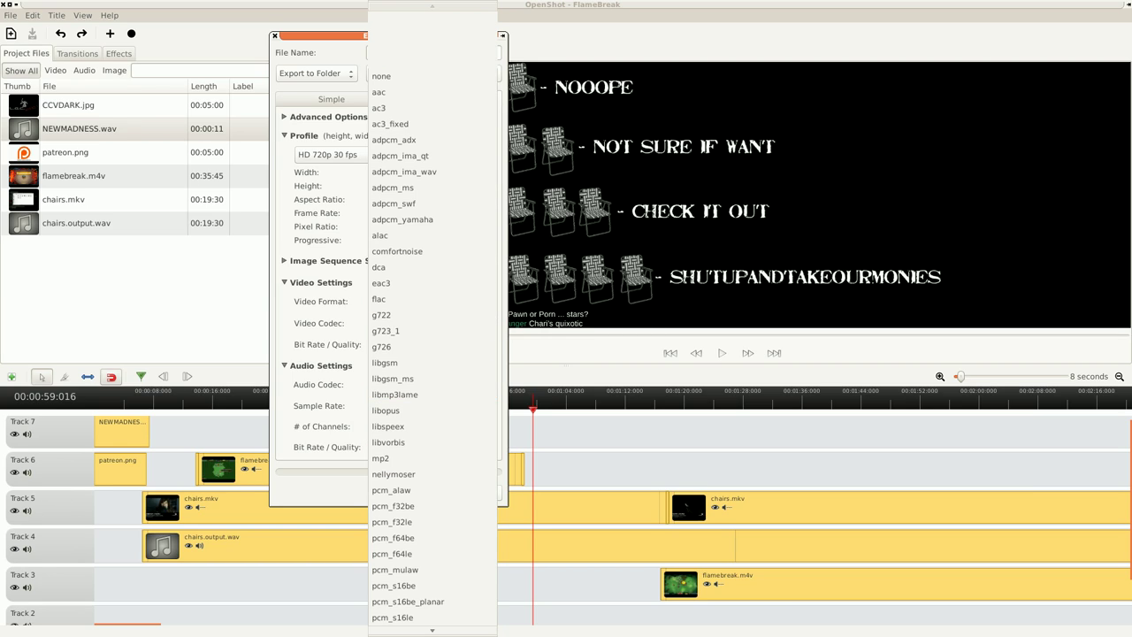
click(432, 92)
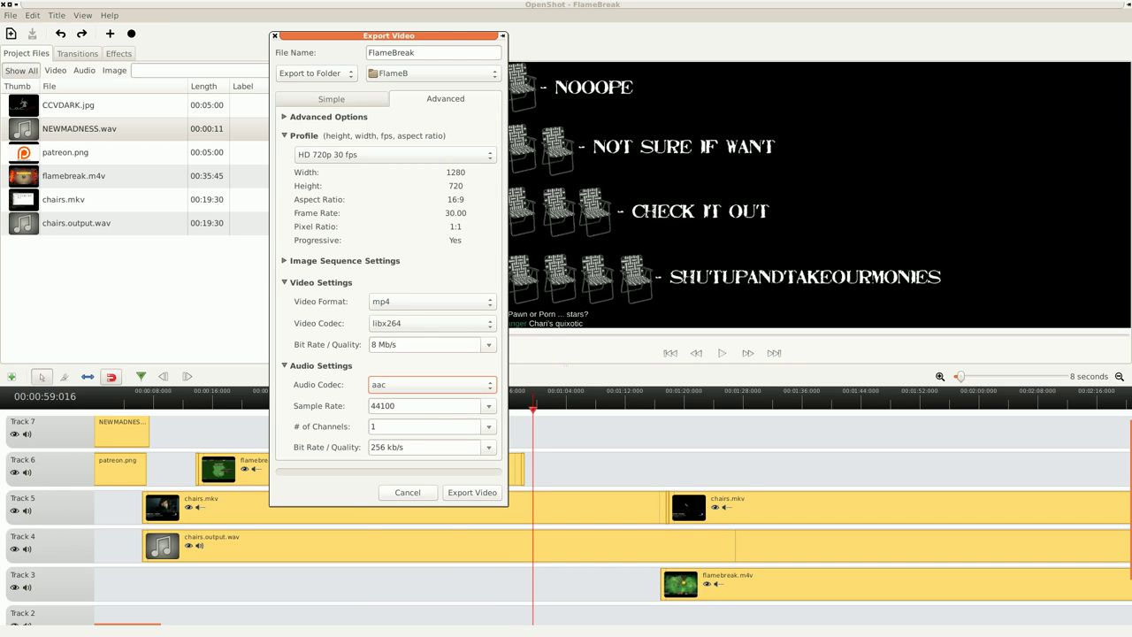